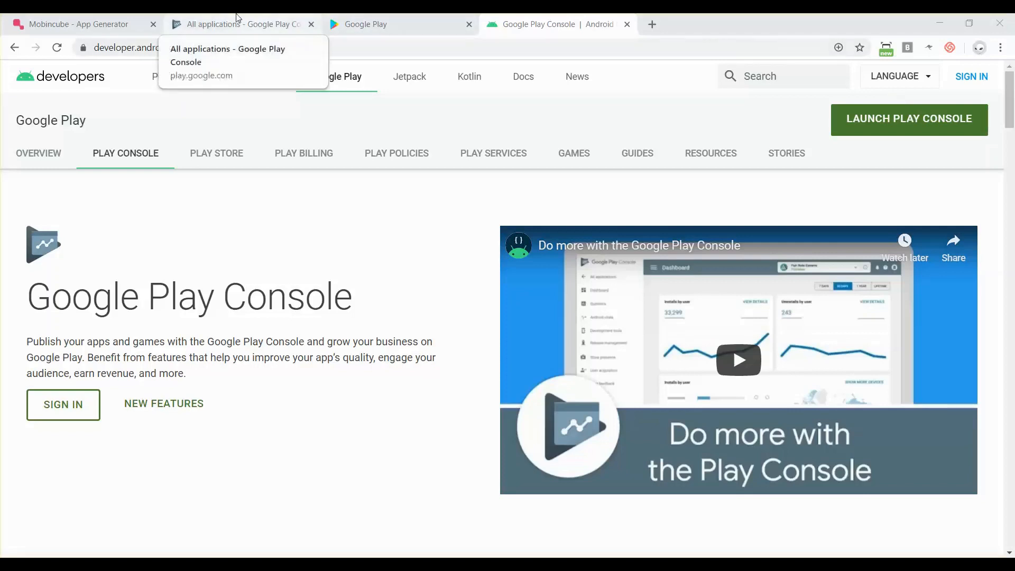
# - Switch to Mobincube and open the Android Markets publishing page for Refranes para compartir
pyautogui.click(119, 18)
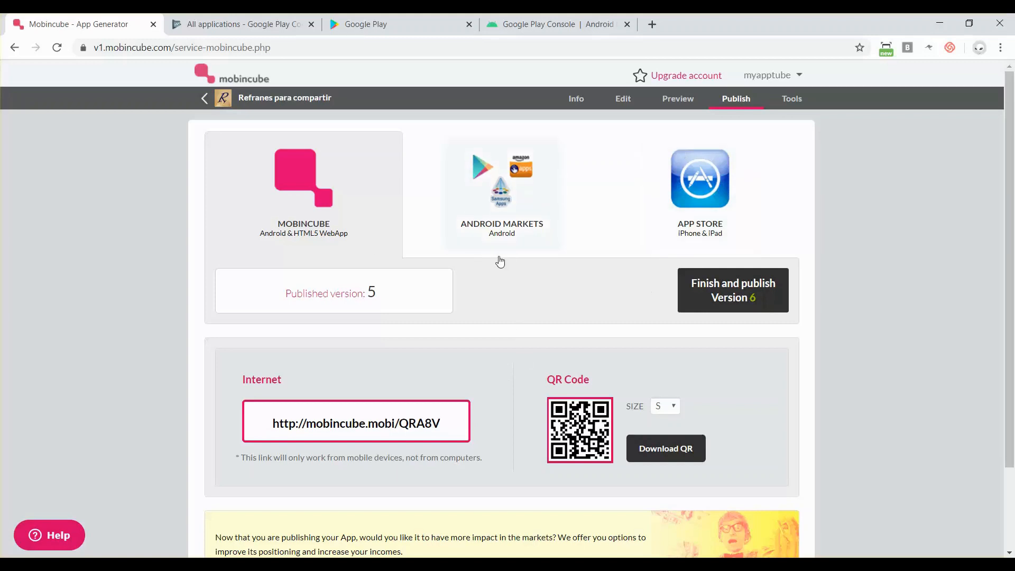
pyautogui.click(519, 210)
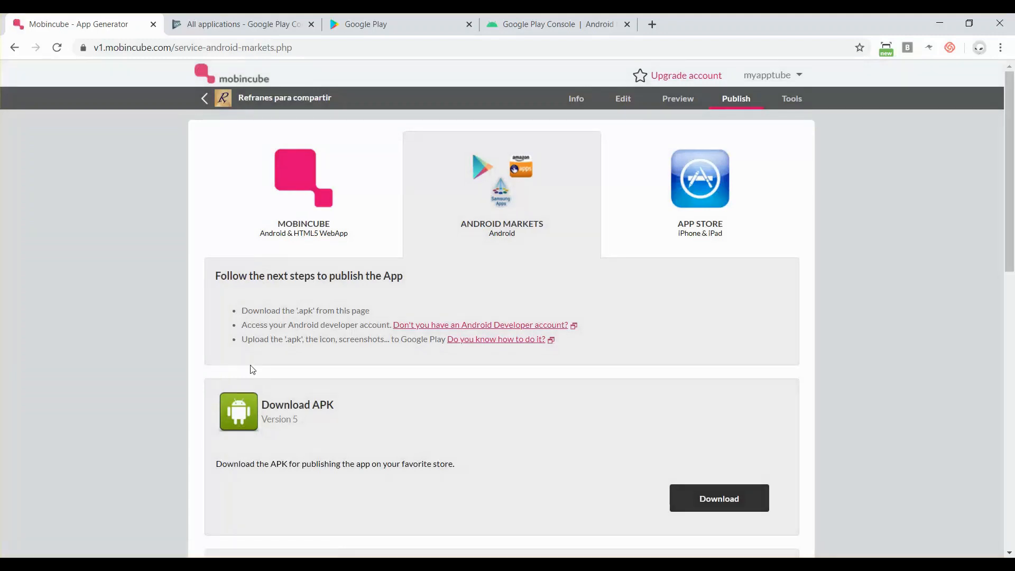
# - Download the version 5 APK as Refranes para compartir.zip (6.96 MB)
pyautogui.scroll(-1, 249, 367)
pyautogui.scroll(-1, 250, 365)
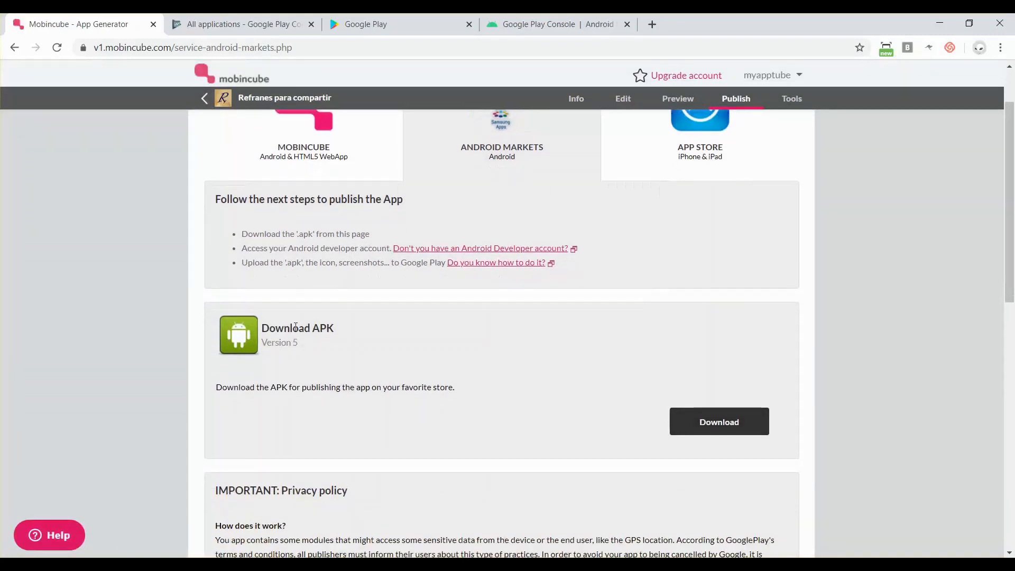
pyautogui.scroll(-1, 402, 373)
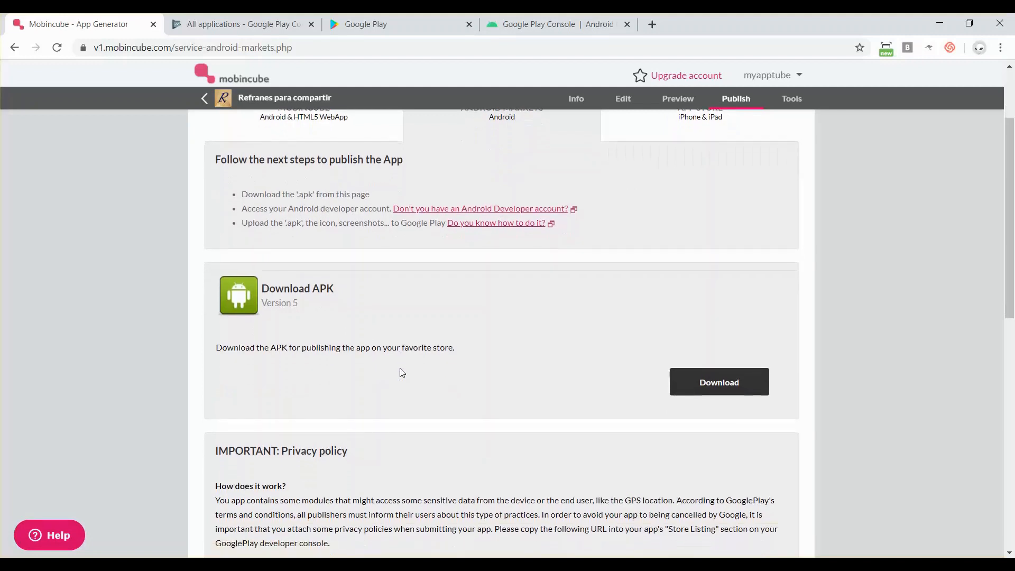
pyautogui.scroll(-2, 401, 370)
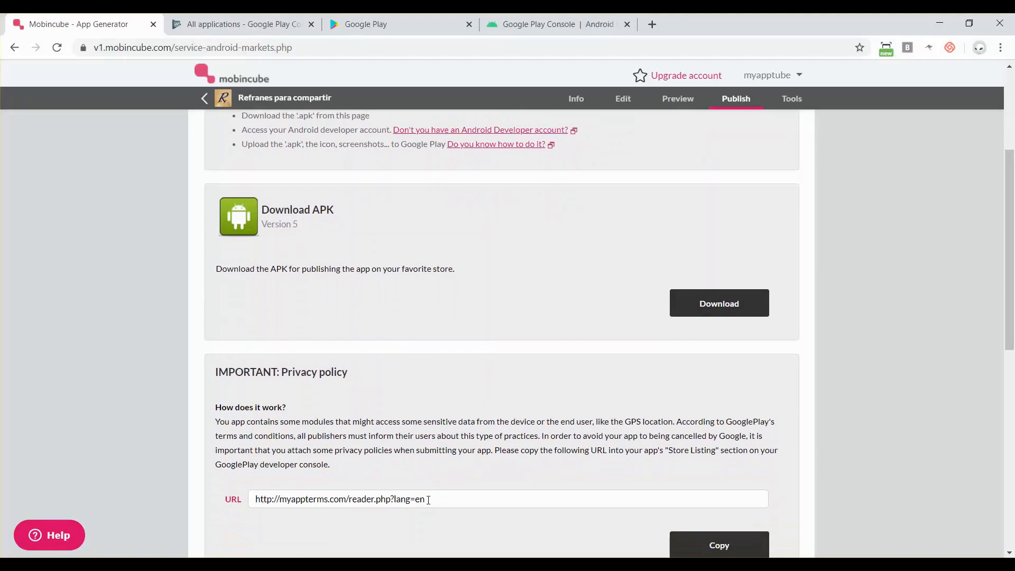
pyautogui.scroll(1, 428, 500)
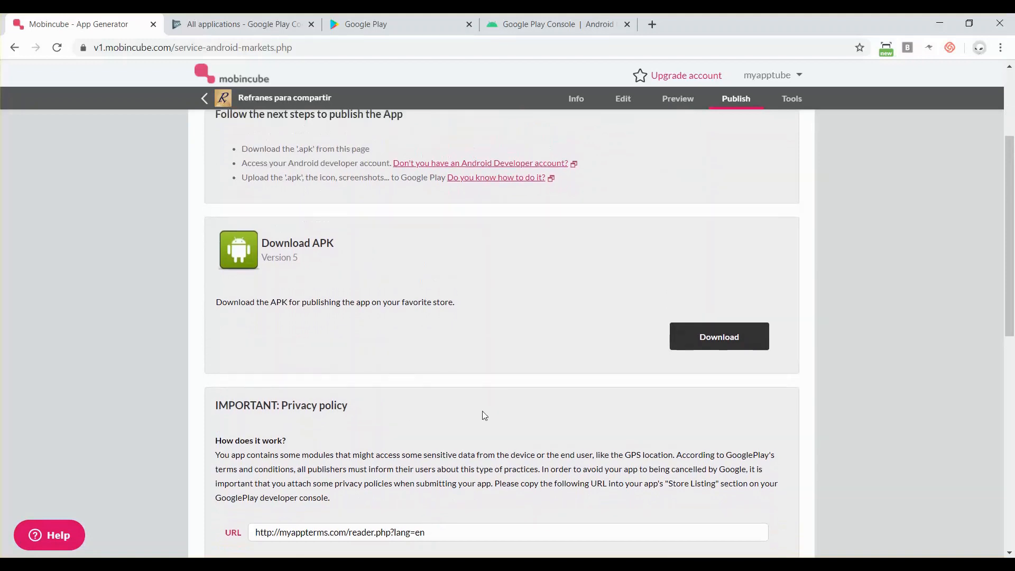
pyautogui.click(713, 342)
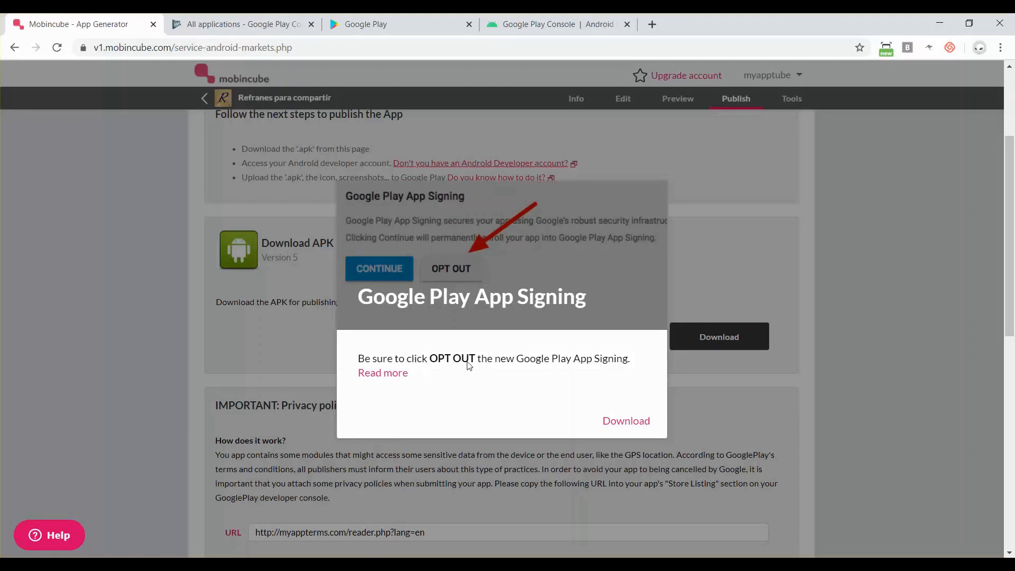
pyautogui.click(634, 431)
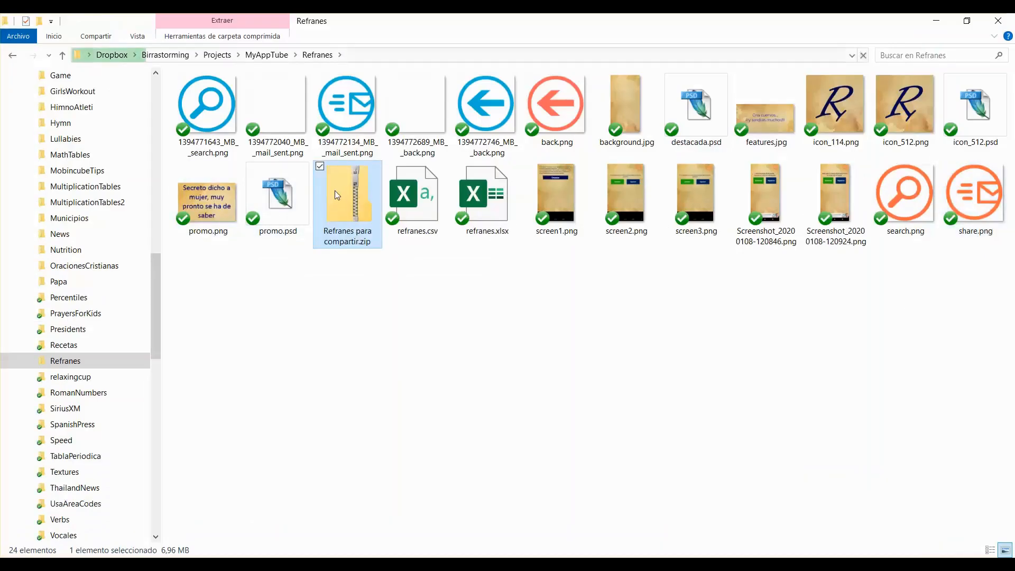
# - Extract Refranes para compartir.zip with Extraer todo into its own folder in the Refranes project folder
pyautogui.rightClick(350, 188)
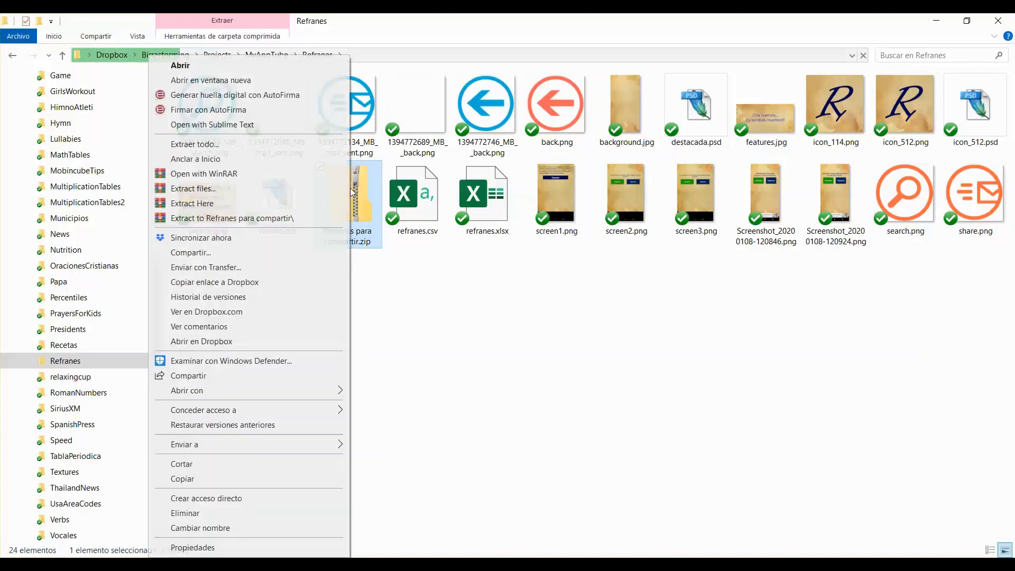
pyautogui.click(303, 146)
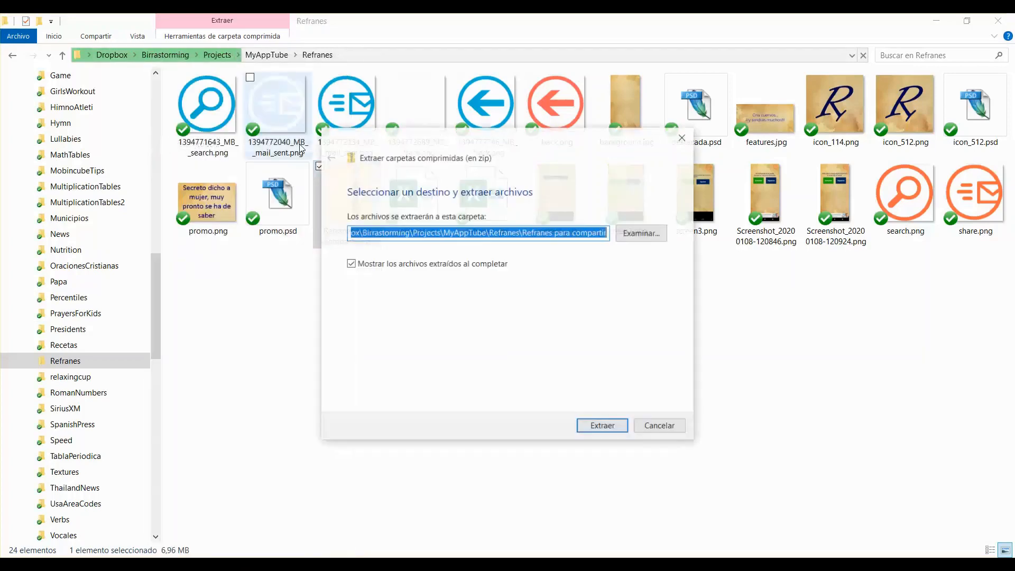
pyautogui.click(612, 427)
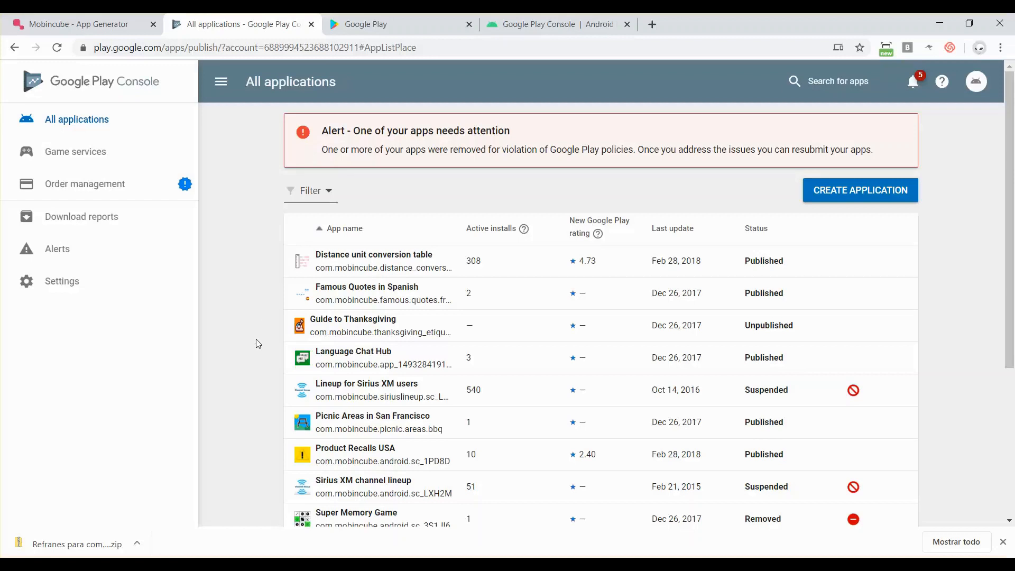
# - Start a new application with Spanish (Spain) – es-ES as the default language
pyautogui.click(855, 195)
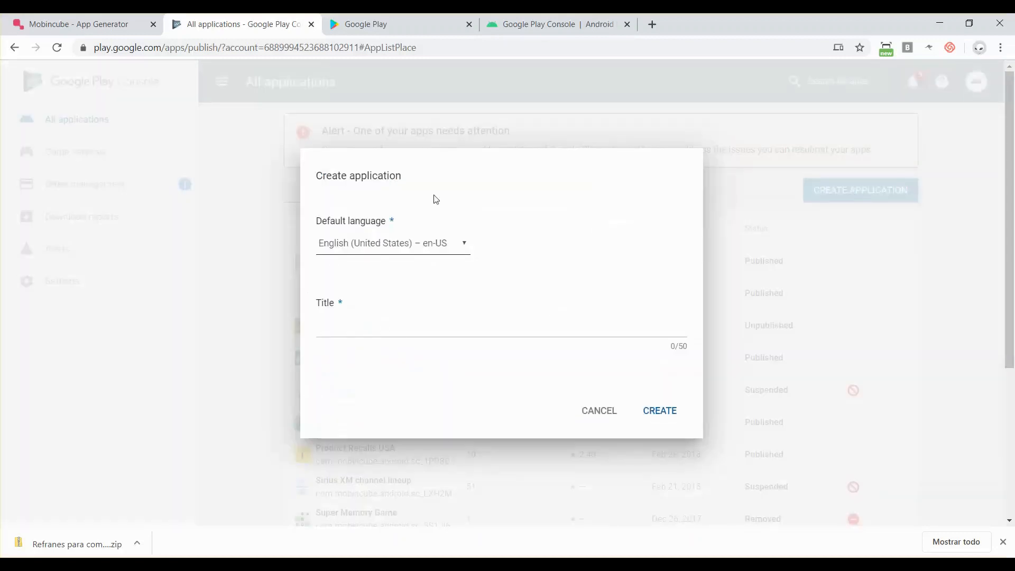
pyautogui.click(420, 243)
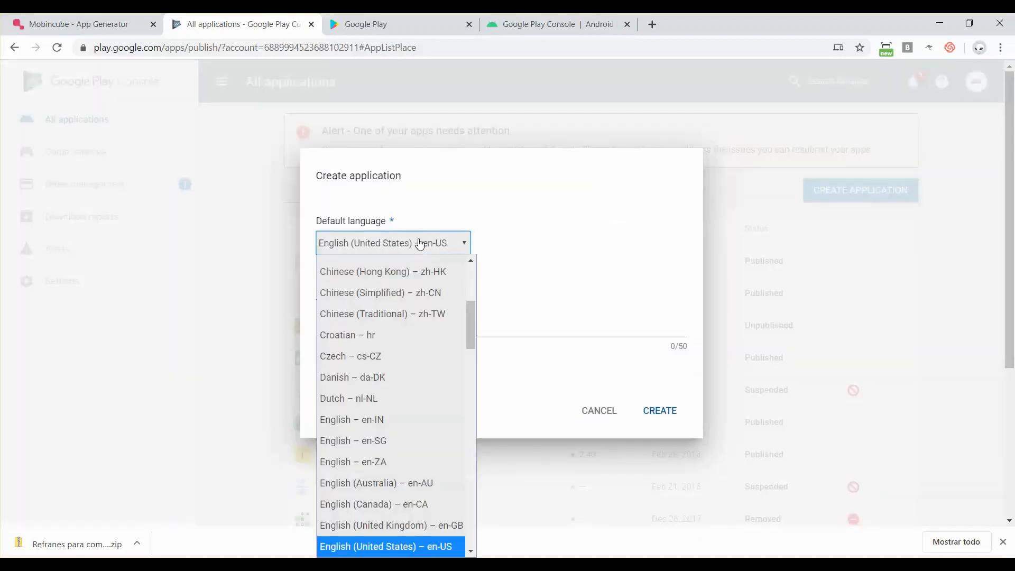
pyautogui.scroll(2, 430, 322)
pyautogui.moveTo(474, 316); pyautogui.dragTo(473, 520)
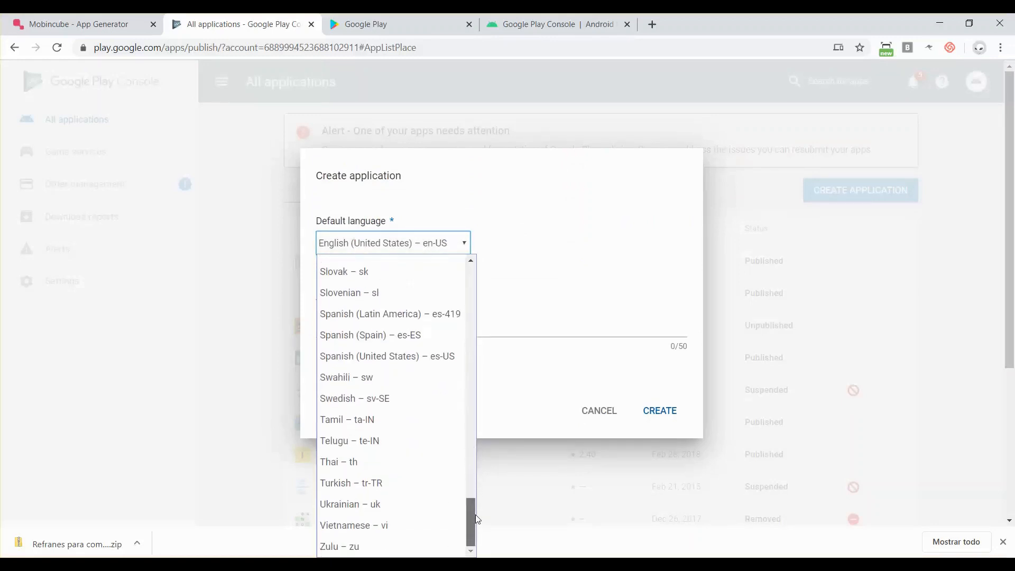
pyautogui.click(380, 336)
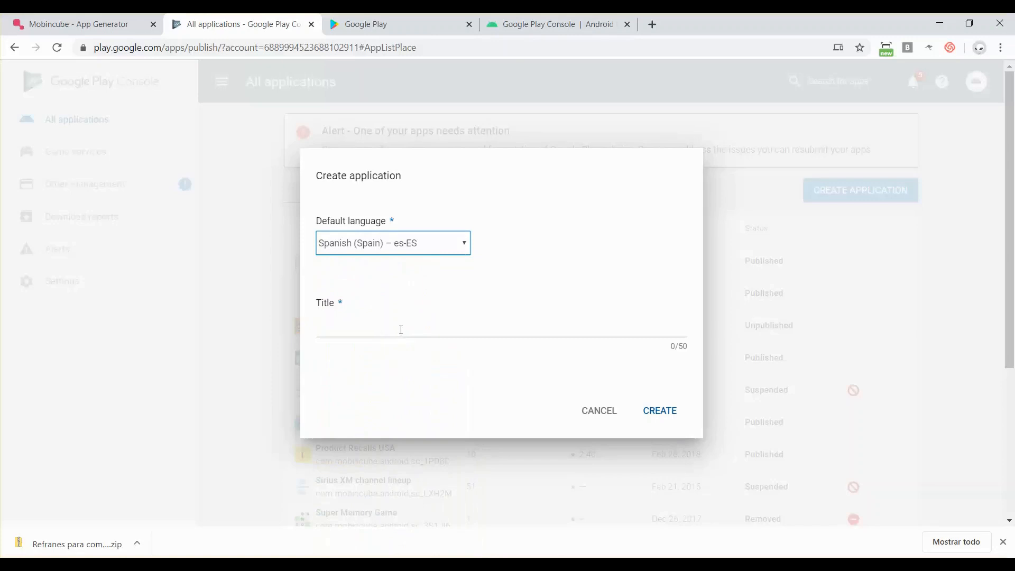
# - Enter 'Refranes en Español' as the app title
pyautogui.click(401, 330)
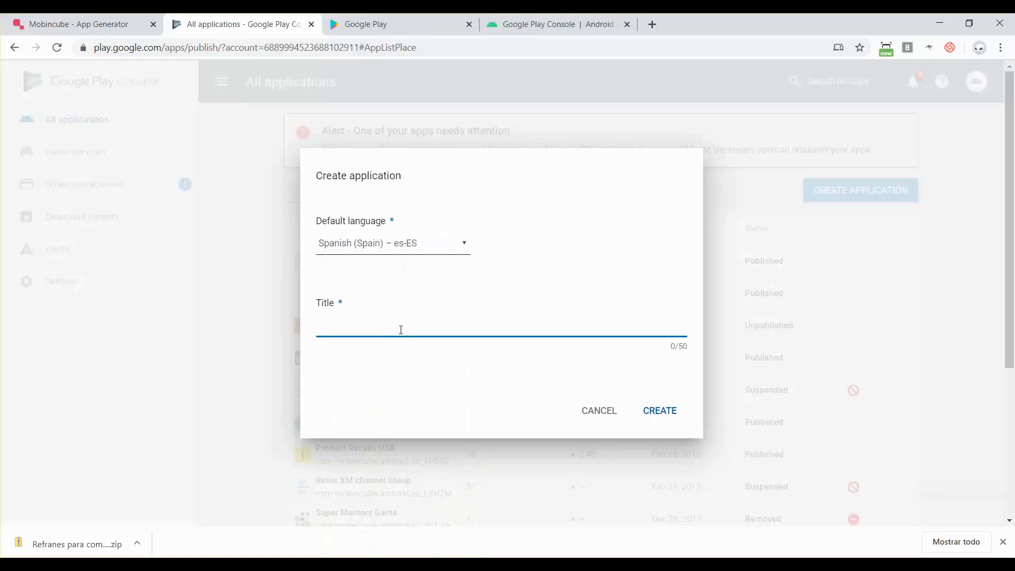
pyautogui.write('Refranes en Español')
# - Create the Refranes en Español app and look over the Store listing sidebar sections
pyautogui.click(661, 411)
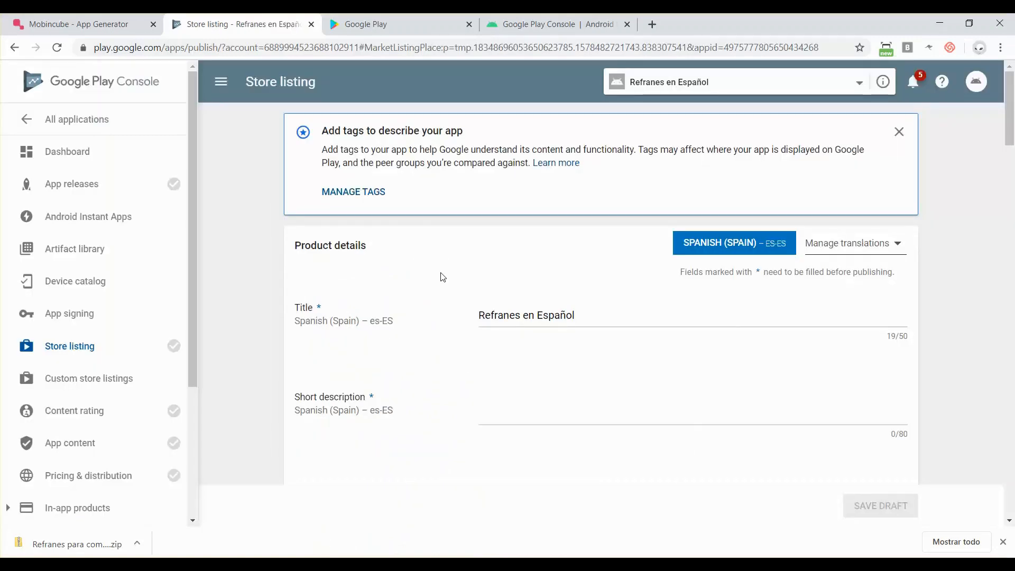
pyautogui.scroll(-3, 81, 422)
pyautogui.scroll(2, 80, 423)
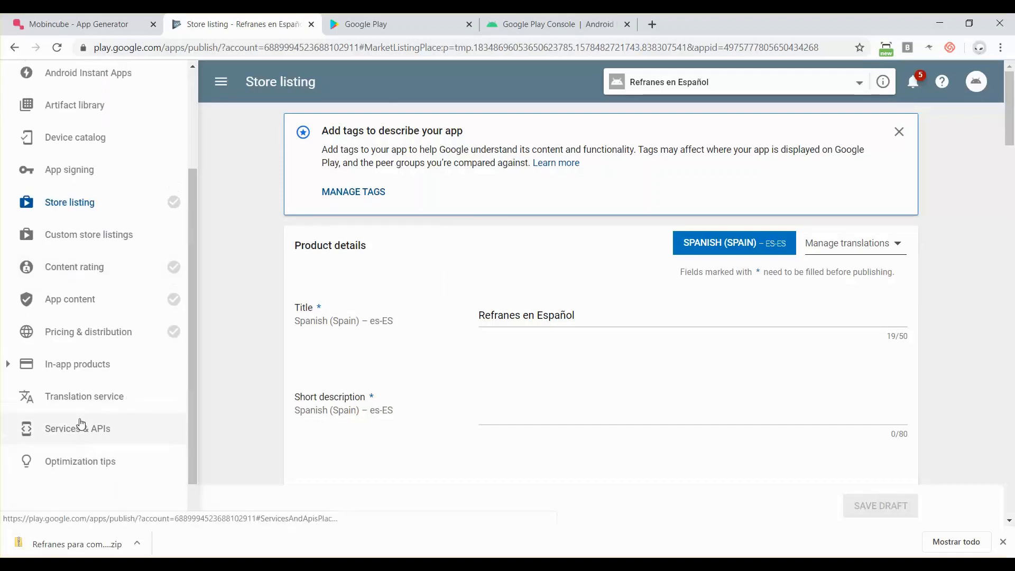
pyautogui.scroll(1, 143, 185)
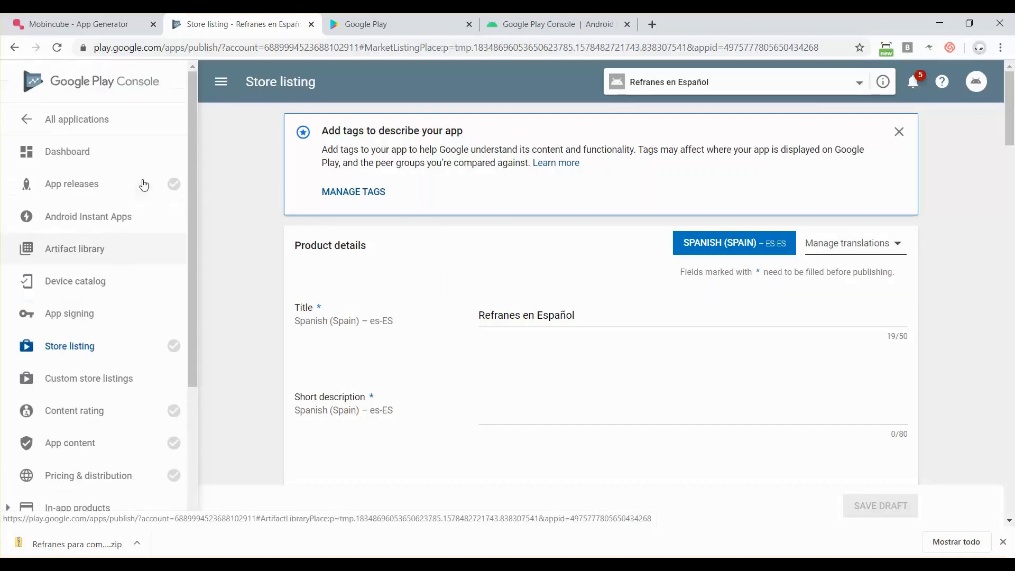
pyautogui.moveTo(174, 185)
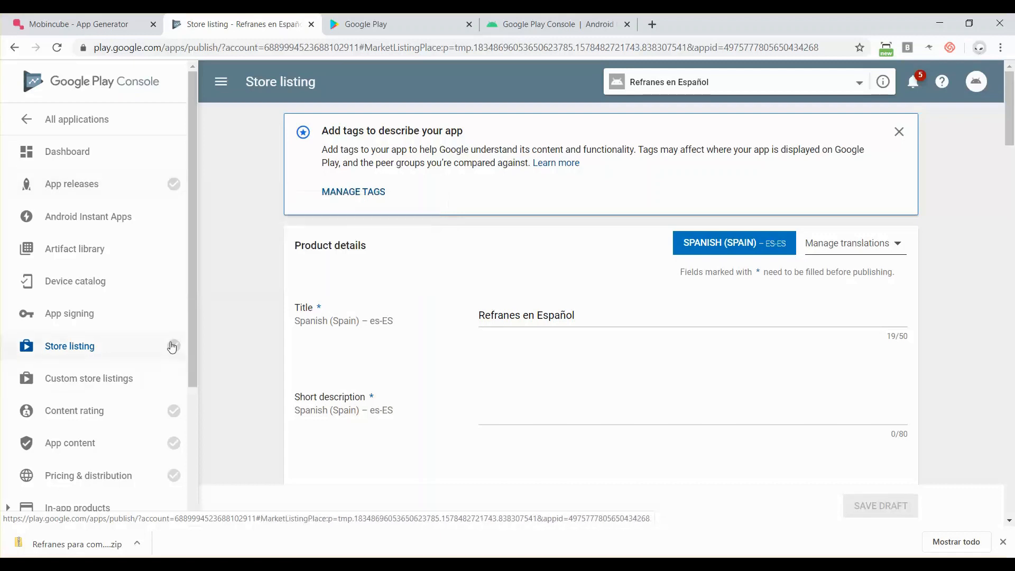
pyautogui.scroll(-1, 145, 452)
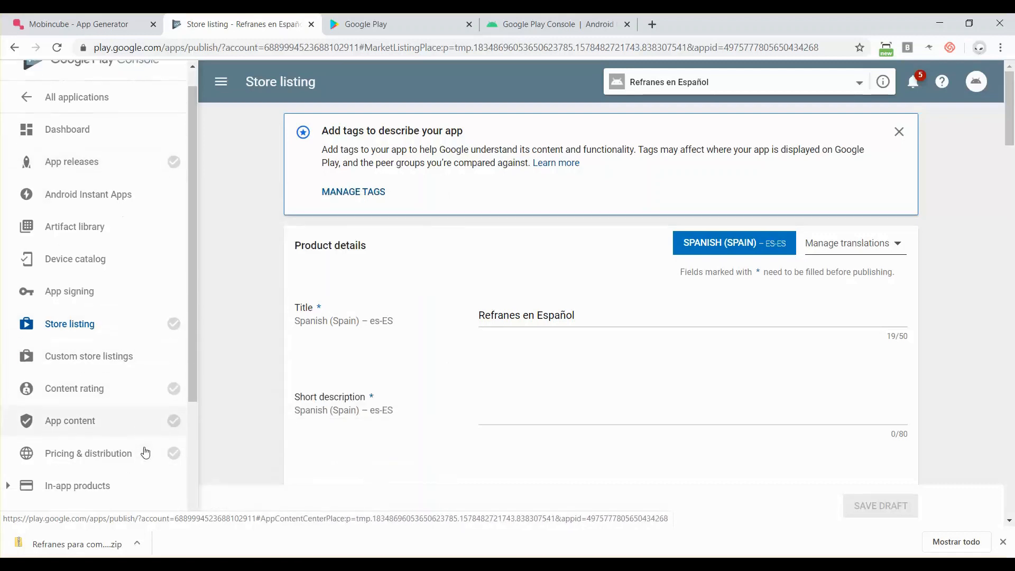
pyautogui.moveTo(180, 147)
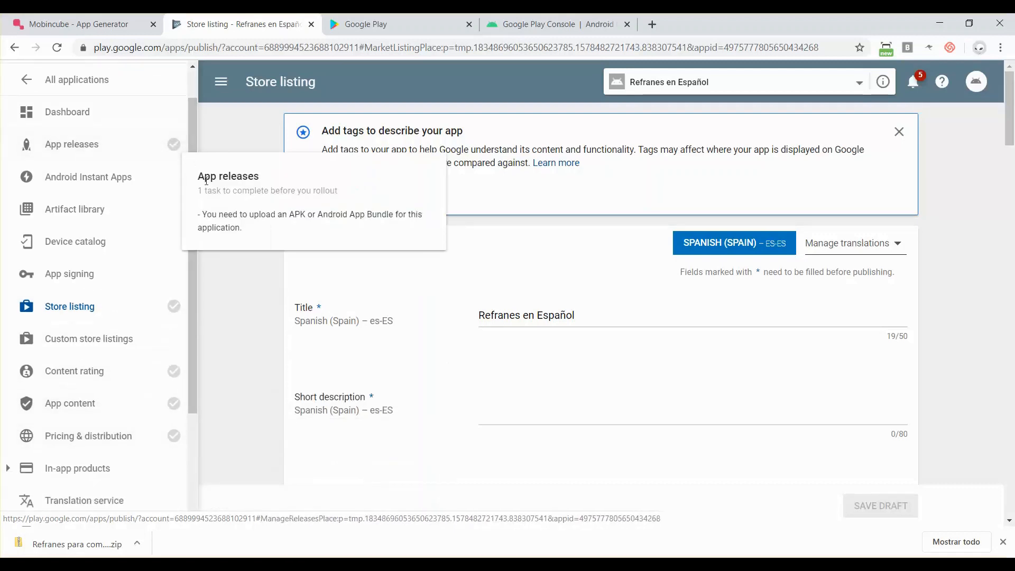
pyautogui.moveTo(177, 318)
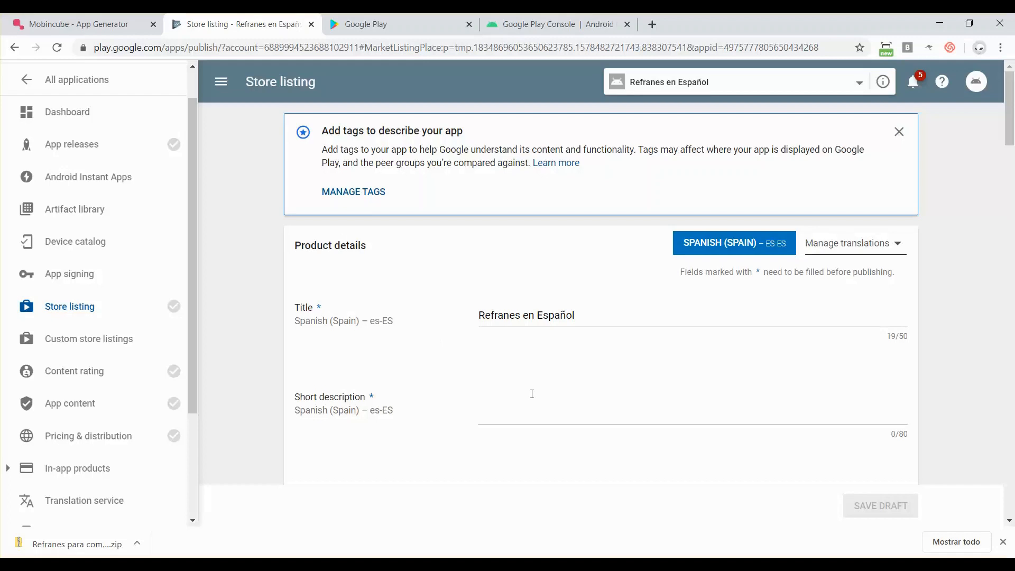
# - Enter the short description 'Más de 13000 refranes en Español'
pyautogui.click(532, 394)
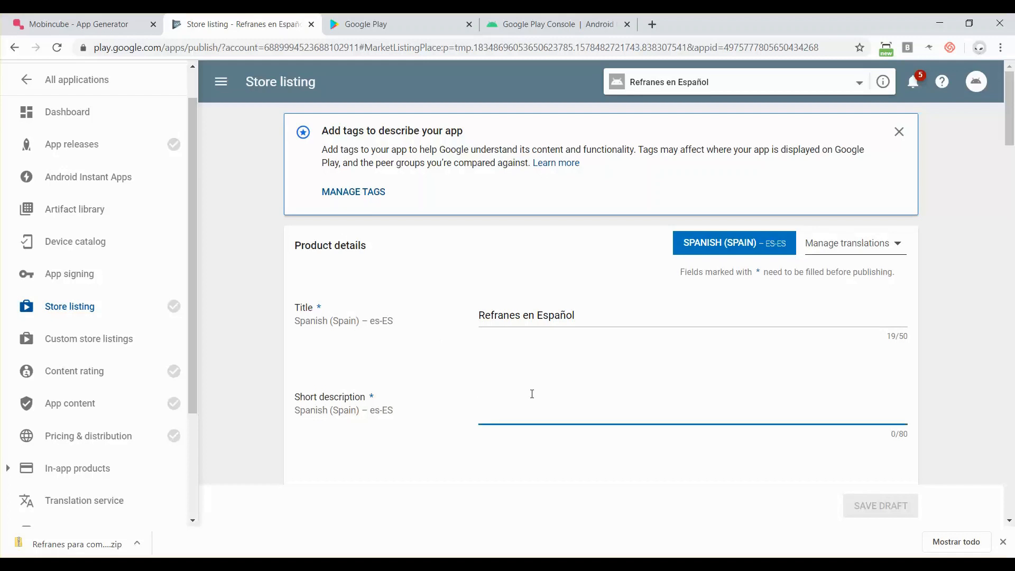
pyautogui.scroll(-1, 533, 392)
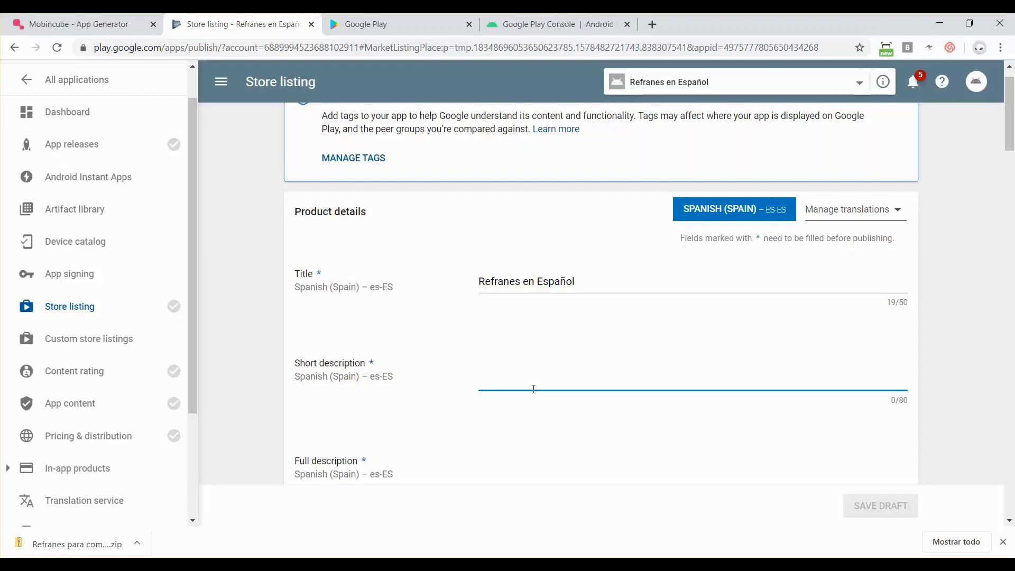
pyautogui.write('Más ')
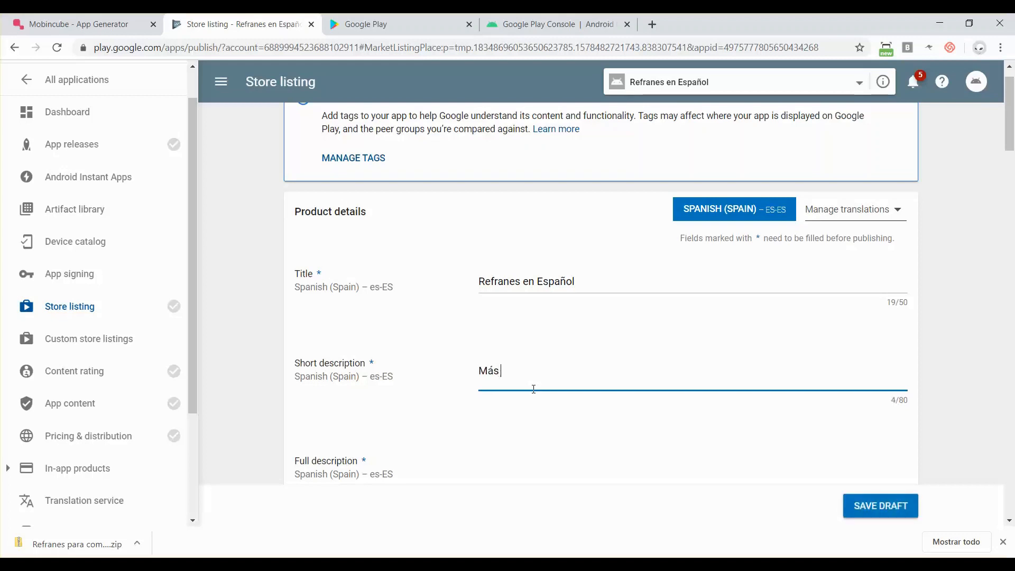
pyautogui.write('de 13000 reg')
pyautogui.press('BackSpace')
pyautogui.write('franes ')
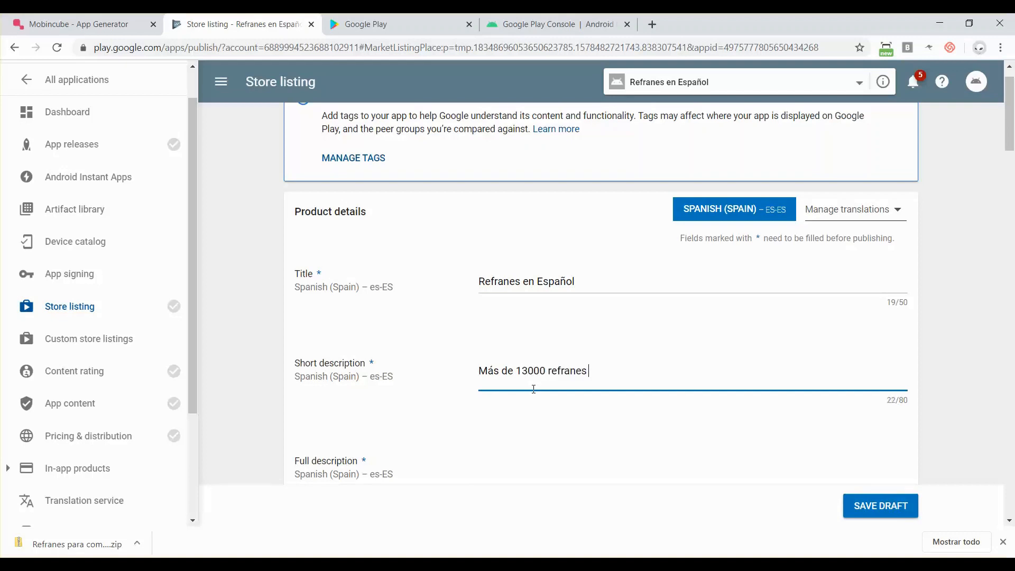
pyautogui.write('en Español')
pyautogui.scroll(-3, 534, 389)
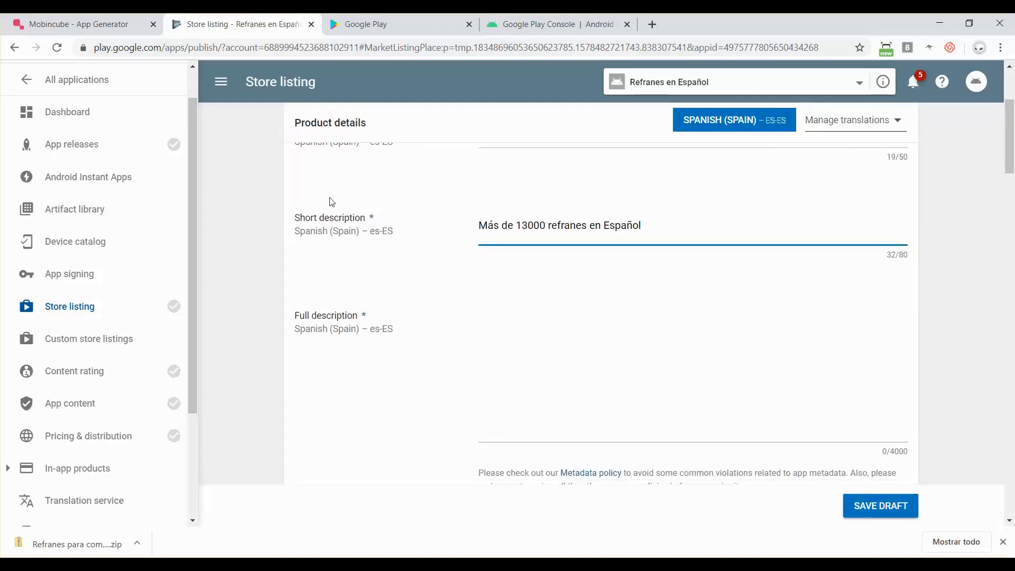
# - Write the two-line full description: 'Aprende español con los refranes más populares.' then 'La app contiene más de 13000'
pyautogui.click(517, 358)
pyautogui.write('Aprende')
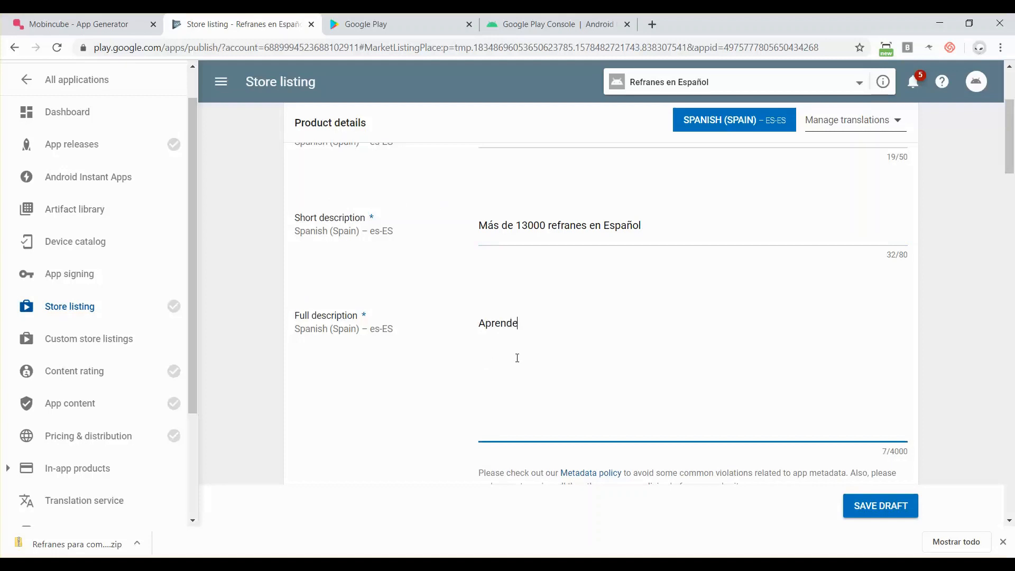
pyautogui.write(' español con los refranes más po')
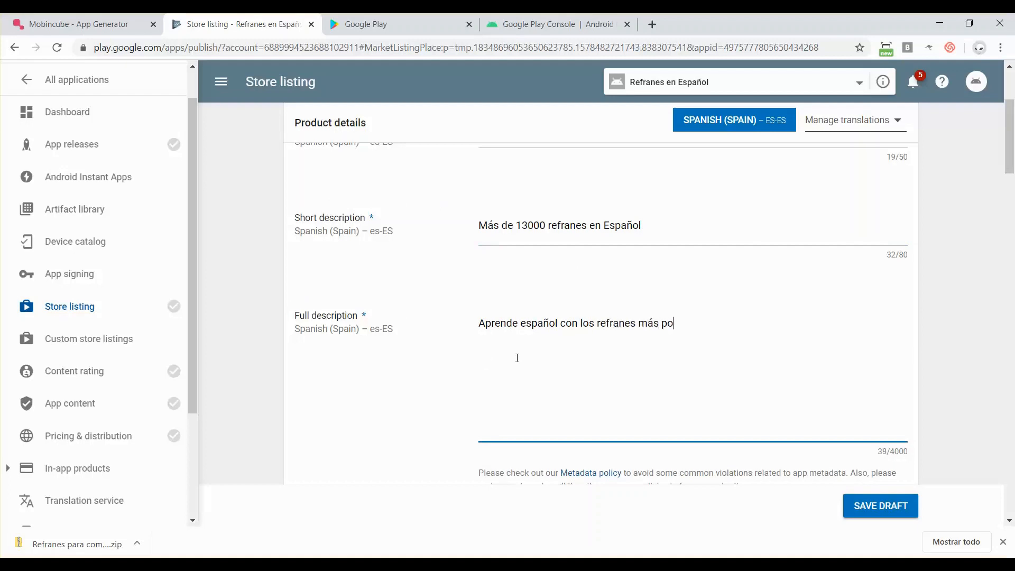
pyautogui.write('pulares.')
pyautogui.press('Return')
pyautogui.write('La app contiene m')
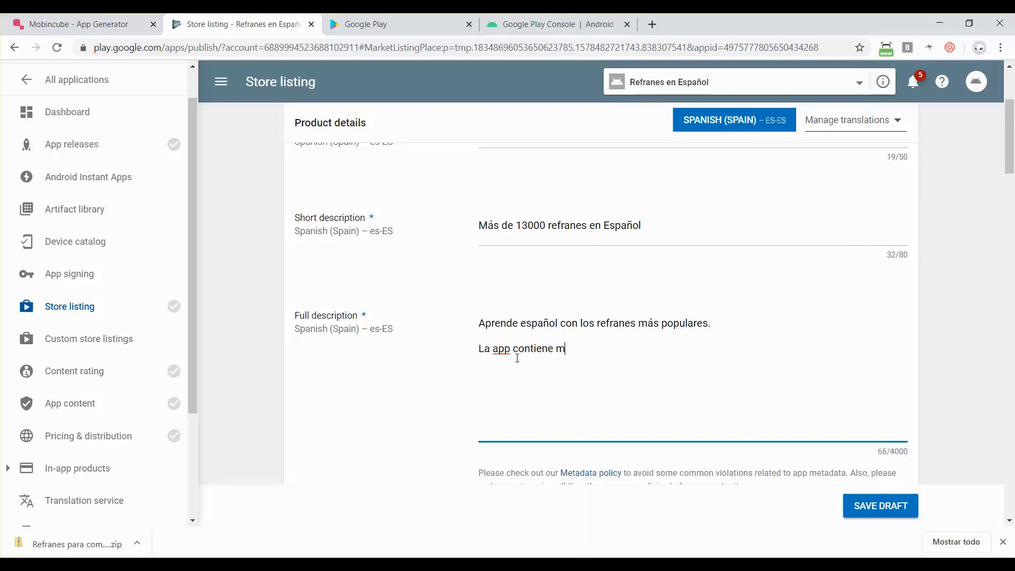
pyautogui.write('ás de 2300')
pyautogui.press('BackSpace')
pyautogui.press('BackSpace')
pyautogui.write('300')
pyautogui.press('BackSpace')
pyautogui.press('BackSpace')
pyautogui.press('BackSpace')
pyautogui.write('13000')
pyautogui.scroll(-4, 518, 360)
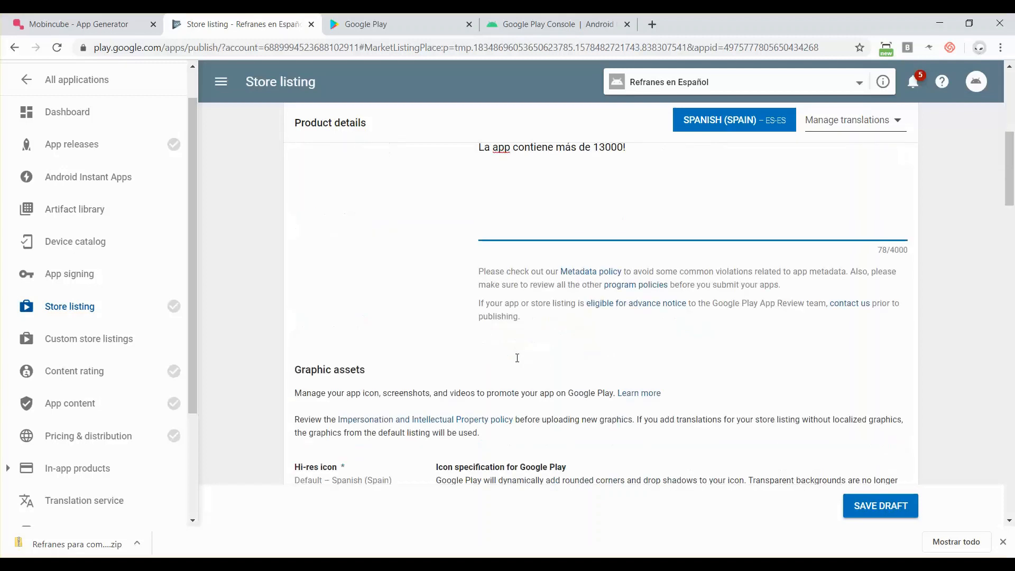
# - Upload icon_512.png, the R-on-parchment logo, as the 512 x 512 hi-res icon
pyautogui.scroll(-2, 518, 362)
pyautogui.scroll(5, 518, 362)
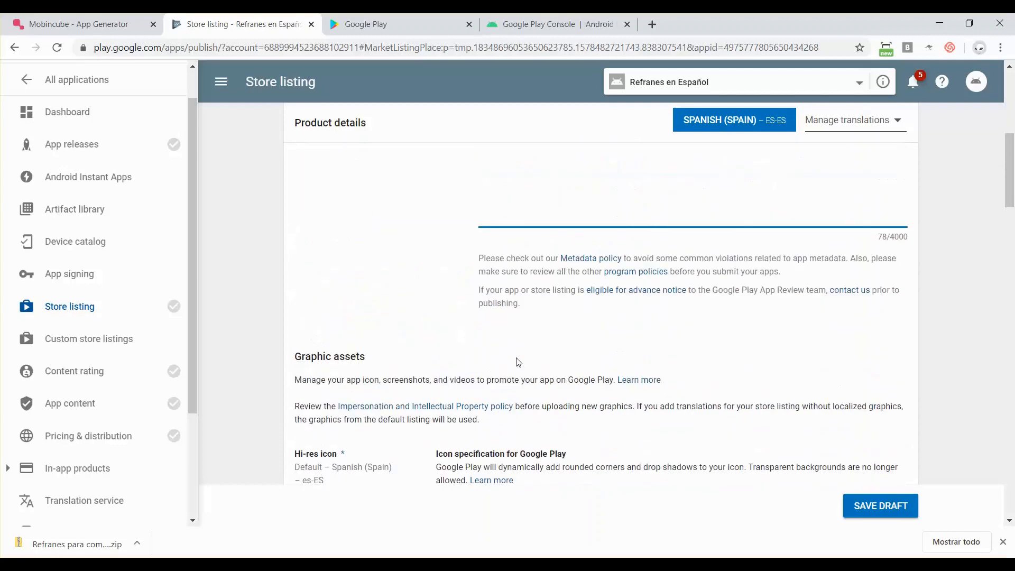
pyautogui.scroll(-5, 518, 362)
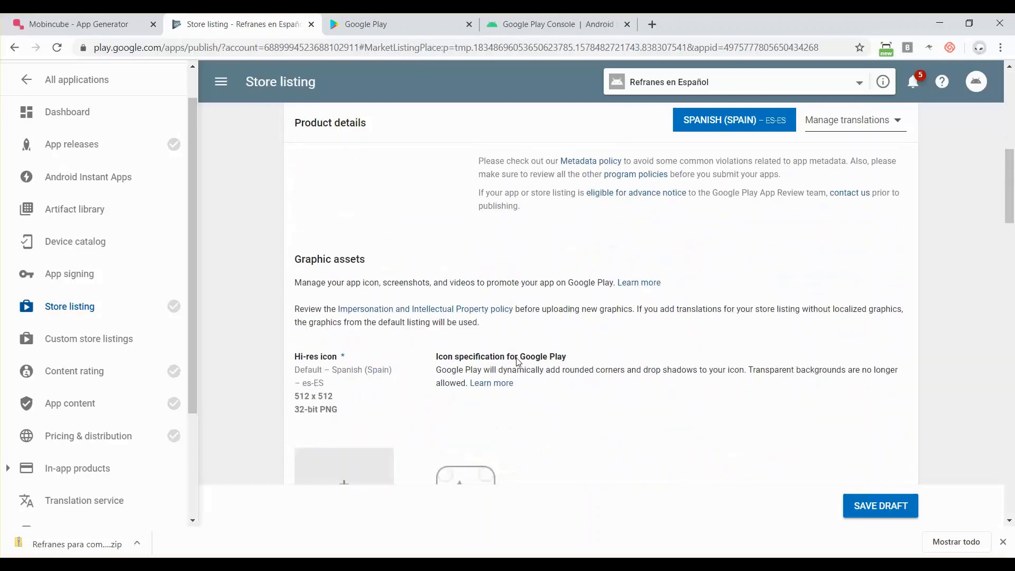
pyautogui.scroll(-2, 518, 362)
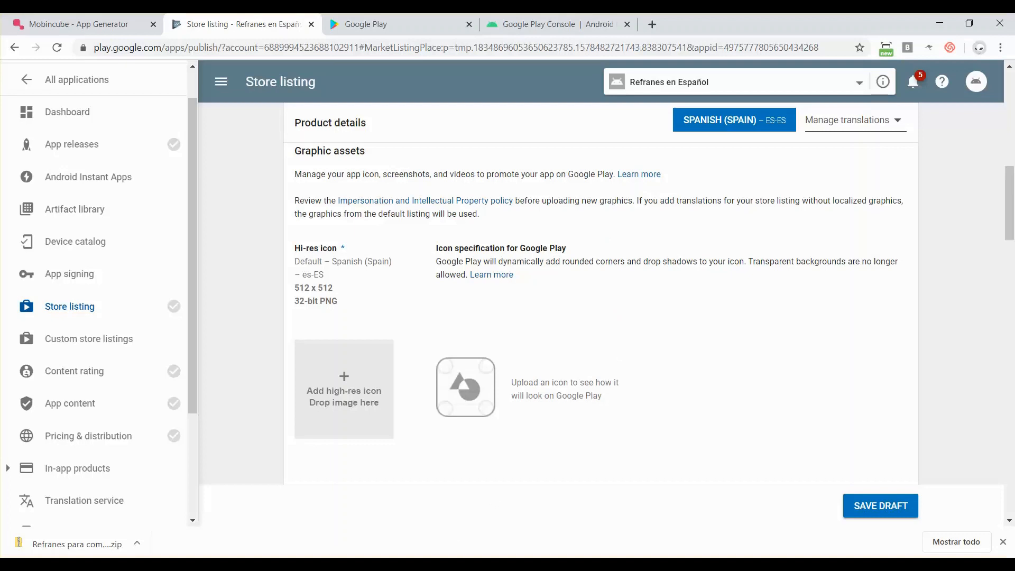
pyautogui.click(303, 517)
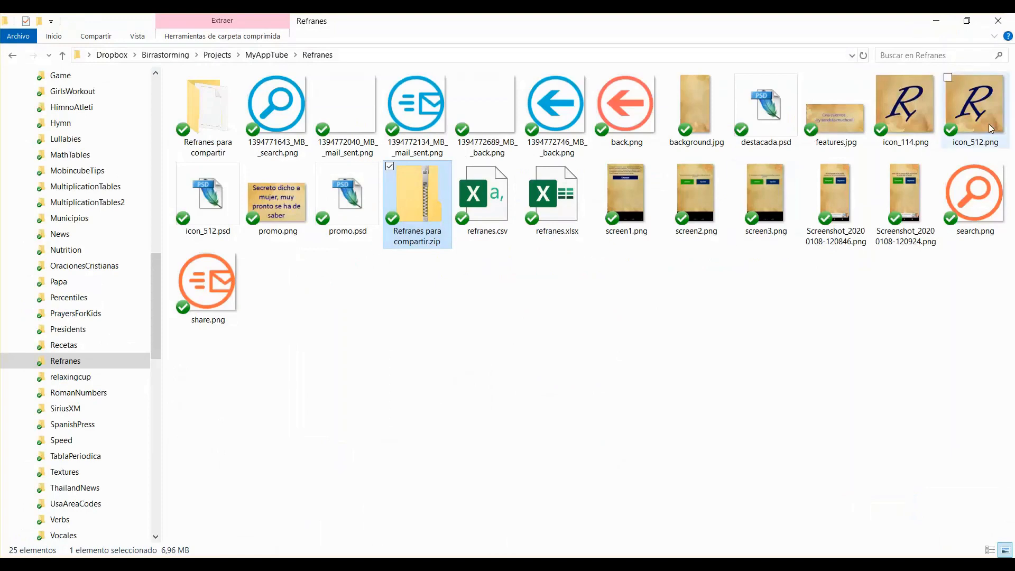
pyautogui.moveTo(991, 128); pyautogui.dragTo(342, 396)
pyautogui.hotkey('alt', 'Tab')
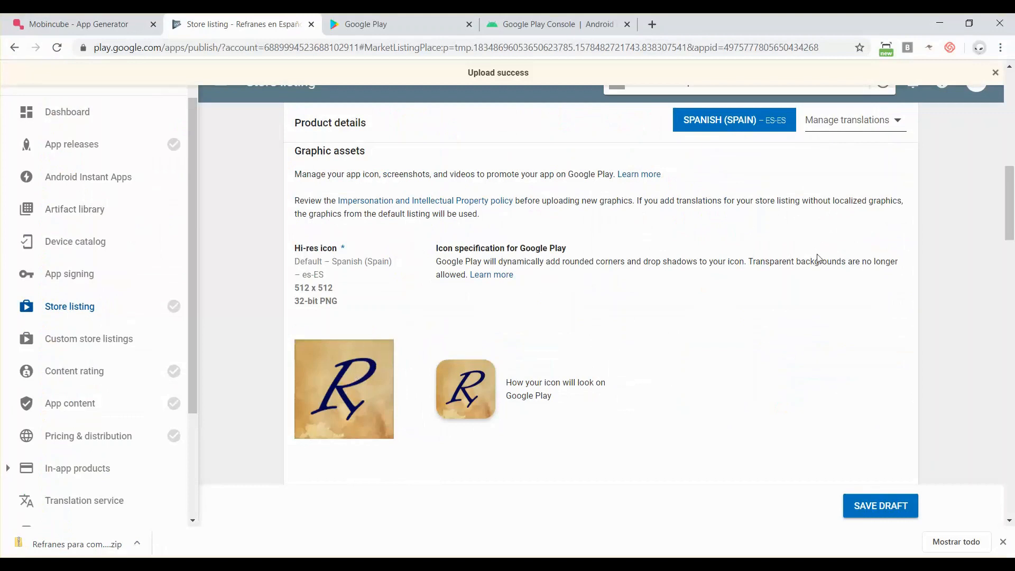
pyautogui.moveTo(751, 261); pyautogui.dragTo(467, 276)
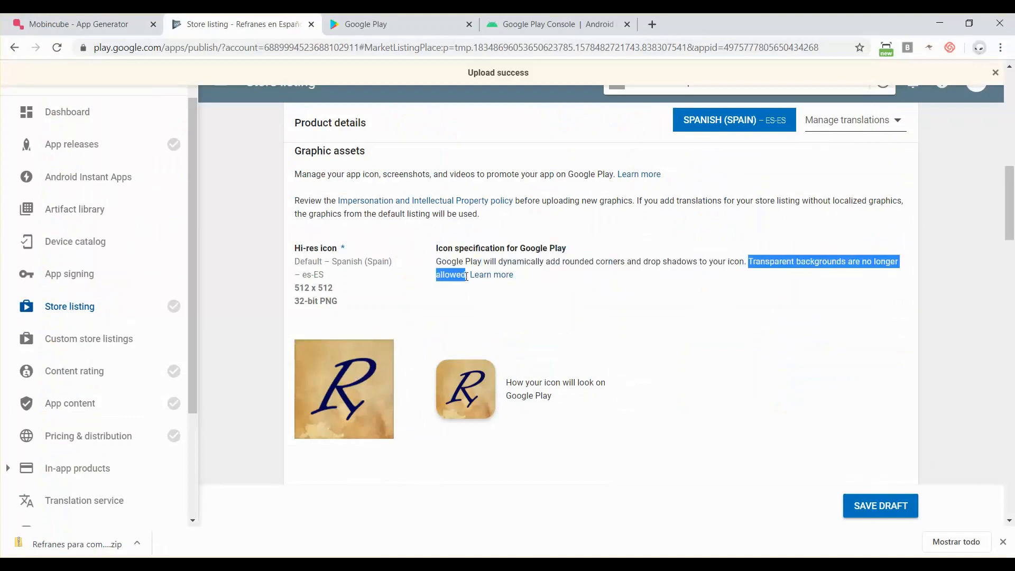
pyautogui.click(637, 265)
pyautogui.scroll(-5, 638, 265)
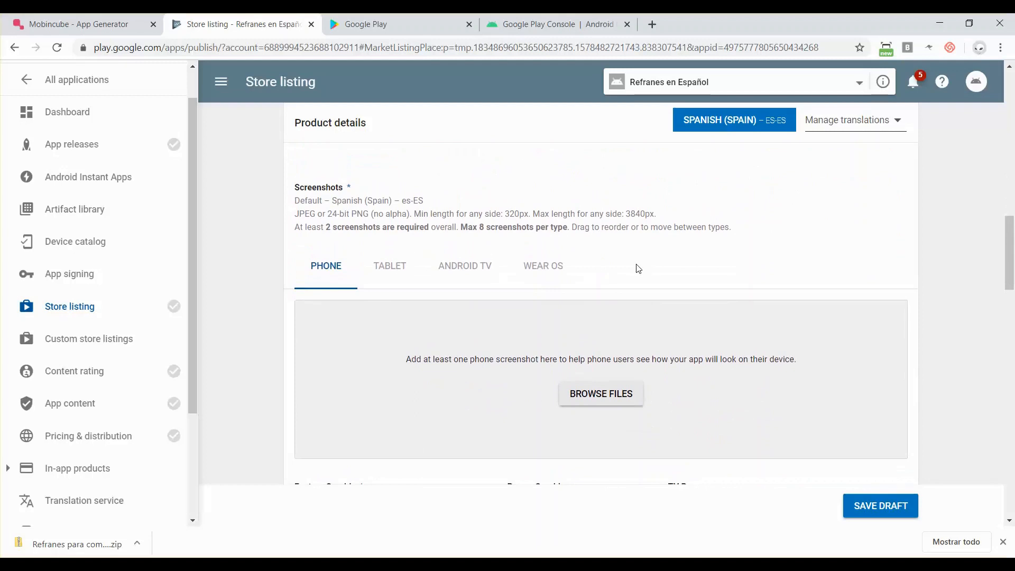
# - Review the Tablet, Android TV and Wear OS screenshot requirements, then return to Phone
pyautogui.click(386, 264)
pyautogui.click(463, 267)
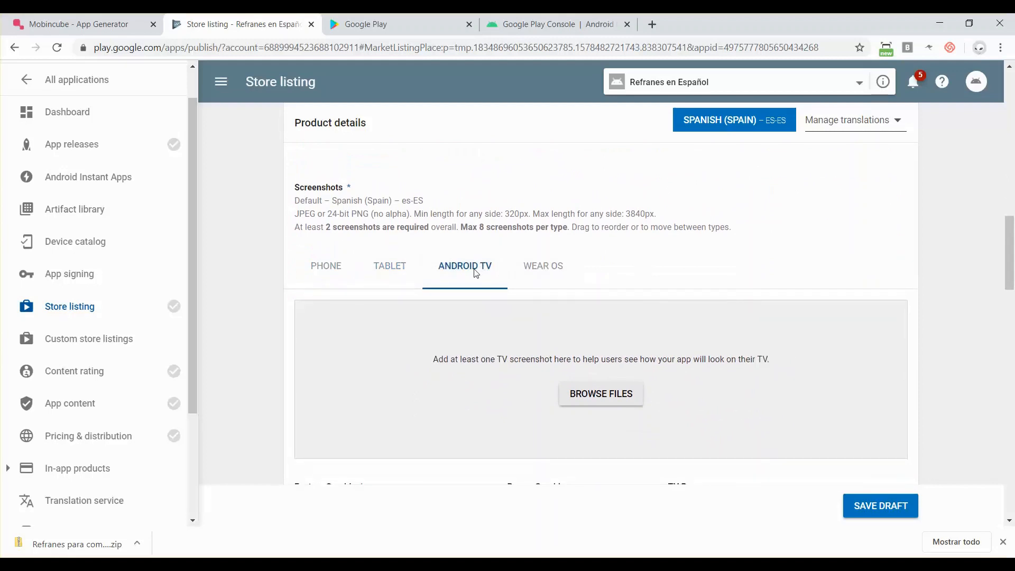
pyautogui.click(550, 269)
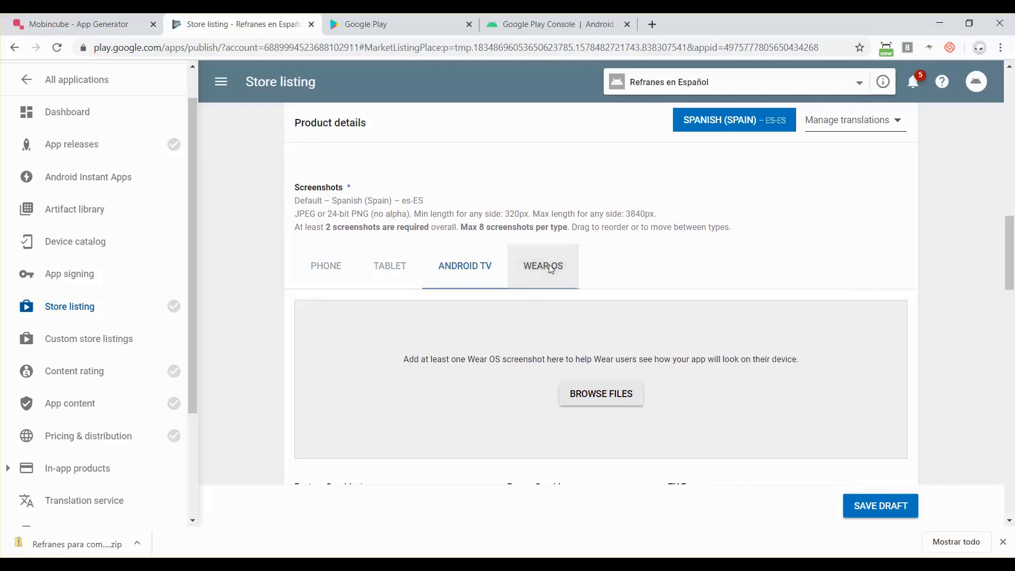
pyautogui.click(336, 267)
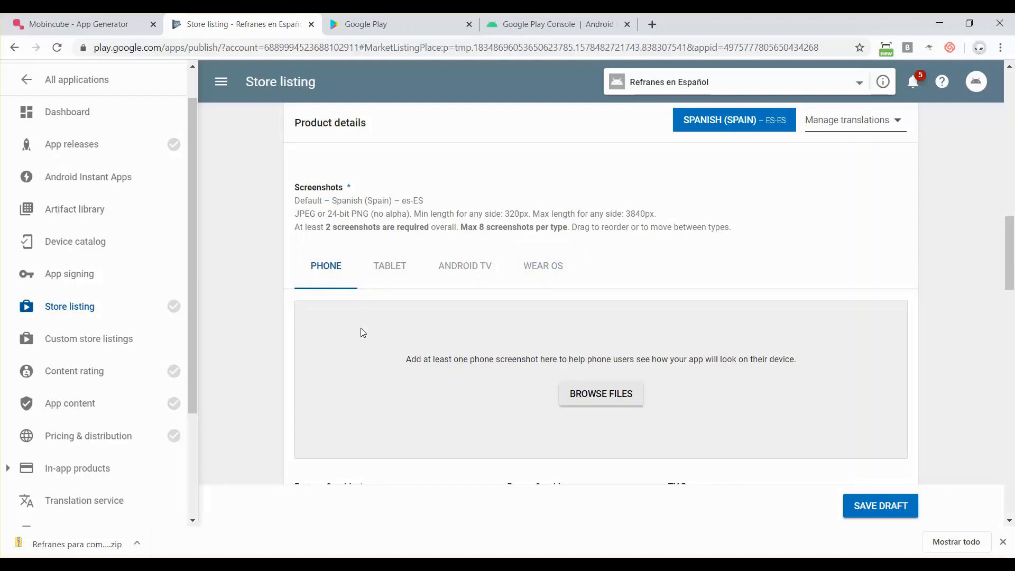
pyautogui.scroll(-1, 363, 332)
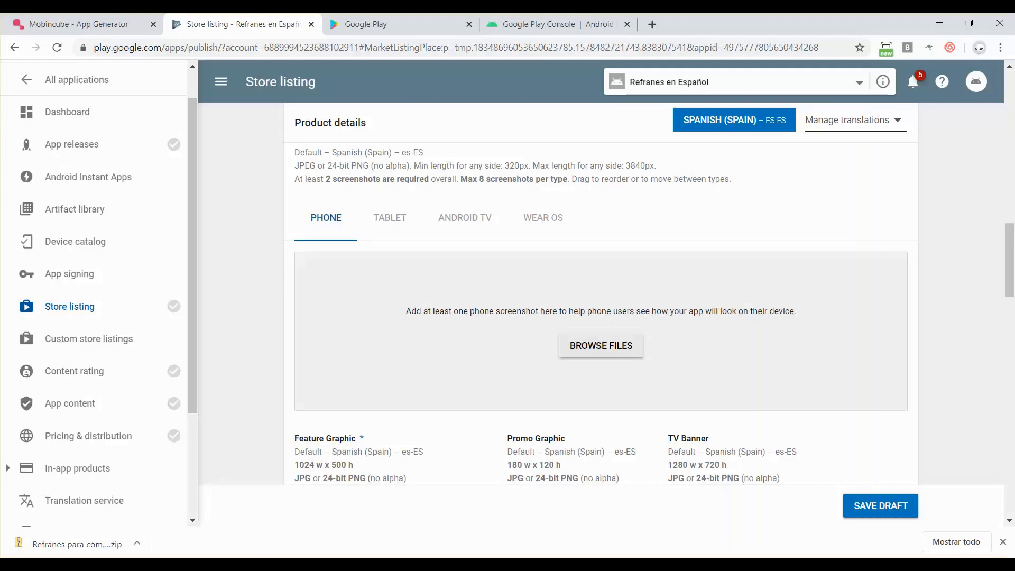
# - Select screenshots screen1.png through the fifth file and drag them onto the Phone screenshots area
pyautogui.click(294, 537)
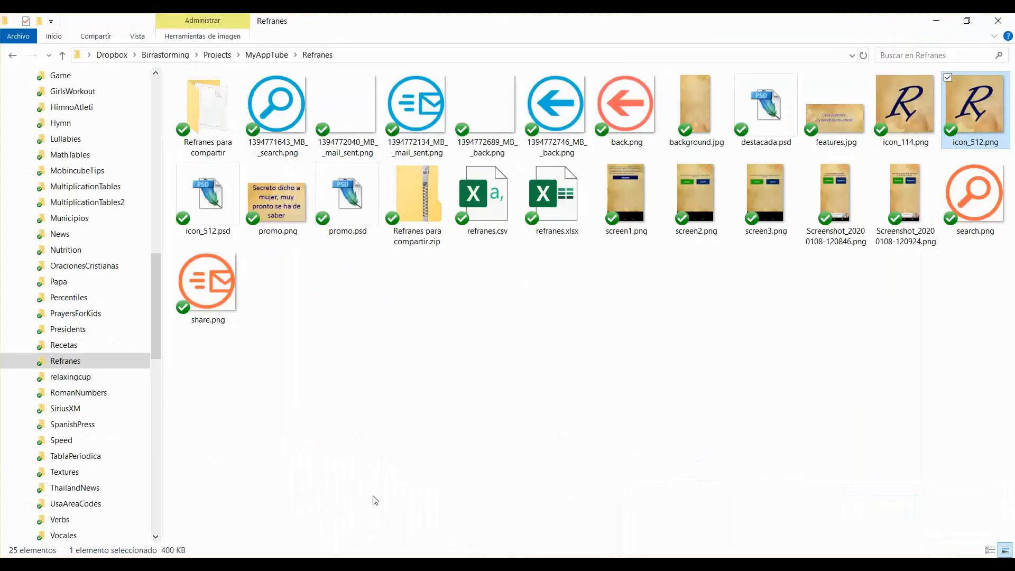
pyautogui.click(627, 196)
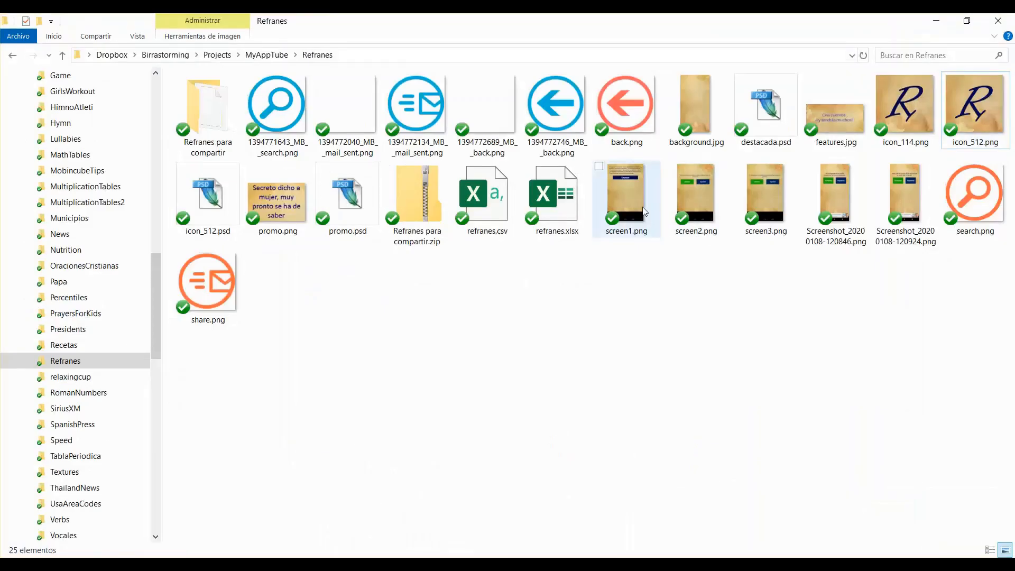
pyautogui.keyDown('shift'); pyautogui.click(908, 201); pyautogui.keyUp('shift')
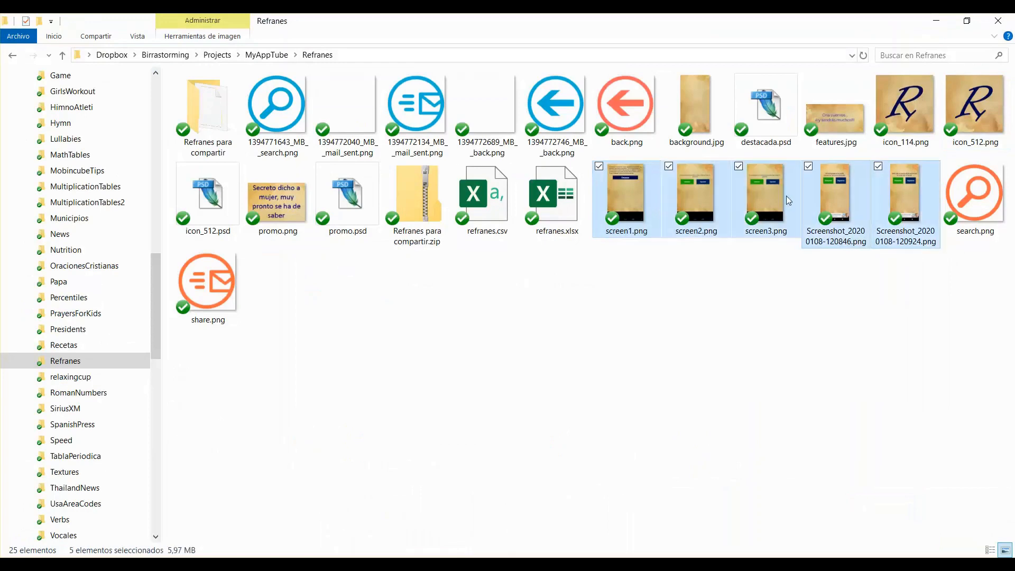
pyautogui.moveTo(763, 196); pyautogui.dragTo(526, 348)
pyautogui.hotkey('alt', 'Tab')
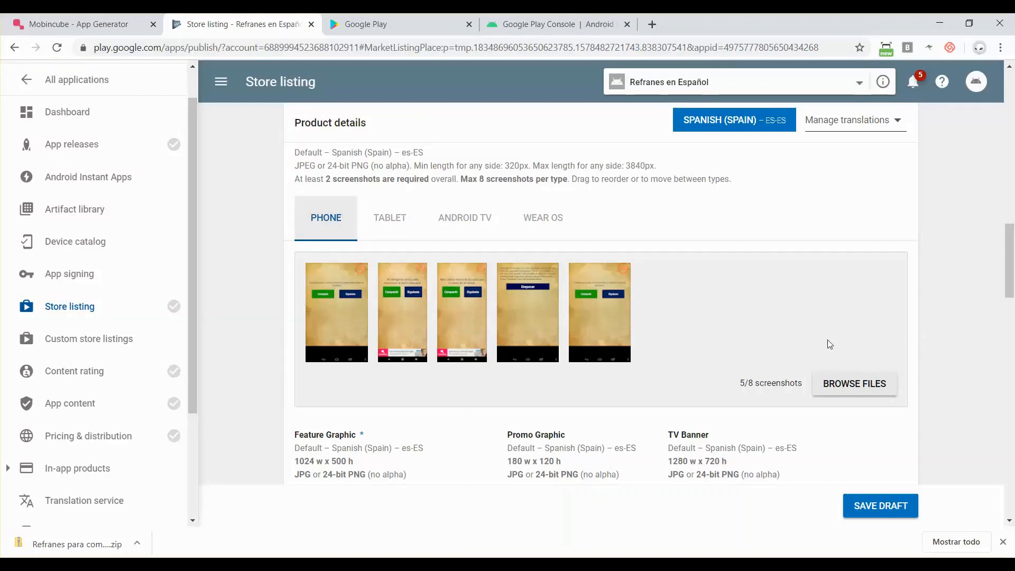
# - Move the Empezar screenshot to the first position among the five phone screenshots
pyautogui.moveTo(521, 319); pyautogui.dragTo(342, 314)
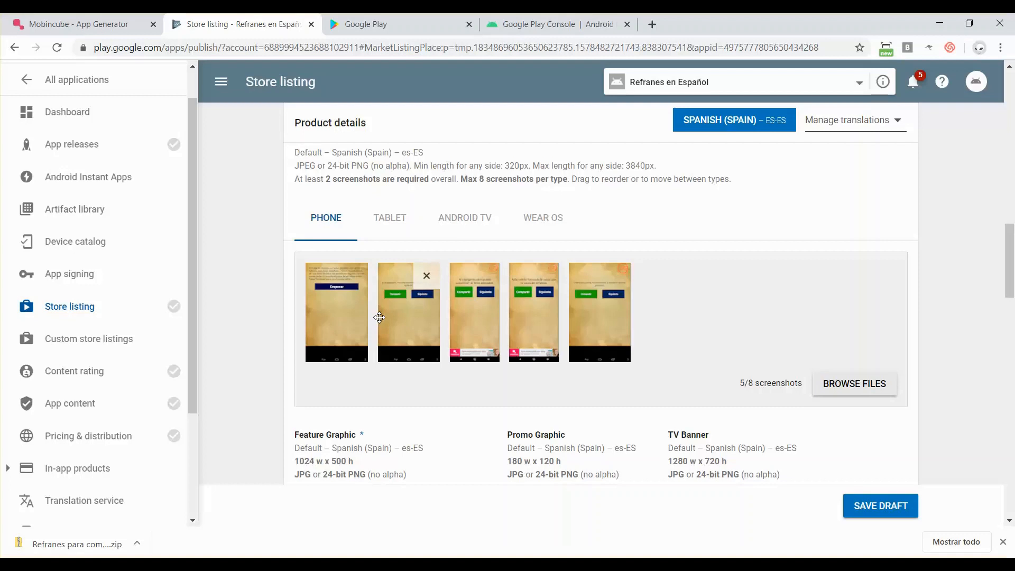
# - Search Google for 'davinci screenshots' in a new browser tab
pyautogui.click(656, 24)
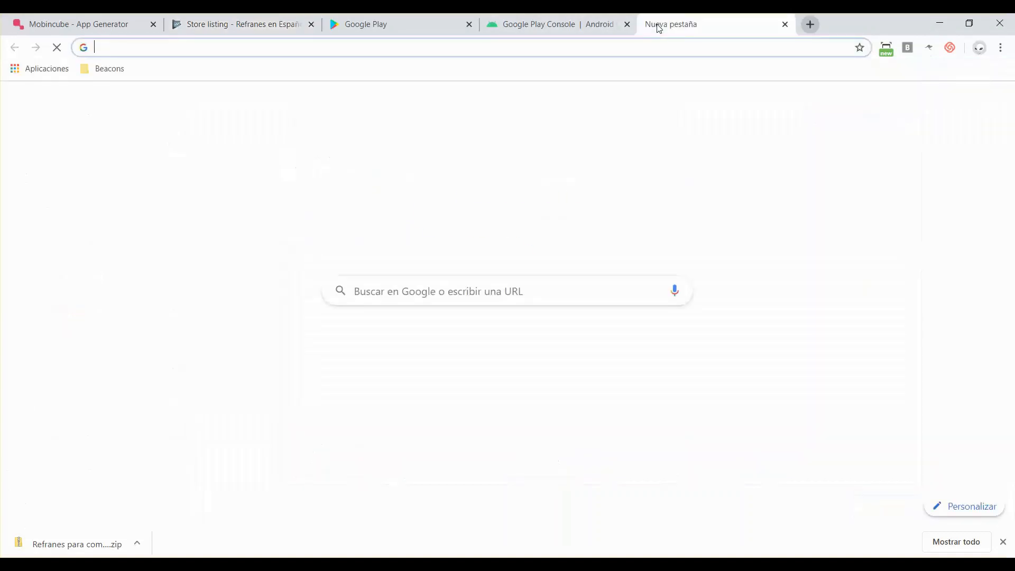
pyautogui.write('davinci')
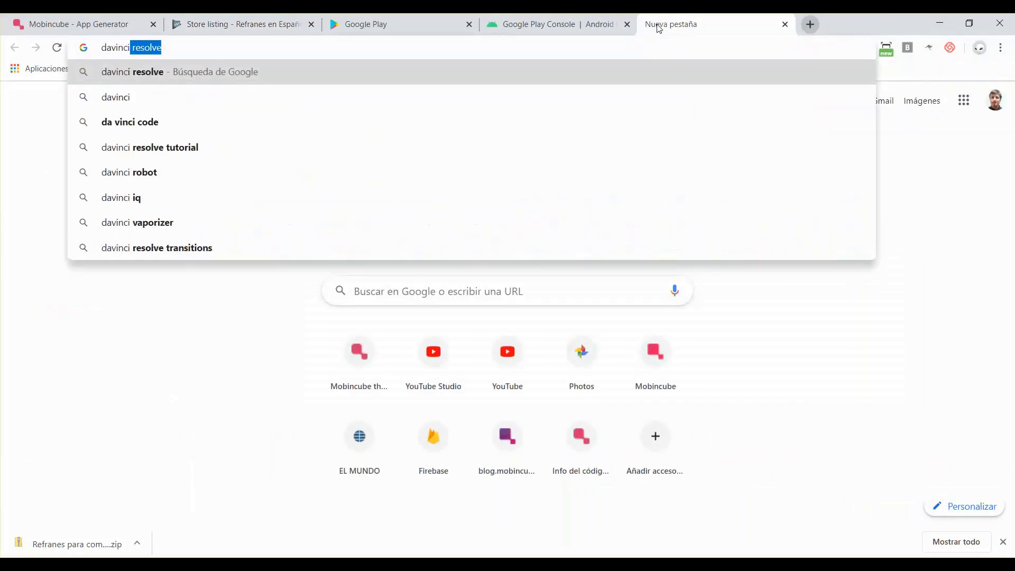
pyautogui.write(' screenshots')
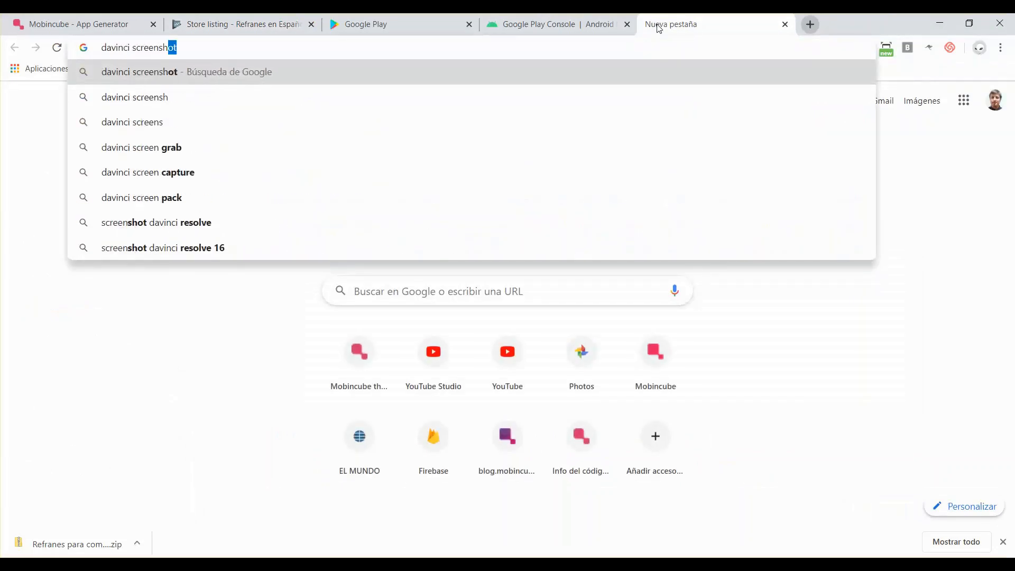
pyautogui.press('Return')
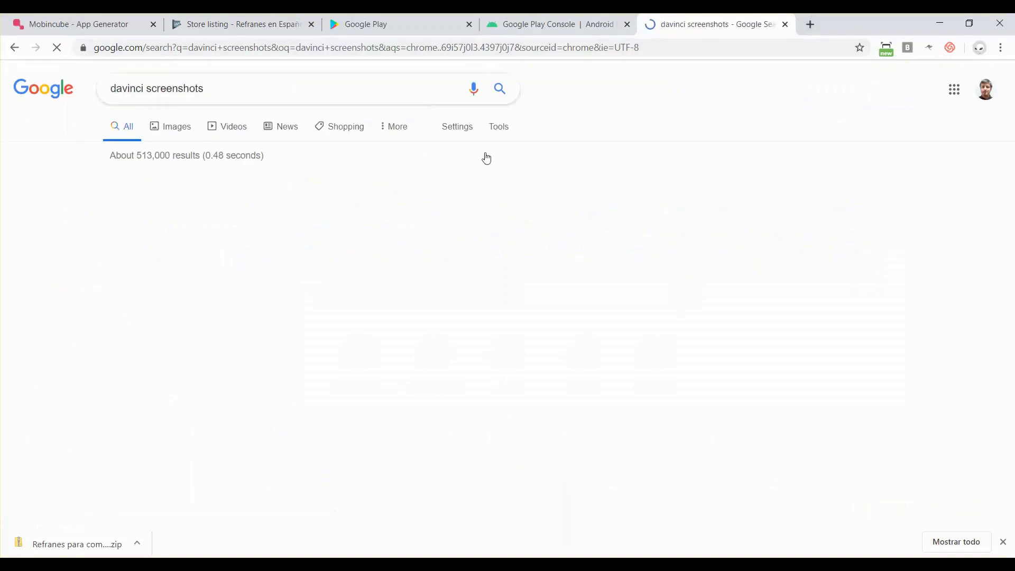
# - Open the DaVinci Apps site, dismiss its cookie notice and browse the screenshot templates
pyautogui.click(179, 189)
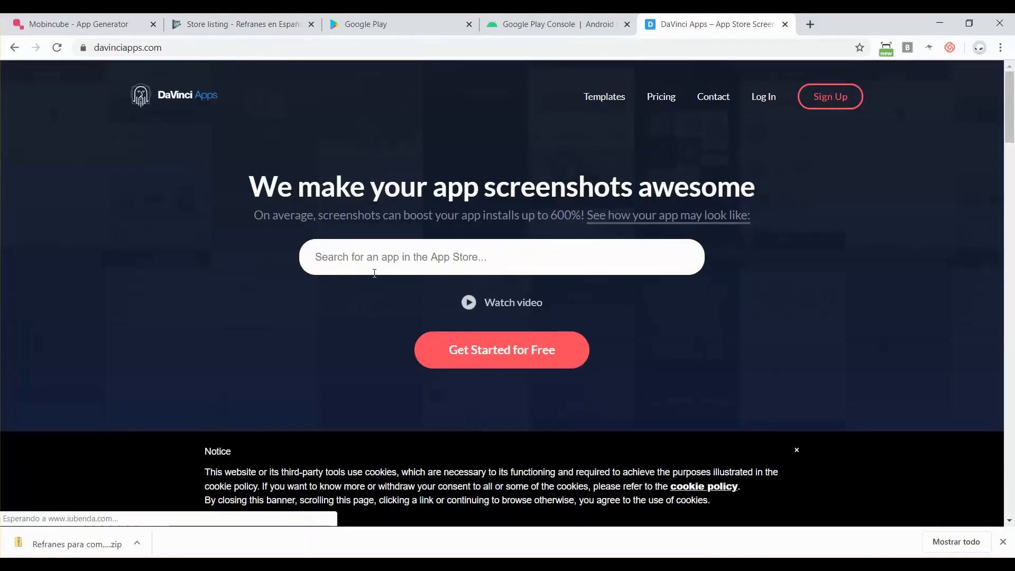
pyautogui.click(797, 451)
pyautogui.scroll(-7, 754, 393)
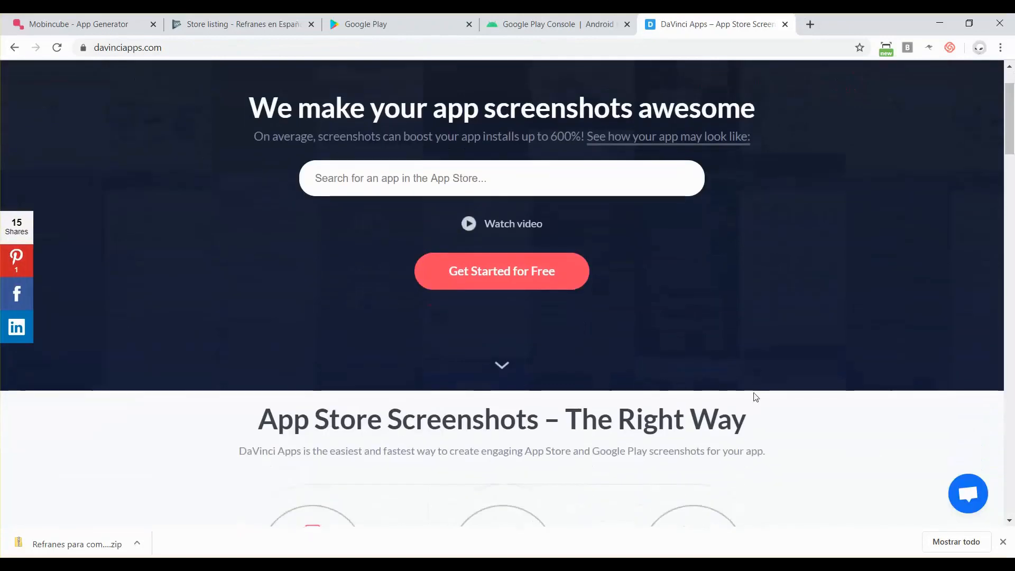
pyautogui.scroll(-3, 755, 396)
pyautogui.scroll(10, 740, 343)
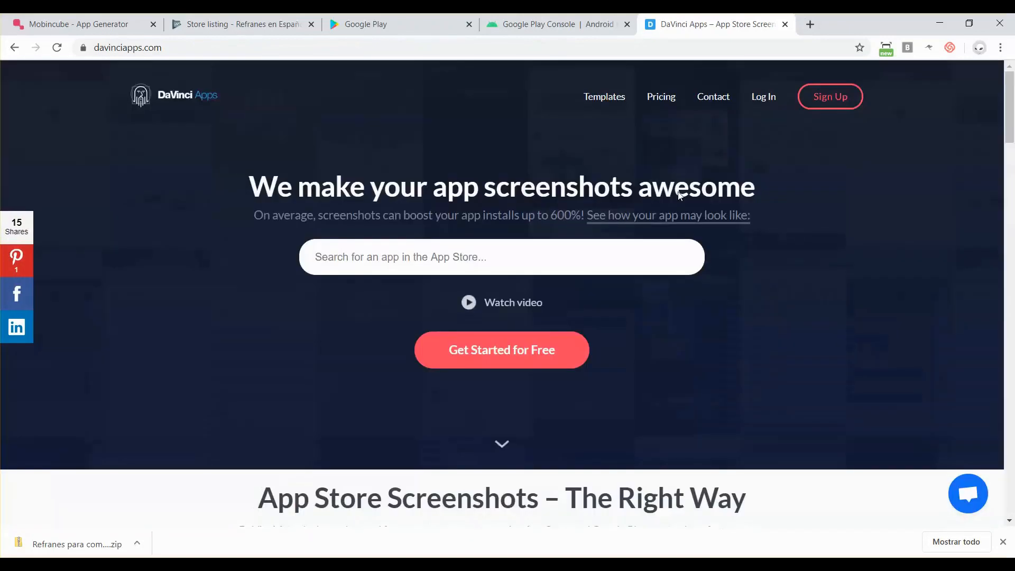
pyautogui.click(592, 100)
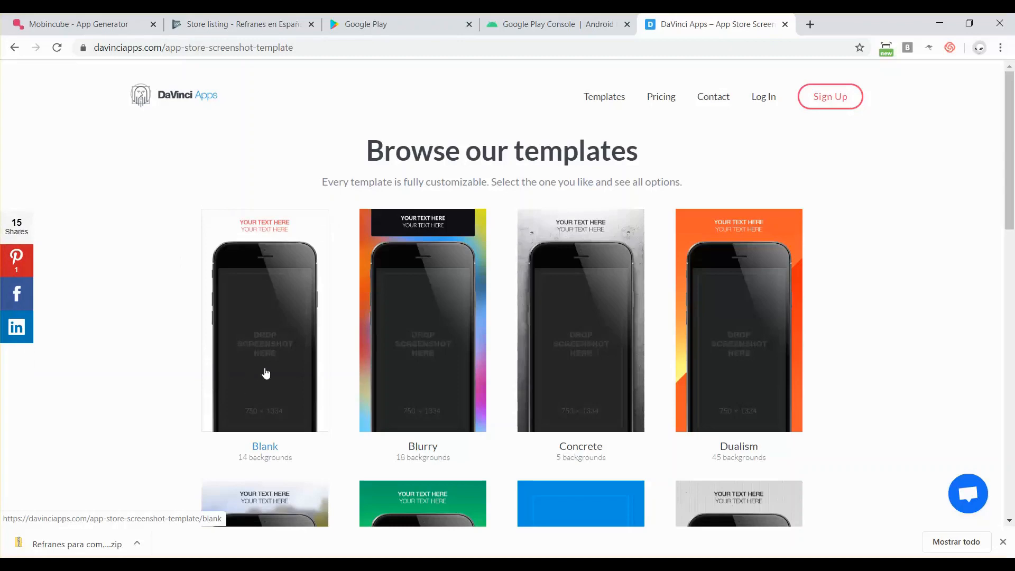
pyautogui.scroll(-13, 266, 373)
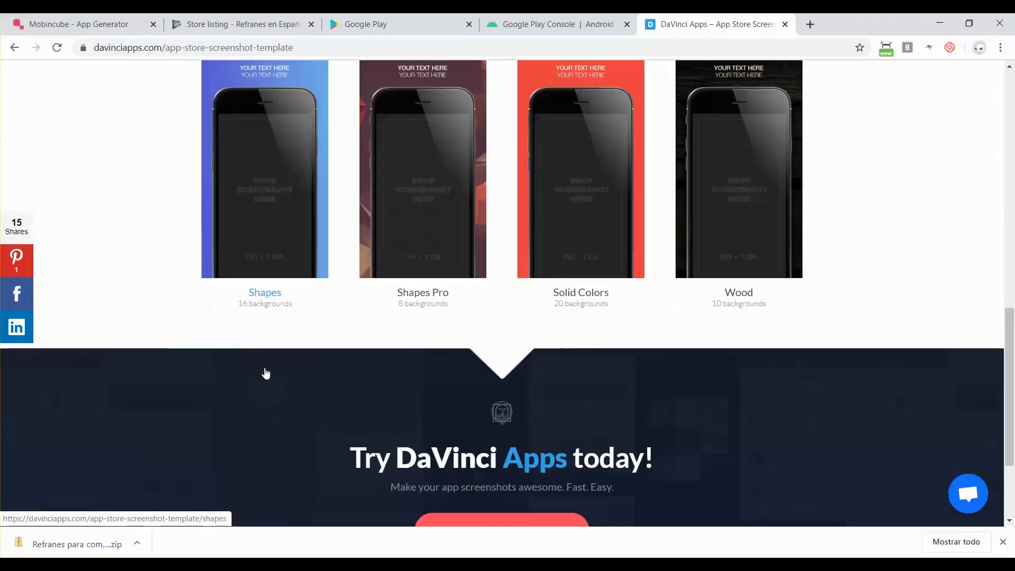
pyautogui.scroll(3, 266, 374)
pyautogui.scroll(10, 266, 373)
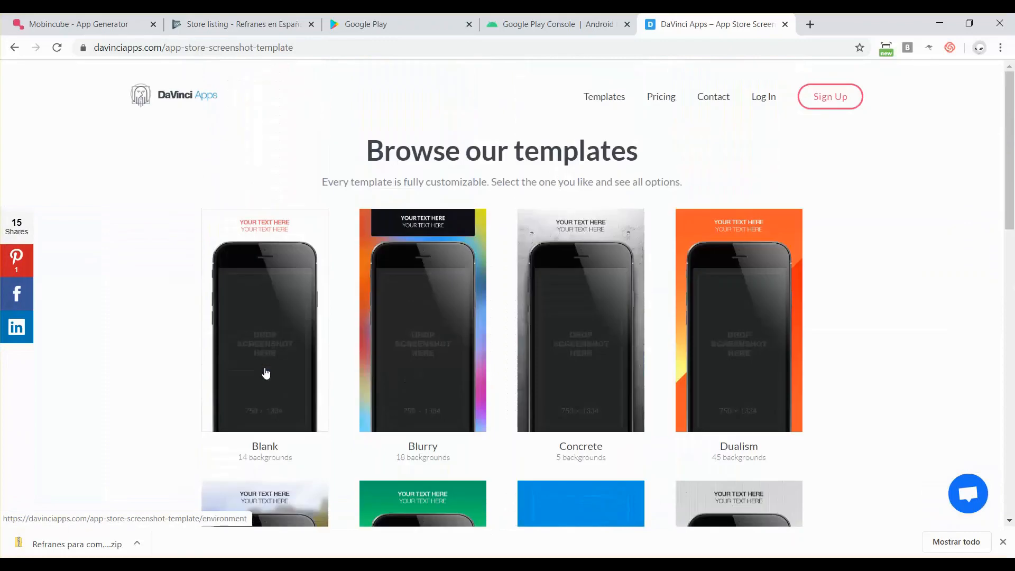
# - Check DaVinci Apps pricing (Pro $99/year, Free $0), then return to the Play Console store listing
pyautogui.click(667, 99)
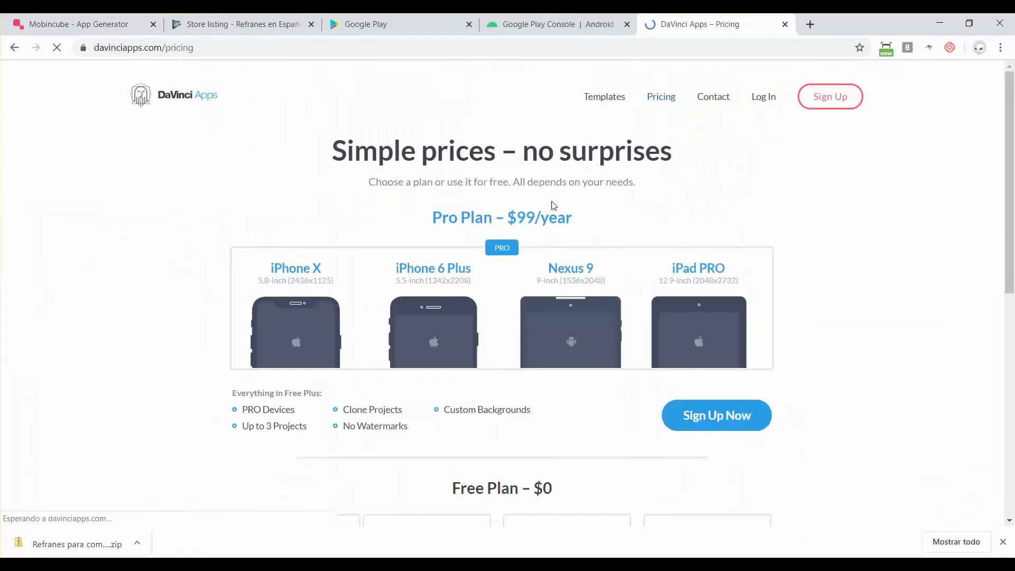
pyautogui.scroll(-2, 551, 204)
pyautogui.scroll(-2, 551, 201)
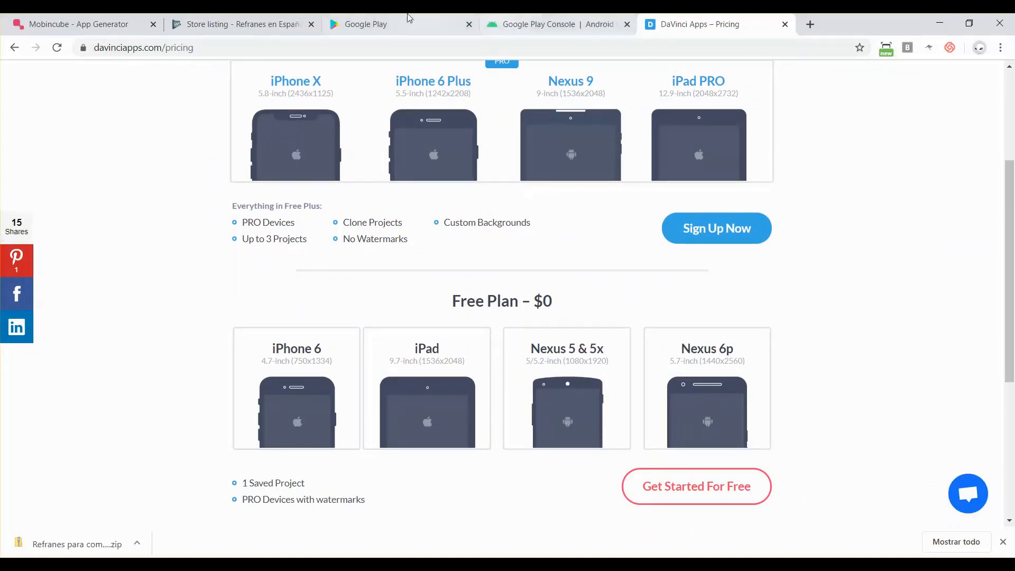
pyautogui.click(272, 24)
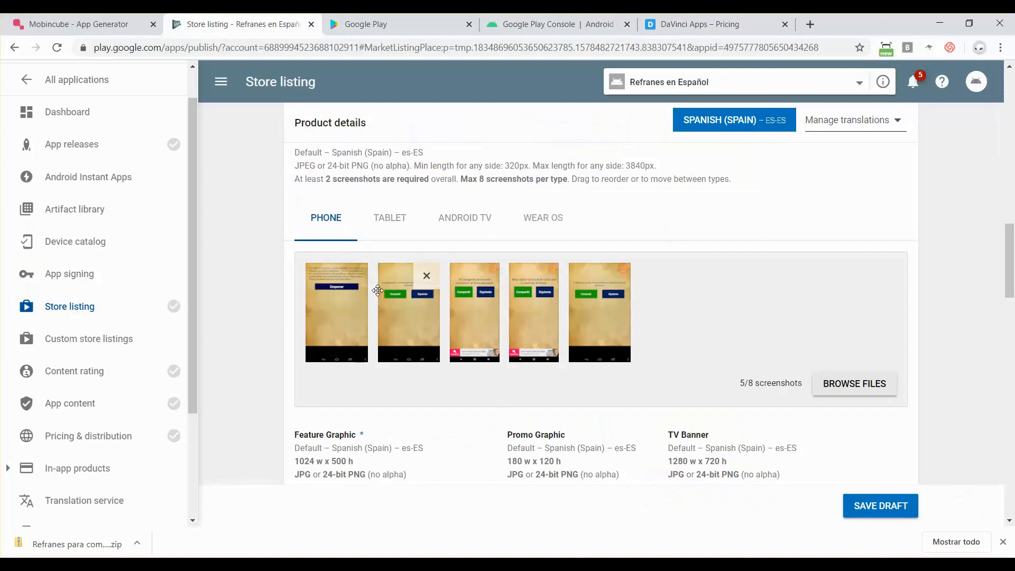
# - Scroll past the five phone screenshots (5/8) and empty graphic slots, then switch to the Refranes folder
pyautogui.scroll(-2, 486, 341)
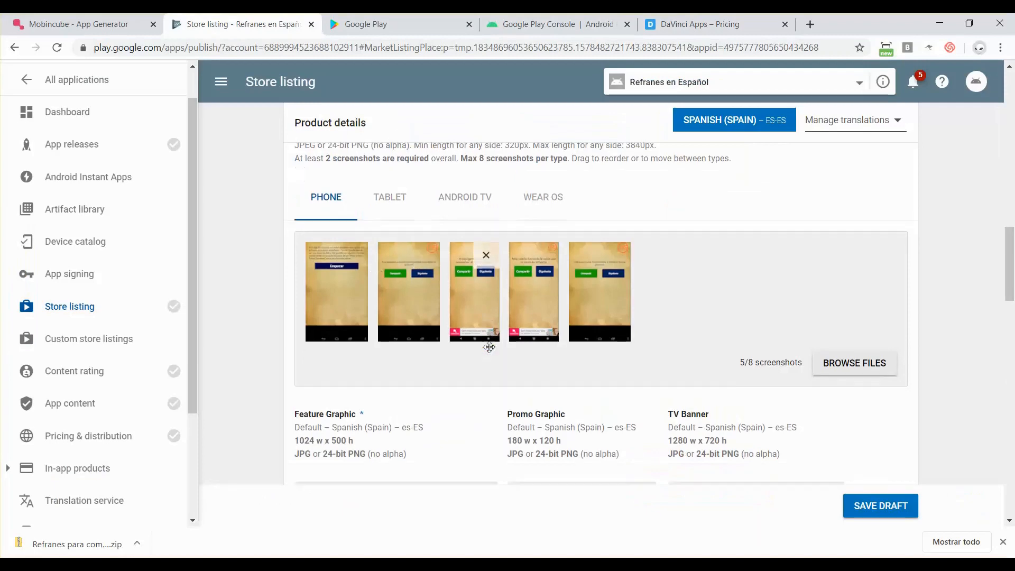
pyautogui.scroll(2, 489, 347)
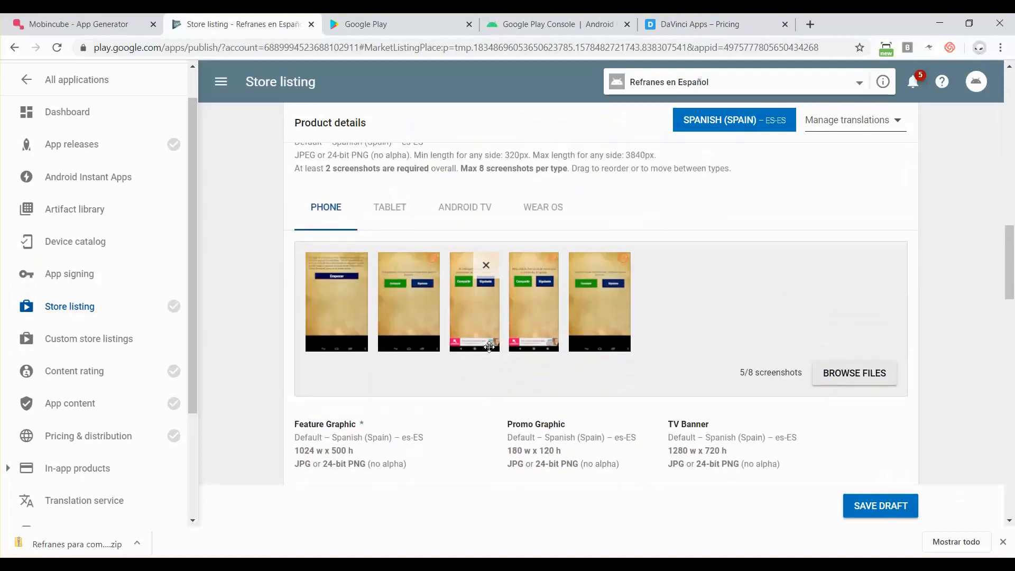
pyautogui.scroll(-5, 380, 283)
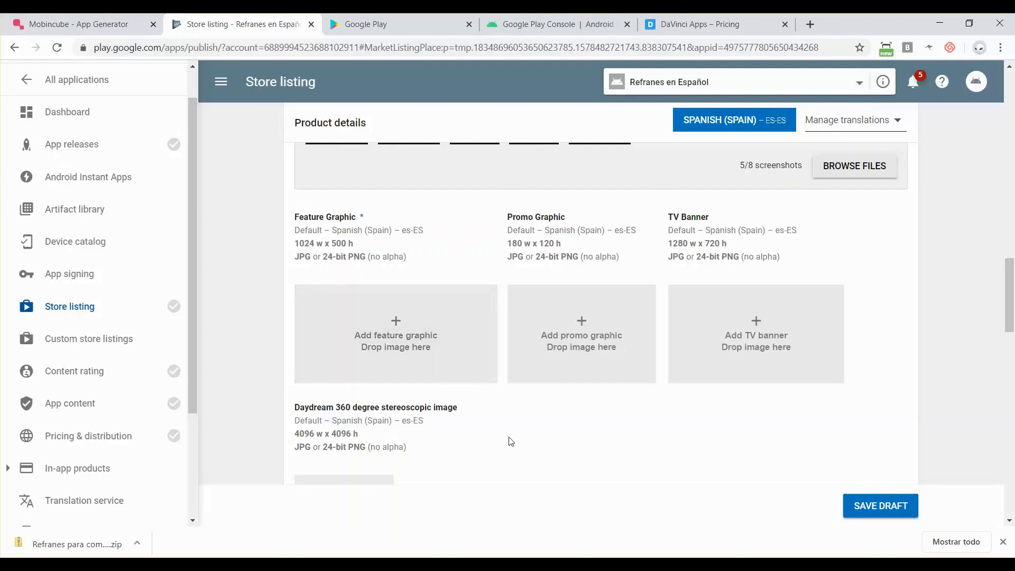
pyautogui.hotkey('alt', 'Tab')
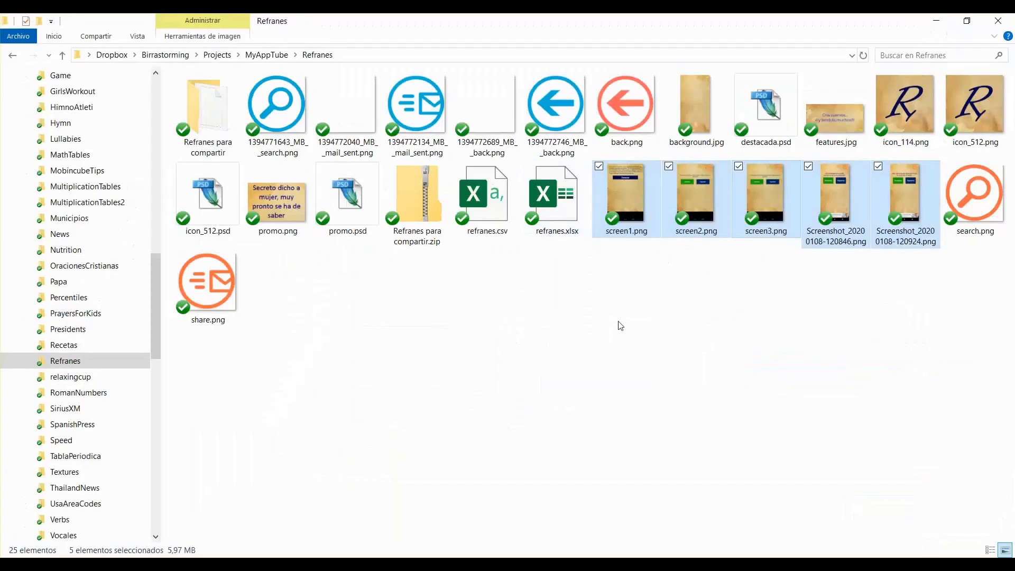
# - Drop features.jpg into the listing's Feature Graphic slot
pyautogui.click(621, 326)
pyautogui.moveTo(836, 132); pyautogui.dragTo(434, 328)
pyautogui.hotkey('alt', 'Tab')
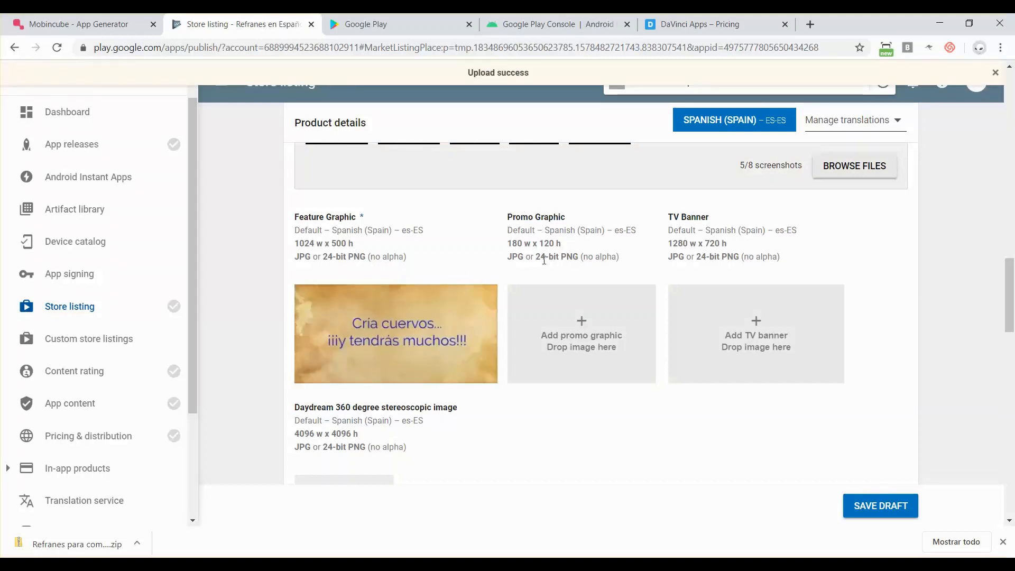
# - Start uploading promo.png to the Promo Graphic slot
pyautogui.hotkey('alt', 'Tab')
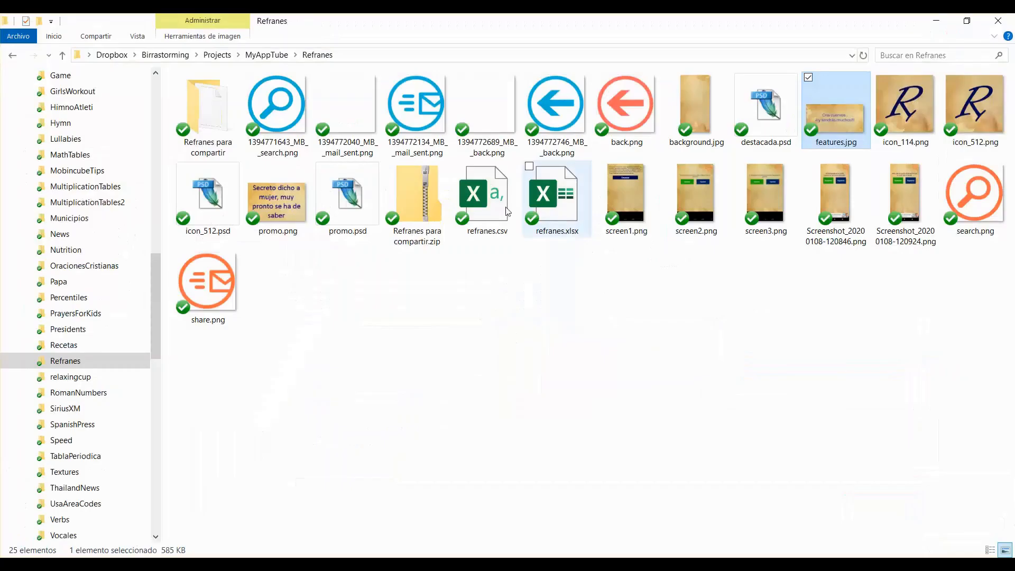
pyautogui.moveTo(273, 197); pyautogui.dragTo(613, 352)
pyautogui.hotkey('alt', 'Tab')
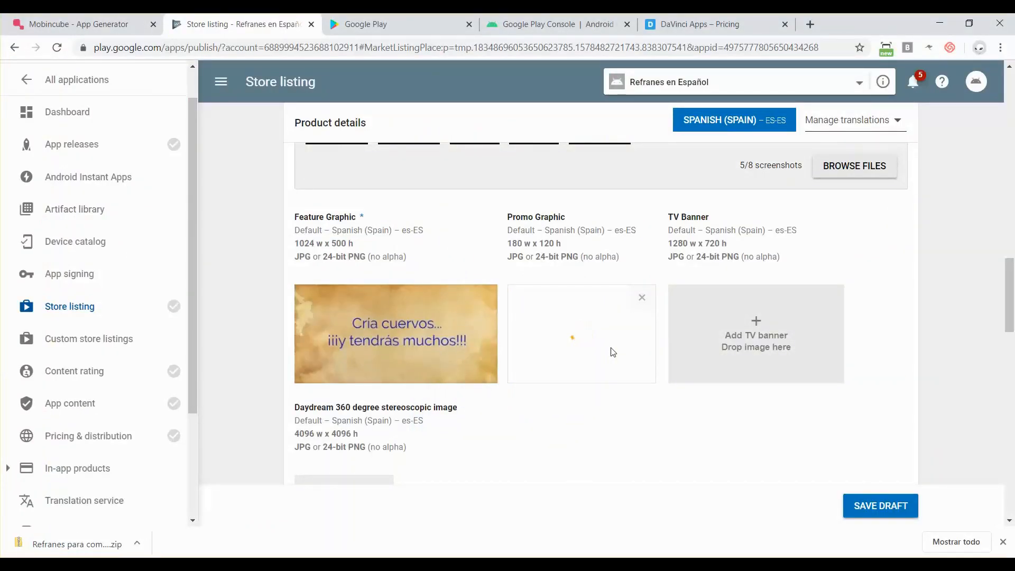
pyautogui.scroll(-2, 612, 352)
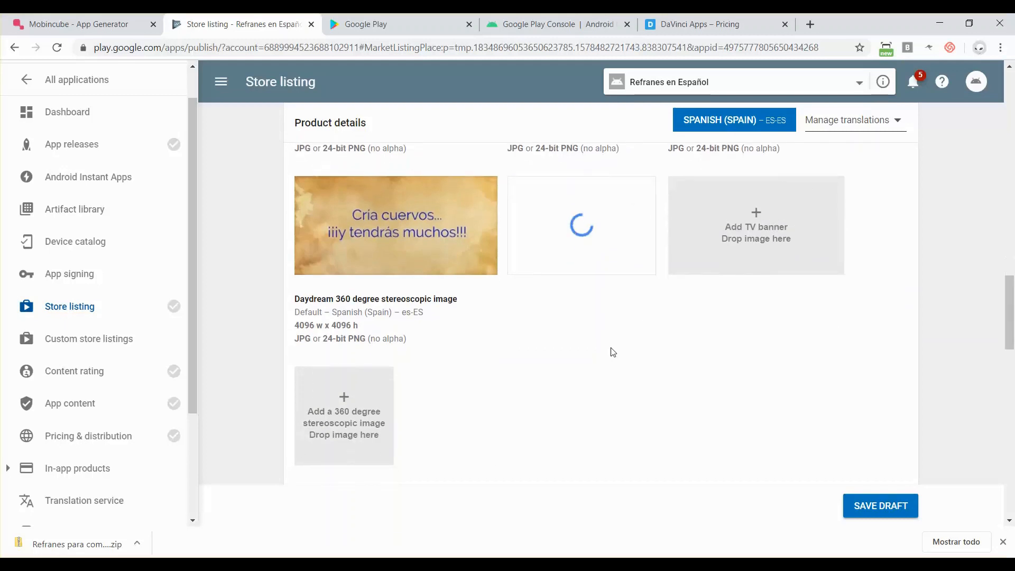
pyautogui.scroll(-1, 613, 351)
pyautogui.scroll(2, 612, 351)
pyautogui.scroll(1, 612, 351)
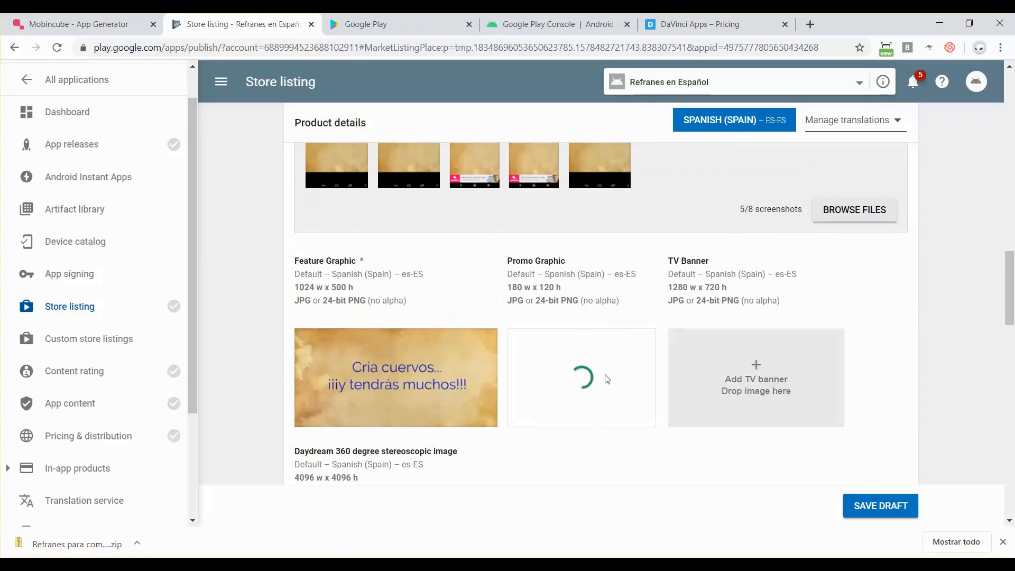
pyautogui.scroll(-4, 560, 479)
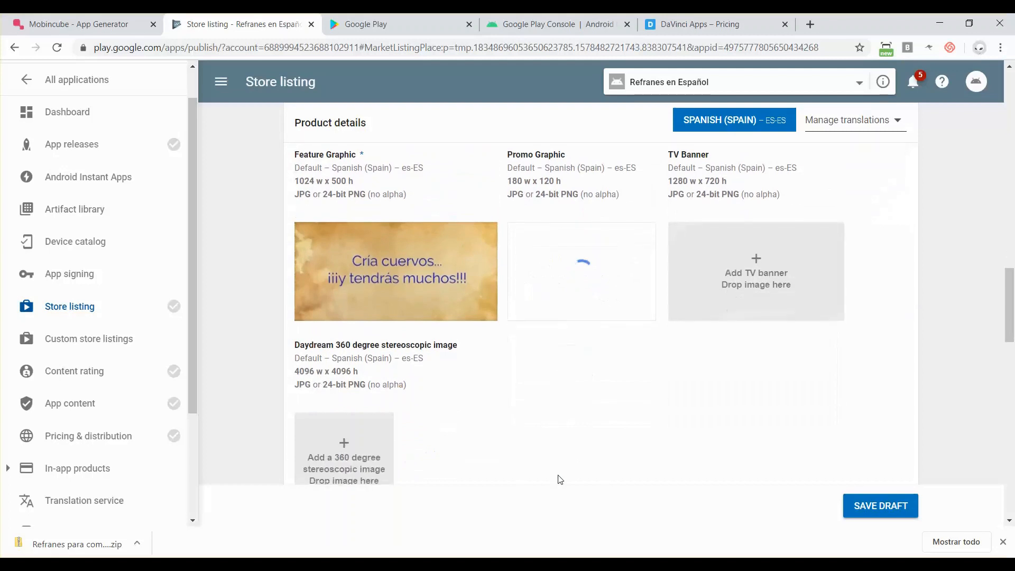
pyautogui.scroll(-2, 560, 480)
pyautogui.scroll(3, 560, 480)
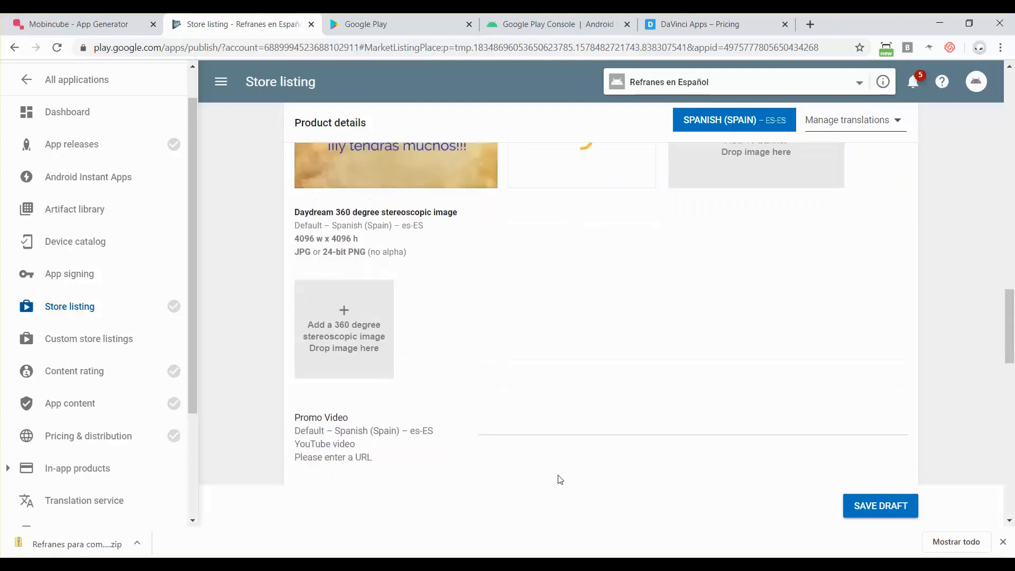
pyautogui.scroll(-2, 560, 480)
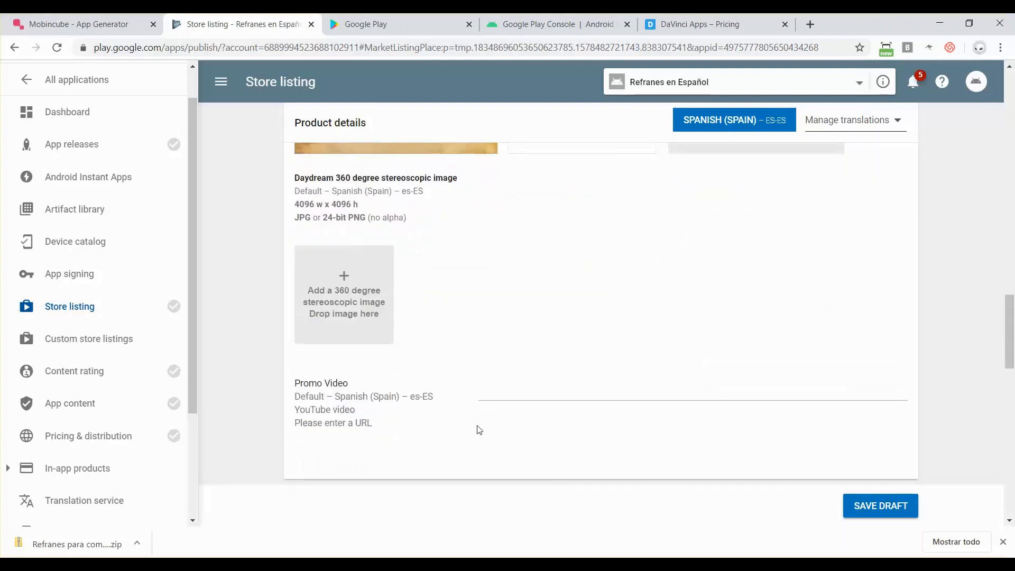
pyautogui.click(501, 398)
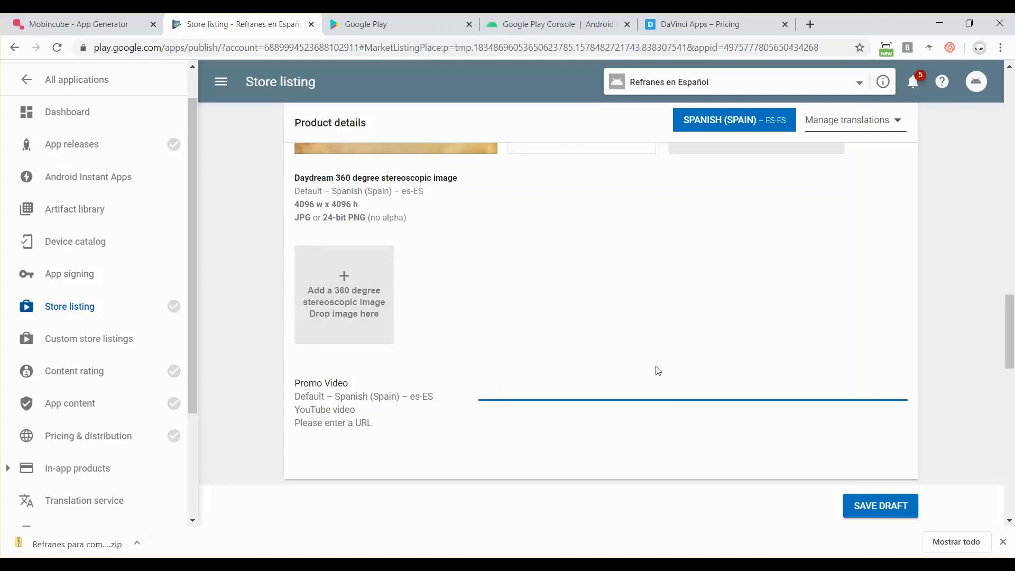
pyautogui.scroll(-2, 659, 371)
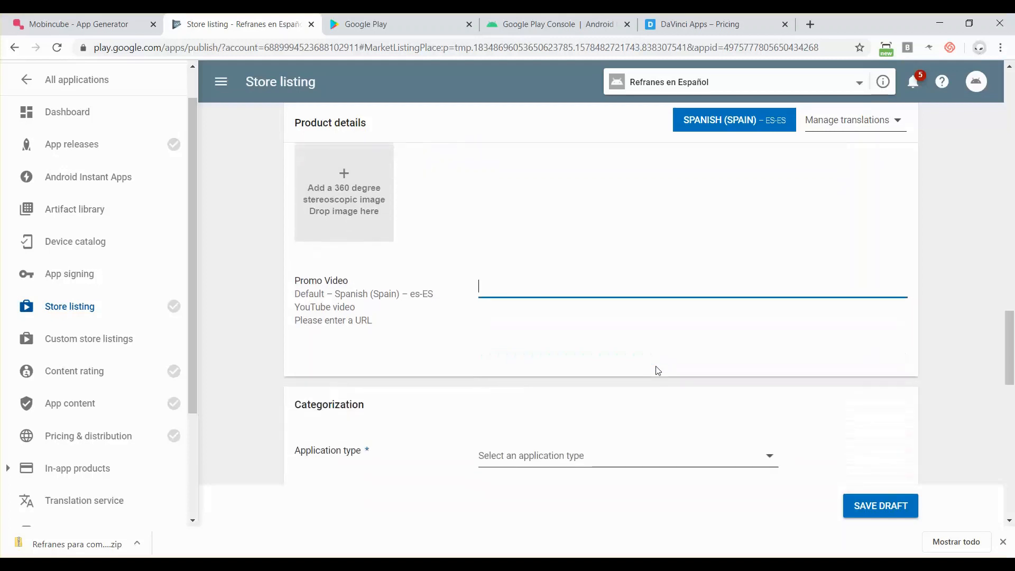
pyautogui.scroll(4, 658, 371)
pyautogui.scroll(3, 658, 370)
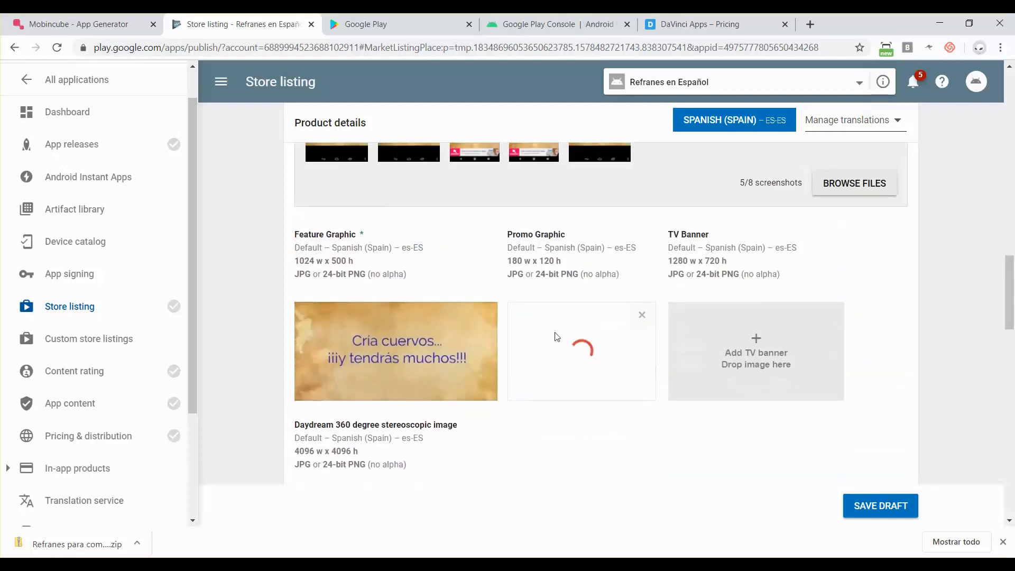
pyautogui.scroll(4, 544, 329)
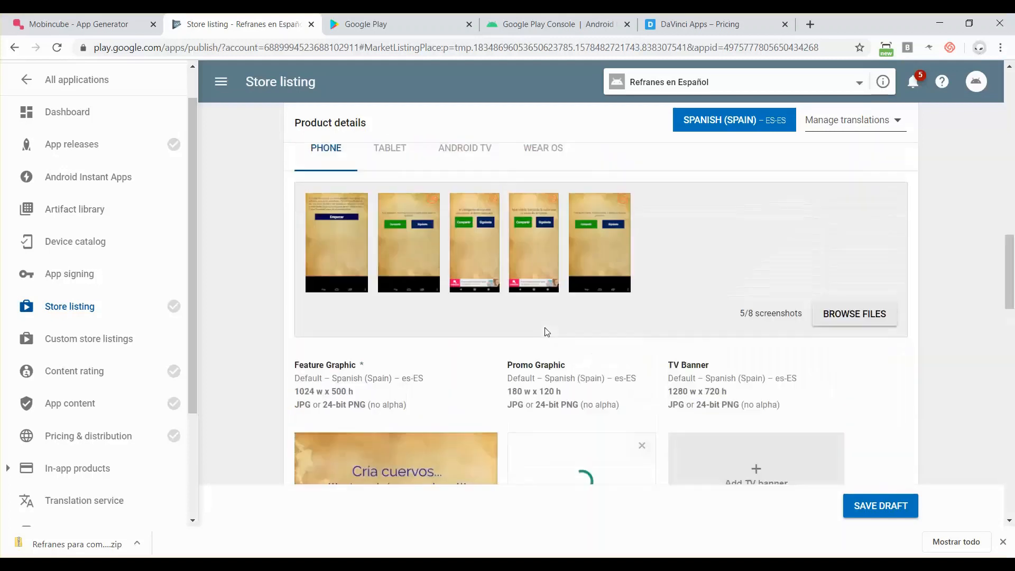
pyautogui.scroll(-10, 544, 329)
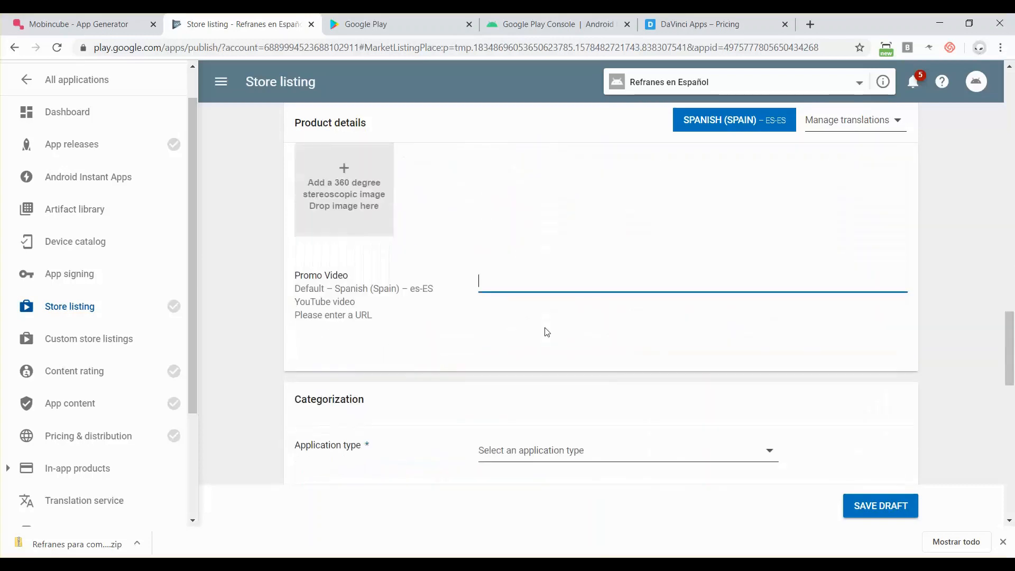
pyautogui.scroll(-2, 547, 332)
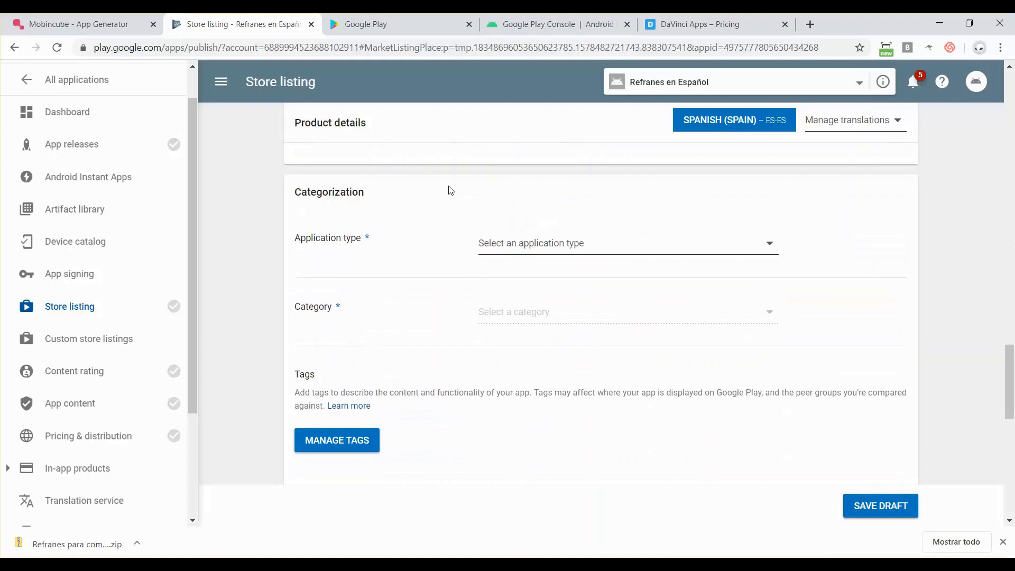
# - Set the application type to Applications and the category to Education
pyautogui.click(665, 245)
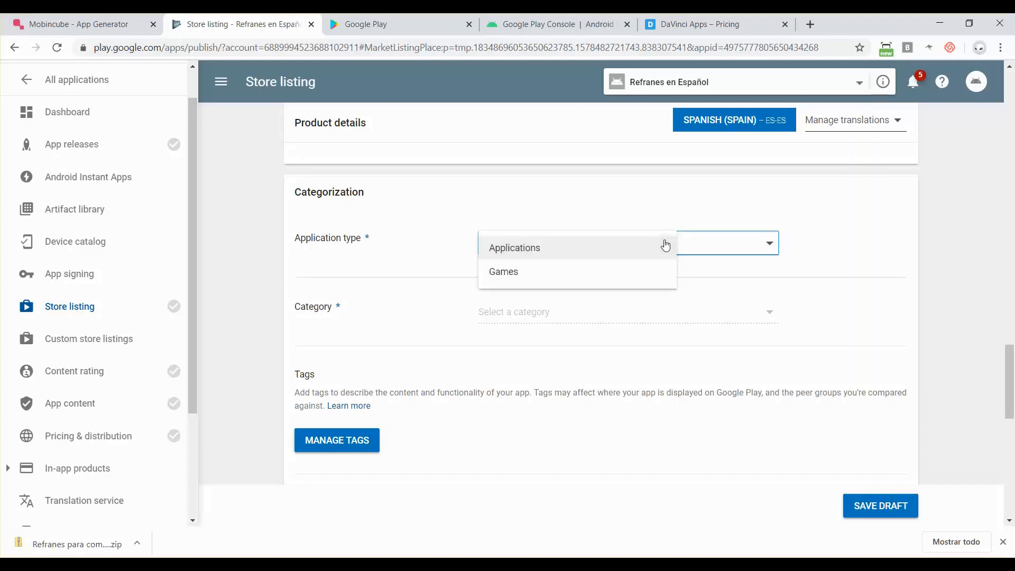
pyautogui.click(627, 253)
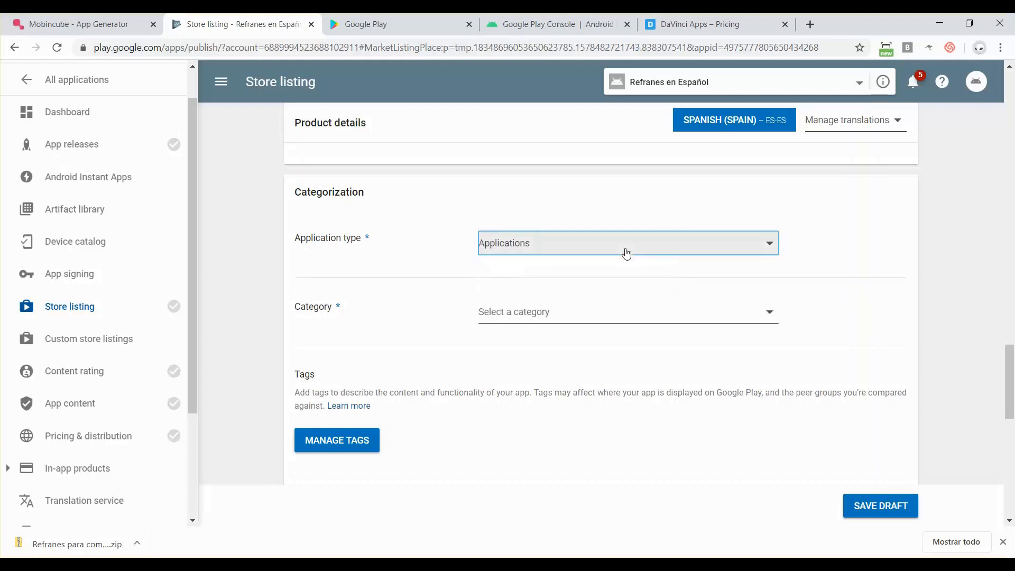
pyautogui.click(573, 313)
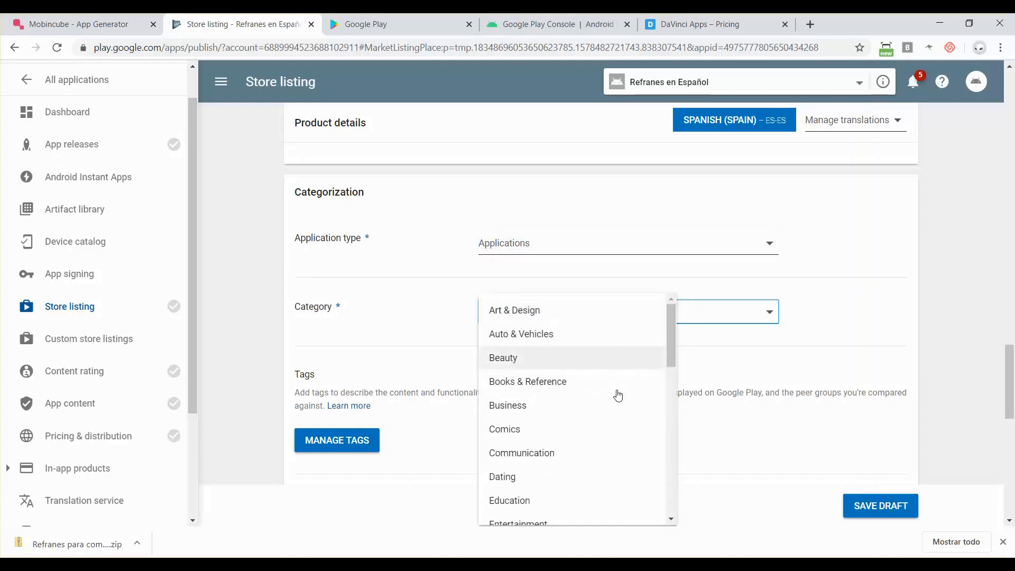
pyautogui.scroll(-2, 615, 402)
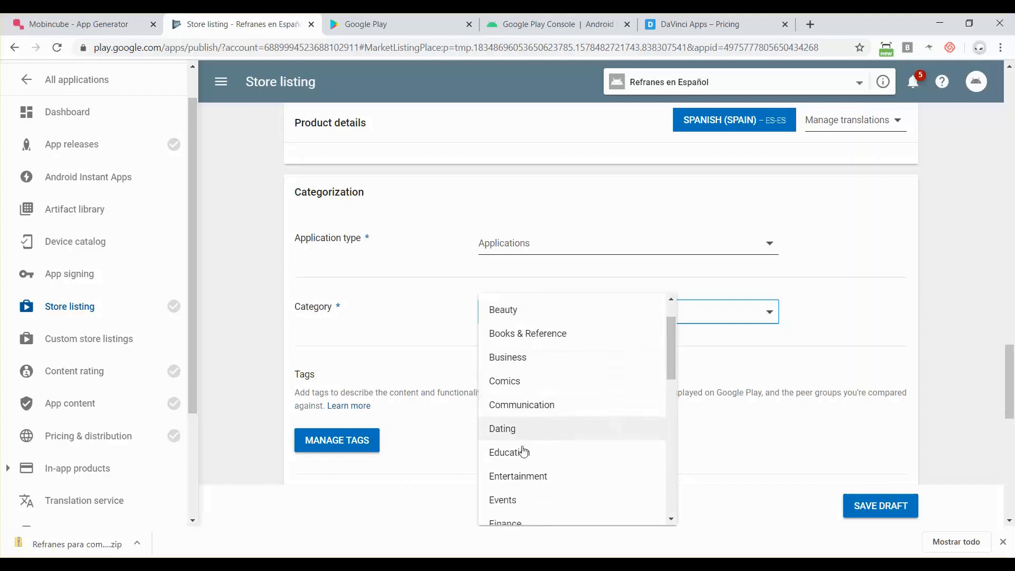
pyautogui.click(535, 452)
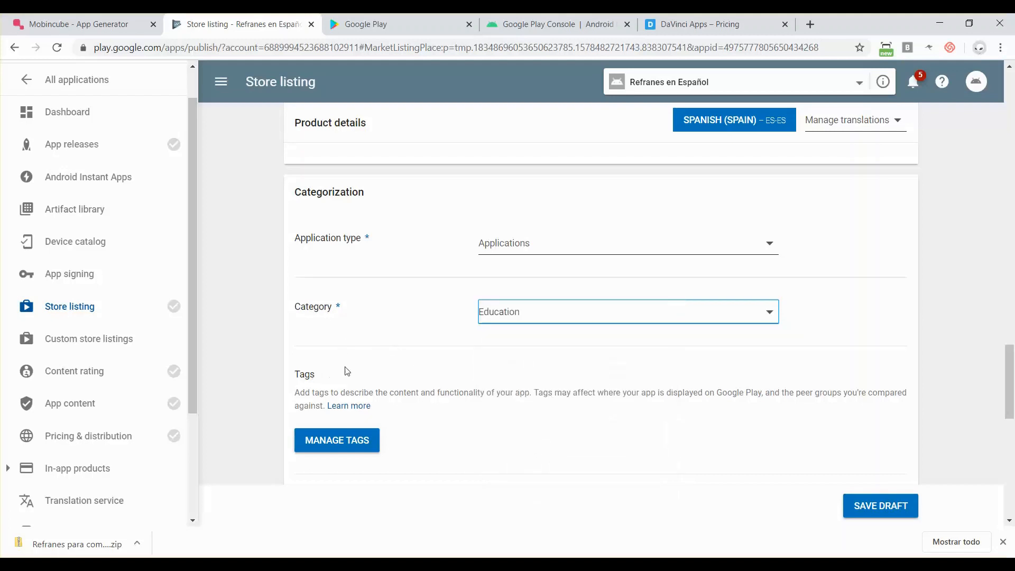
pyautogui.scroll(-1, 432, 444)
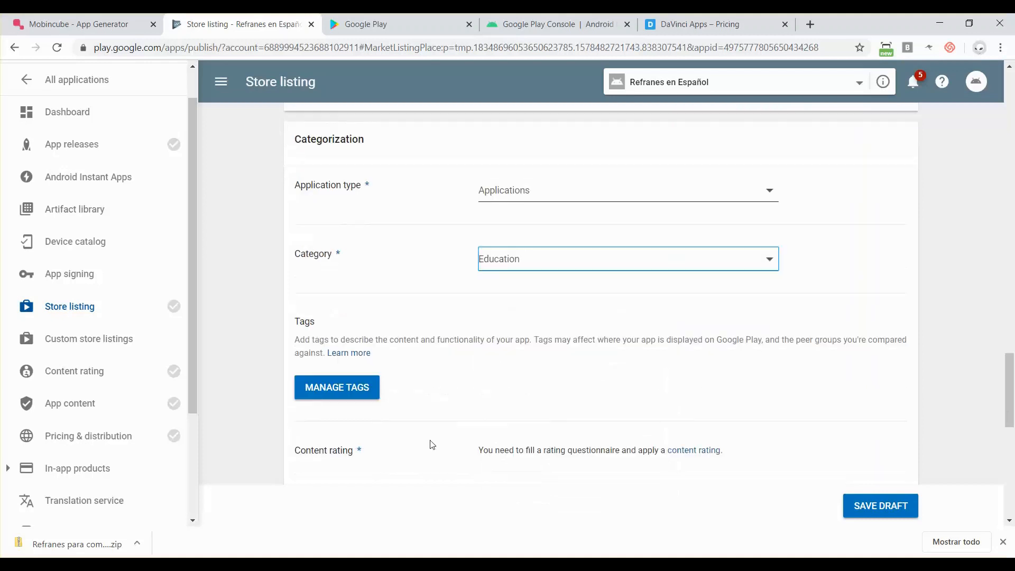
# - Try Manage tags, then choose Cancelar to stay on the store listing page
pyautogui.scroll(-2, 376, 365)
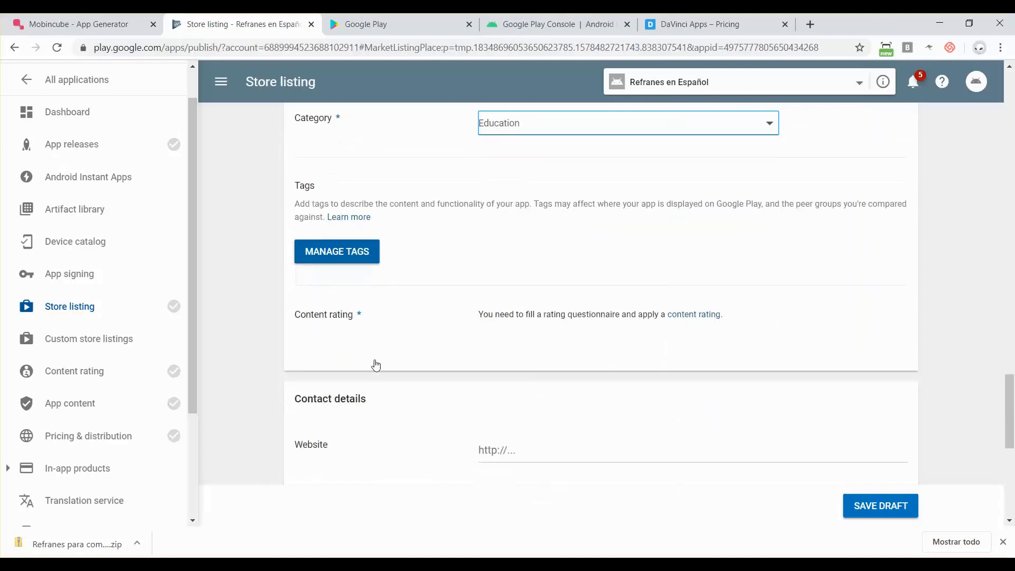
pyautogui.click(341, 256)
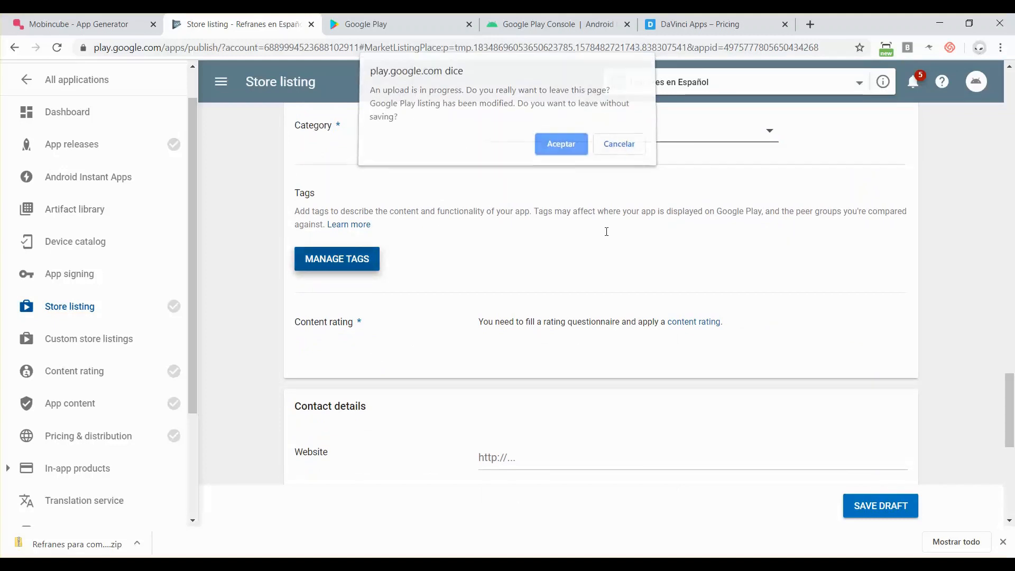
pyautogui.click(624, 159)
# - Remove the stalled promo graphic and drag promo.png into the Promo Graphic slot again
pyautogui.scroll(12, 605, 234)
pyautogui.moveTo(566, 351)
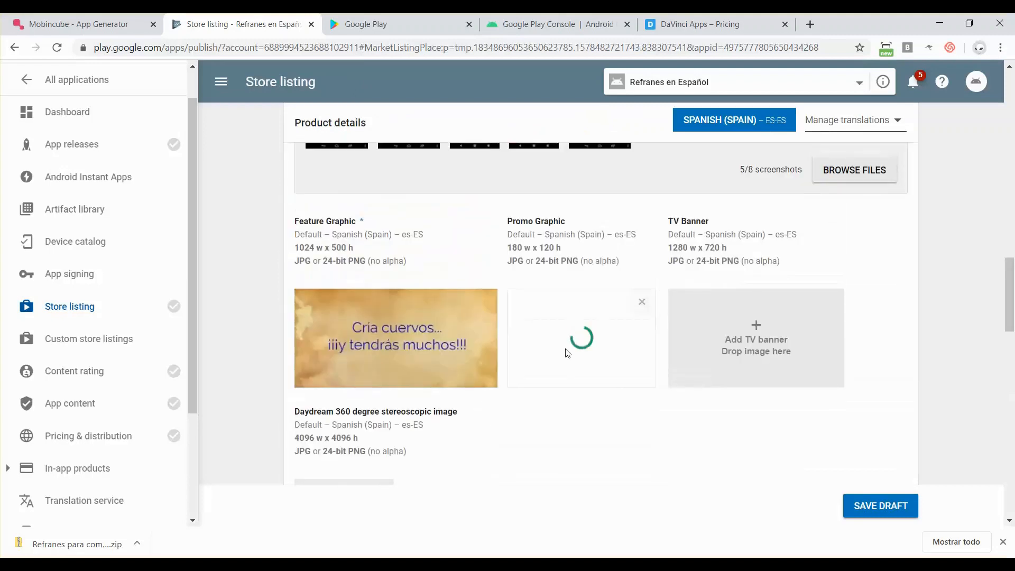
pyautogui.click(642, 304)
pyautogui.hotkey('alt', 'Tab')
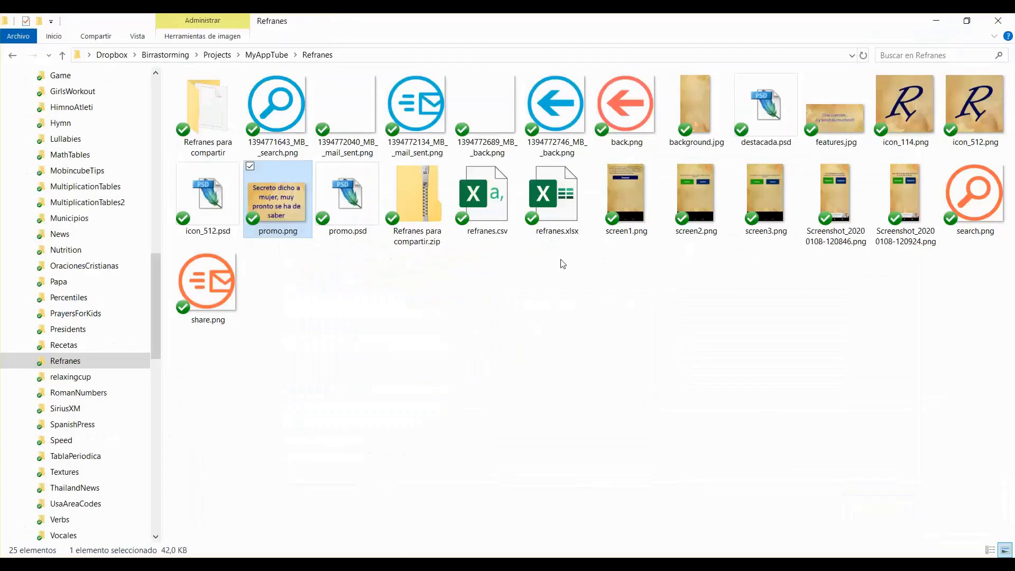
pyautogui.moveTo(287, 199); pyautogui.dragTo(539, 349)
pyautogui.hotkey('alt', 'Tab')
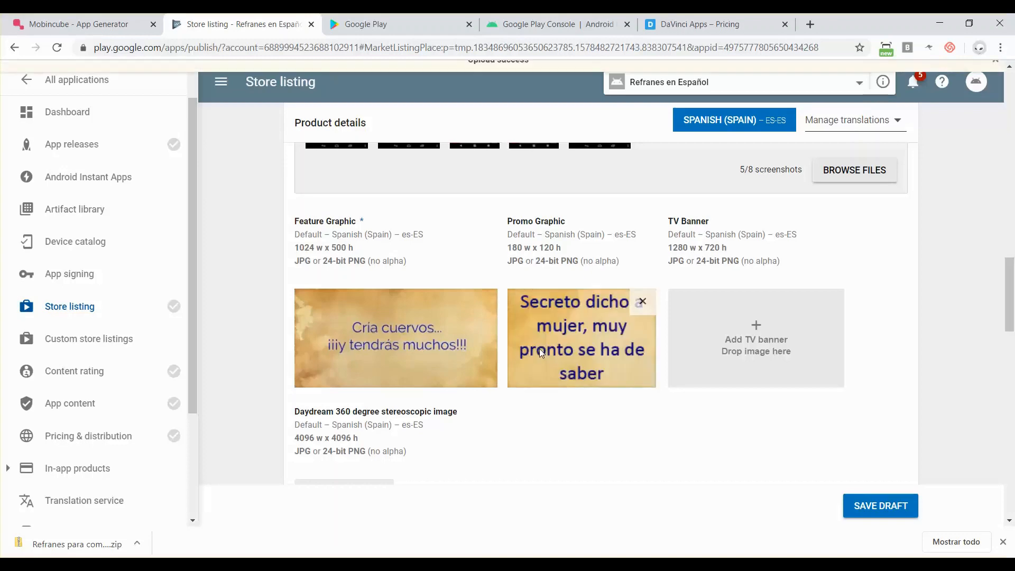
pyautogui.scroll(8, 505, 251)
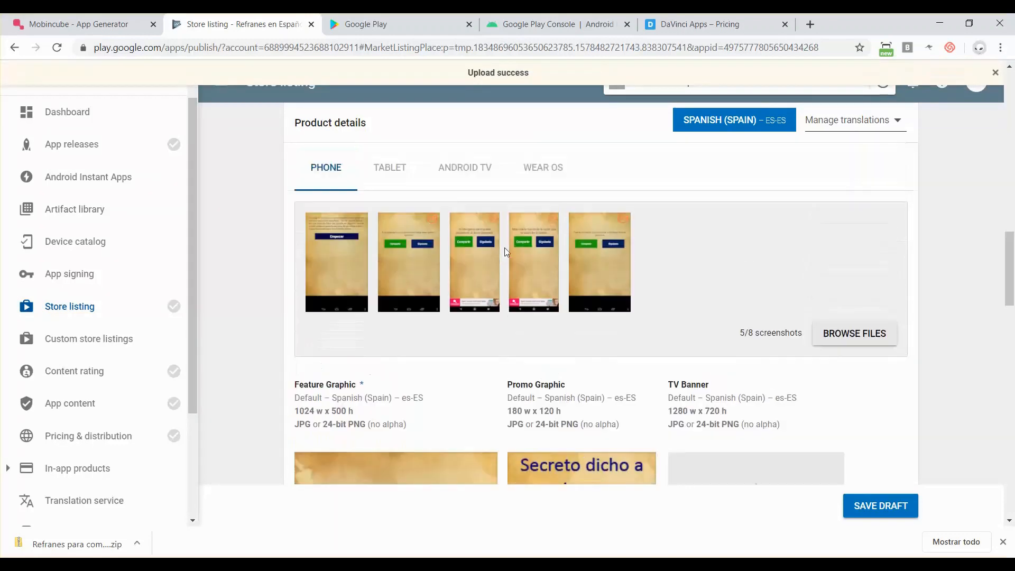
pyautogui.scroll(-10, 505, 251)
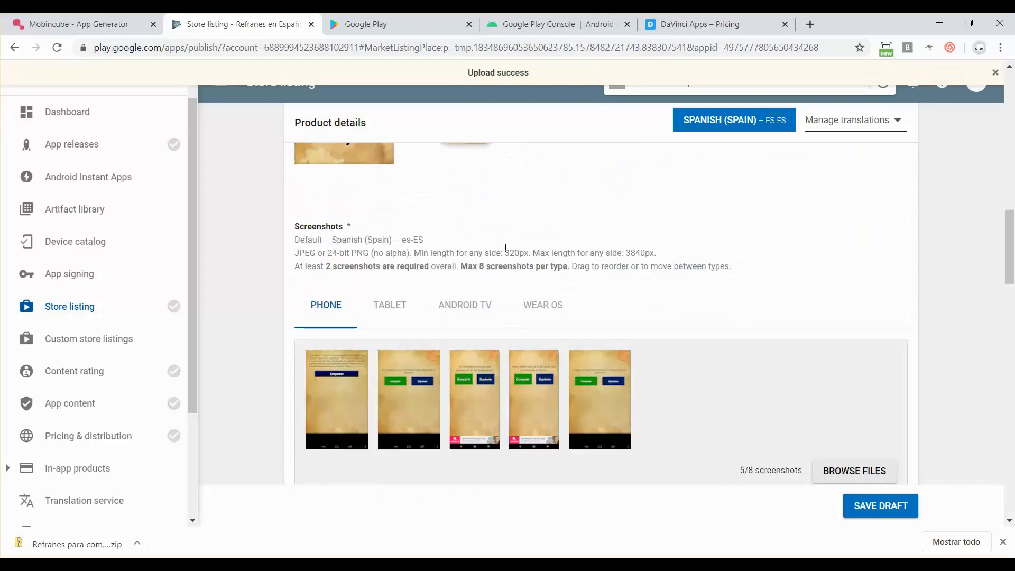
pyautogui.scroll(-6, 507, 252)
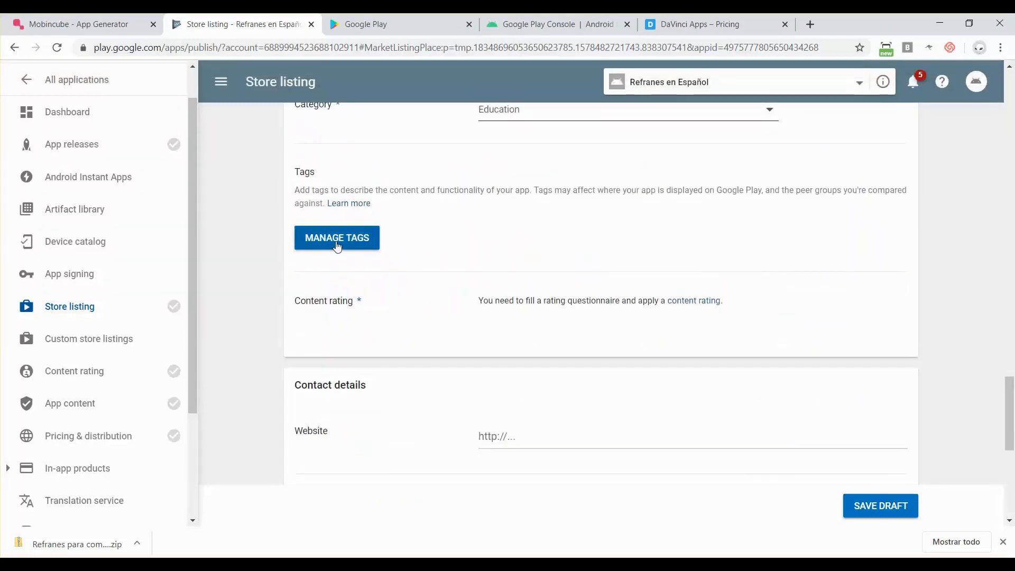
pyautogui.scroll(-1, 576, 255)
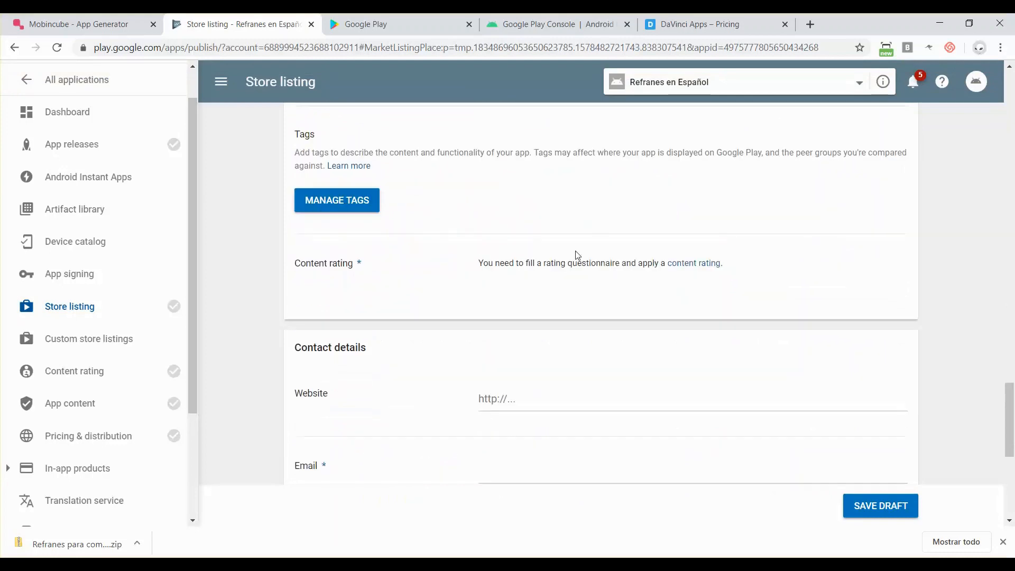
pyautogui.scroll(-3, 578, 255)
pyautogui.scroll(12, 577, 255)
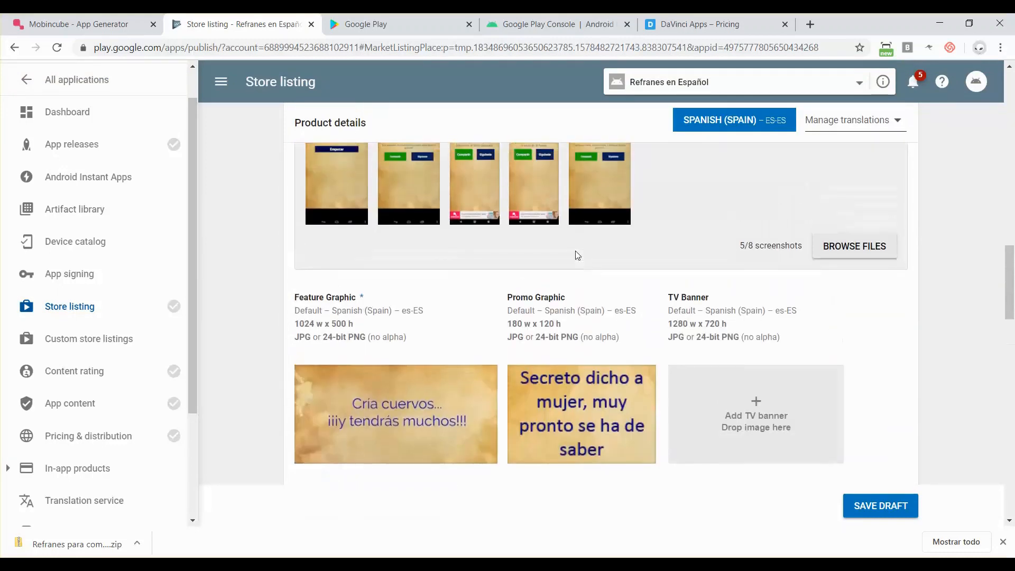
pyautogui.scroll(10, 577, 255)
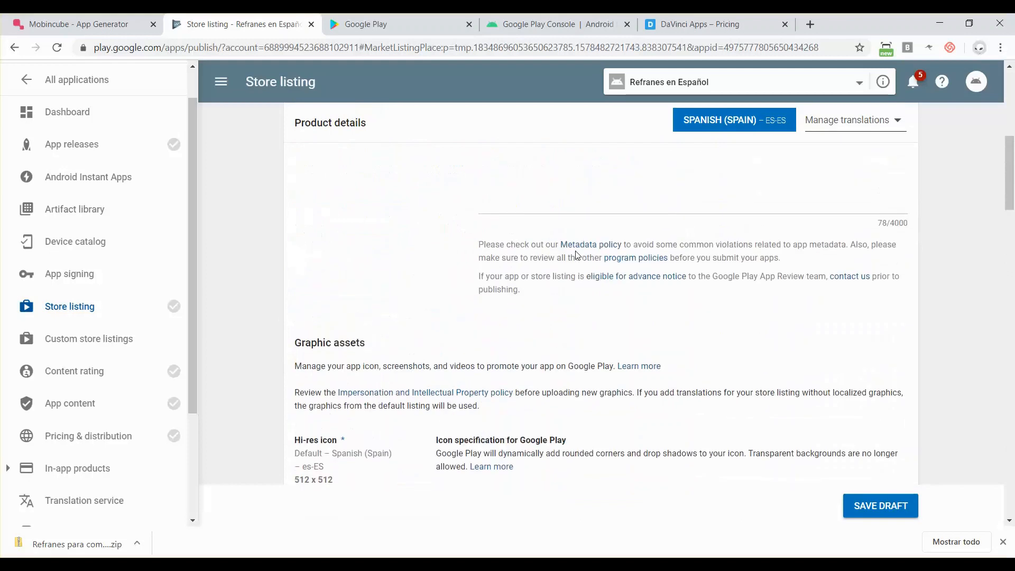
pyautogui.scroll(8, 577, 255)
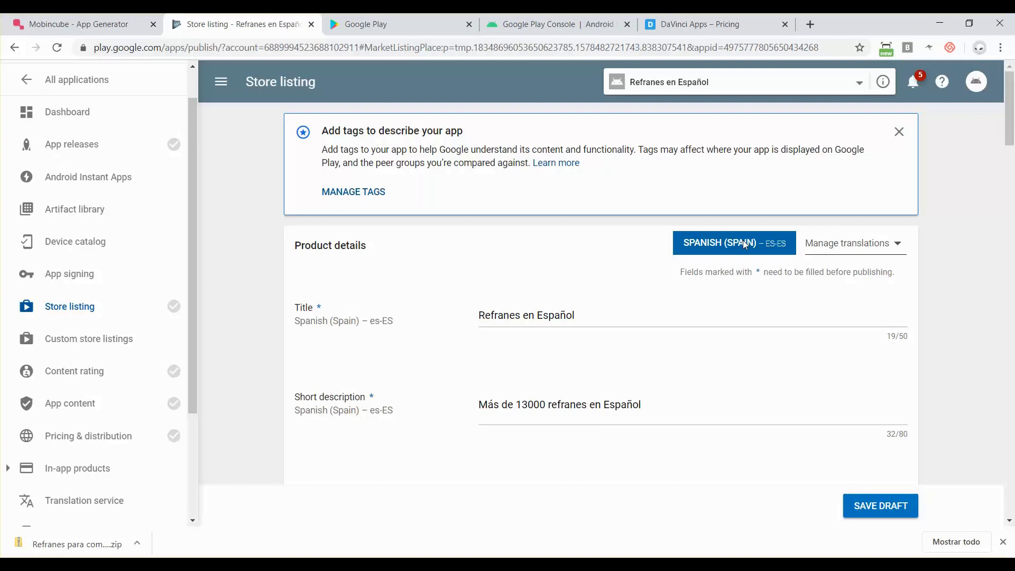
# - Add your own English (United States) – en-US translation to the store listing
pyautogui.click(865, 250)
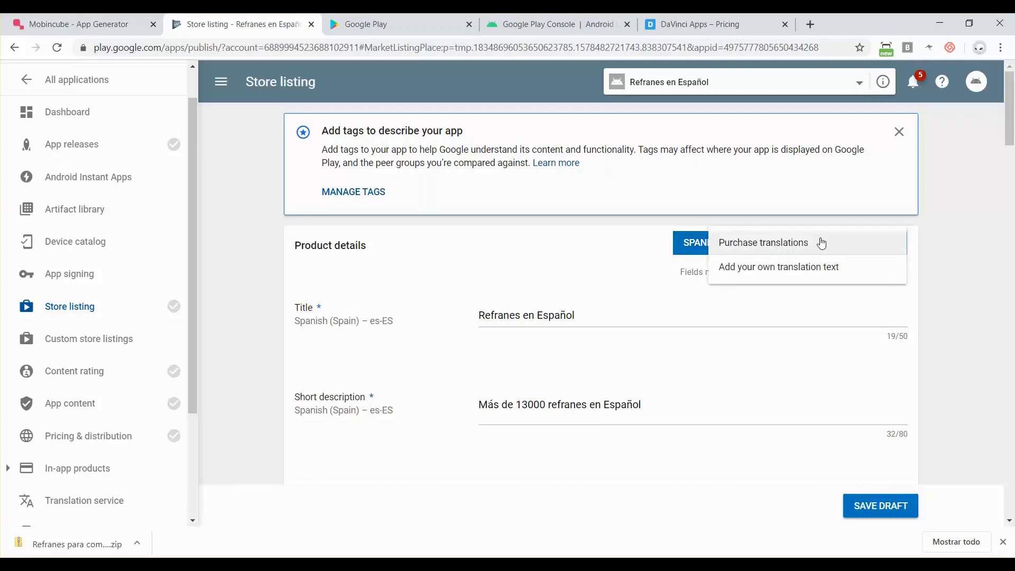
pyautogui.click(773, 268)
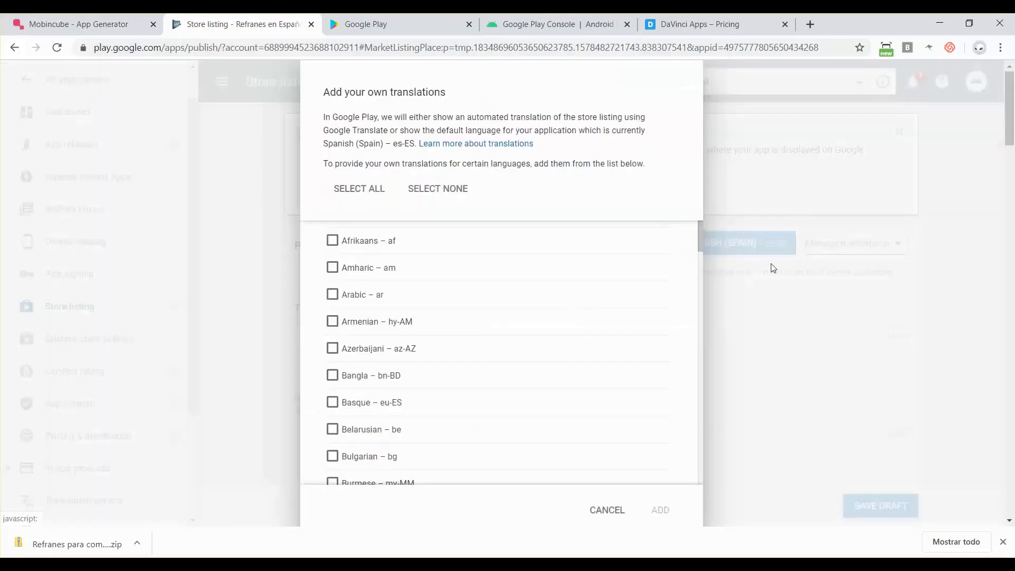
pyautogui.scroll(-8, 365, 326)
pyautogui.scroll(3, 365, 327)
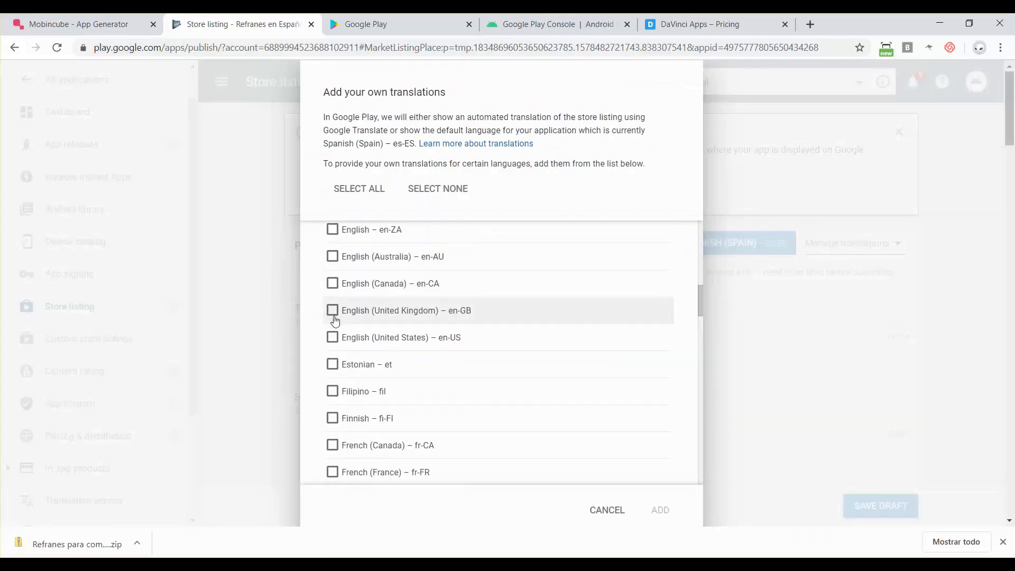
pyautogui.click(333, 338)
pyautogui.click(660, 510)
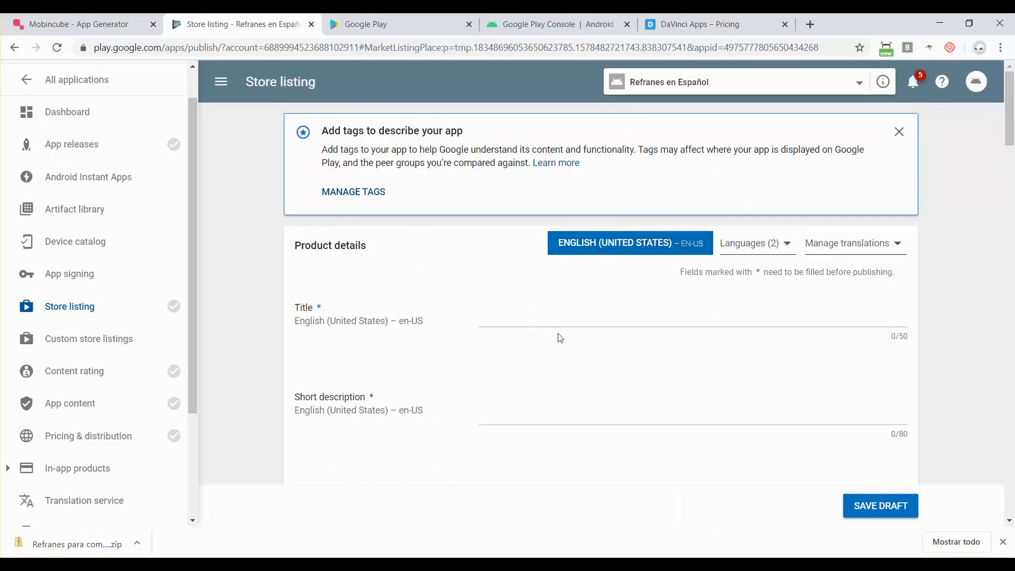
# - Switch the listing language to English (United States) and select its blank title field
pyautogui.click(767, 242)
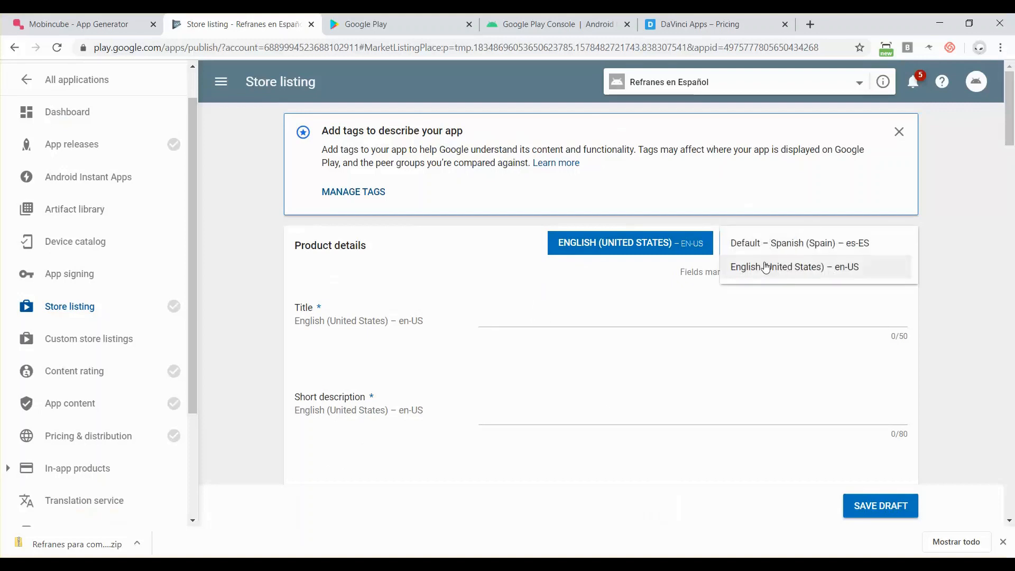
pyautogui.click(764, 249)
pyautogui.click(757, 249)
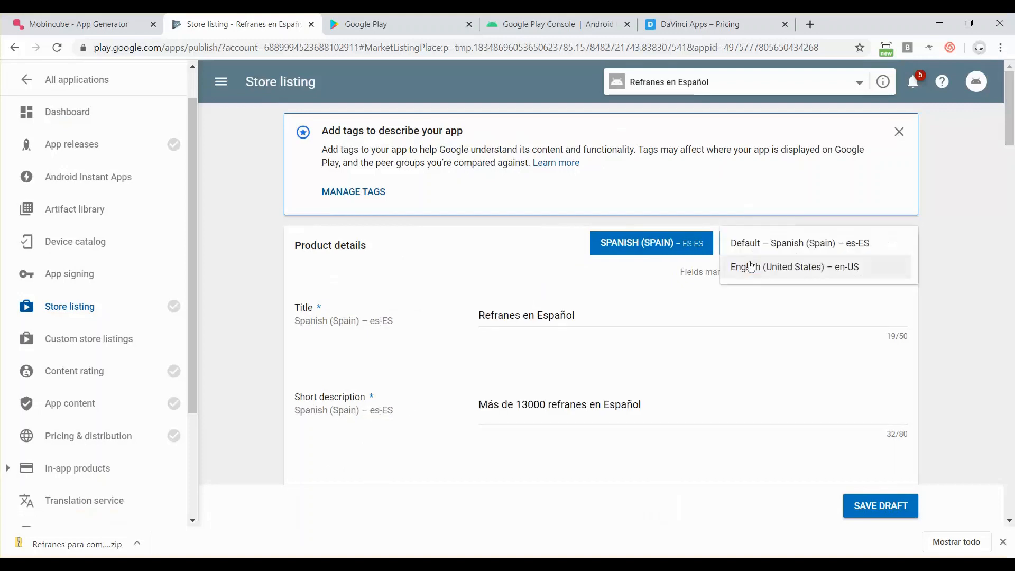
pyautogui.click(743, 265)
pyautogui.click(496, 315)
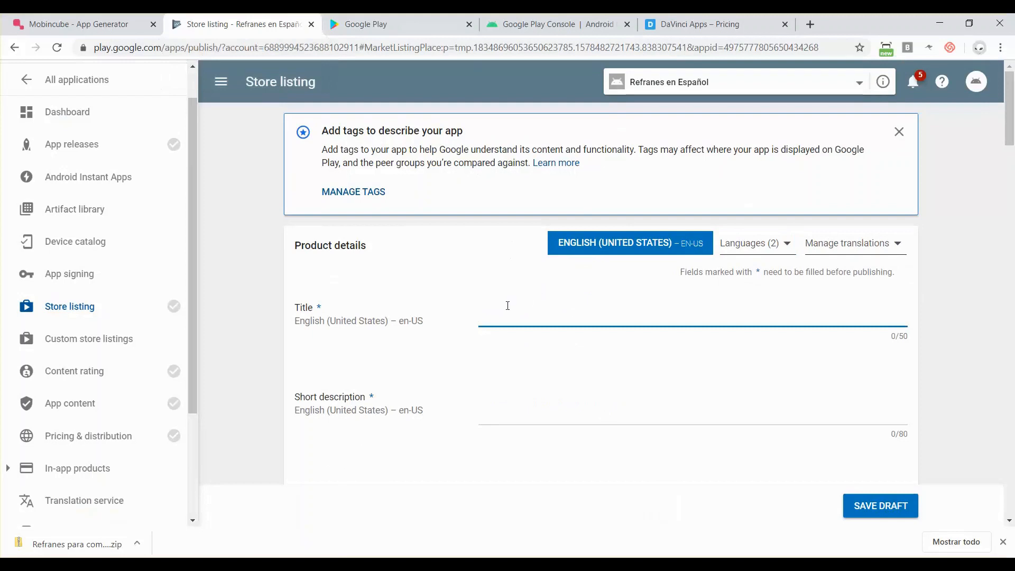
# - Enter title 'Spanish proverbs', short description 'Learn spanish with this proverbs', and a full description about proverbs
pyautogui.write('Spanish proverbs')
pyautogui.click(515, 404)
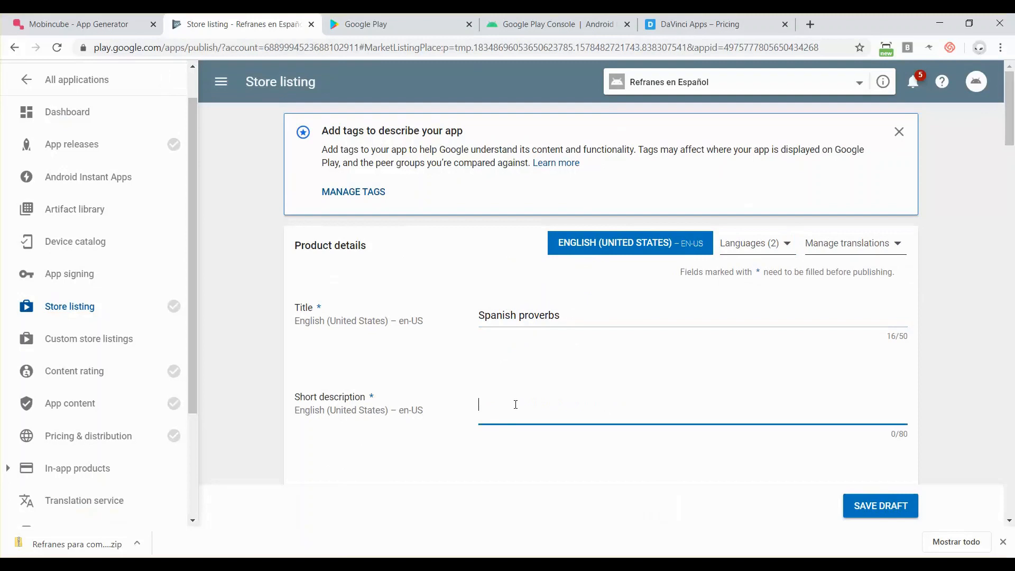
pyautogui.write('Learn ')
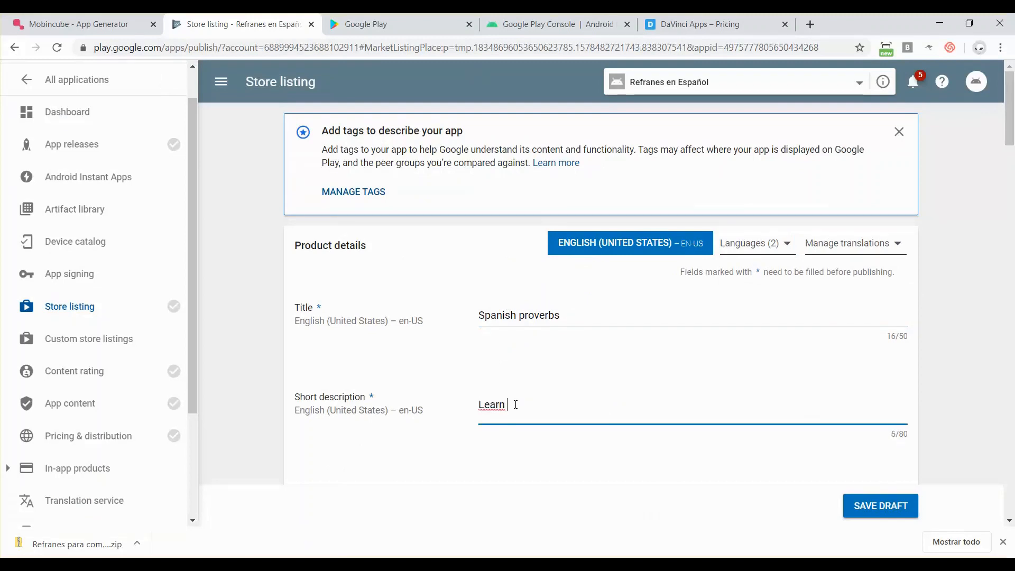
pyautogui.write('spanish with t')
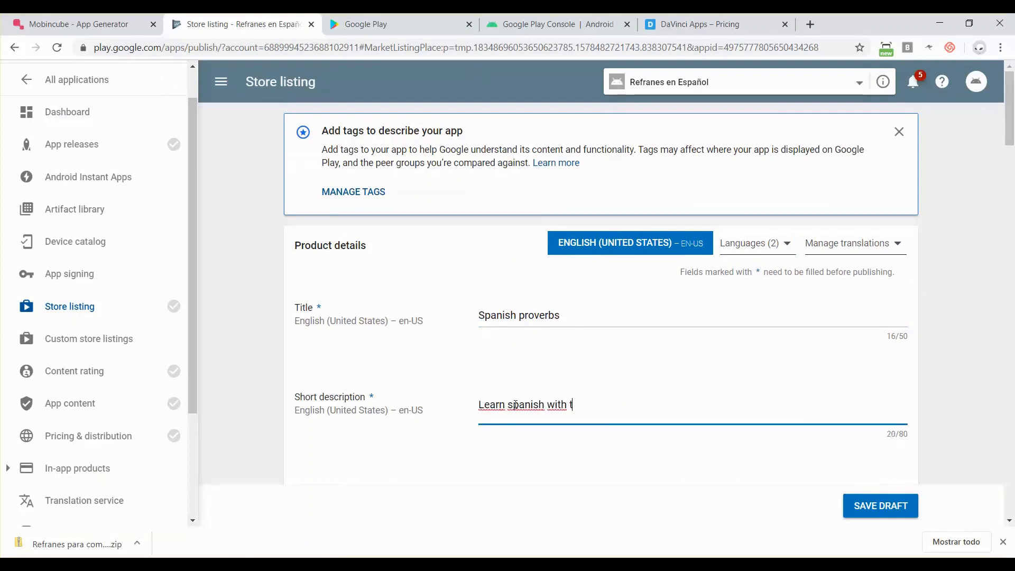
pyautogui.write('his prover')
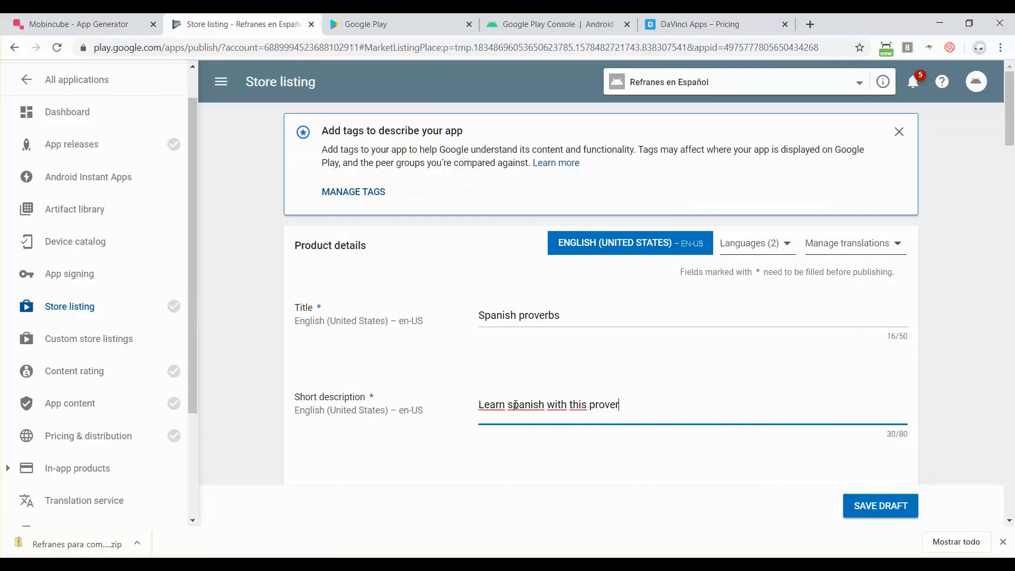
pyautogui.write('bs')
pyautogui.scroll(-3, 621, 419)
pyautogui.click(566, 387)
pyautogui.write('A ')
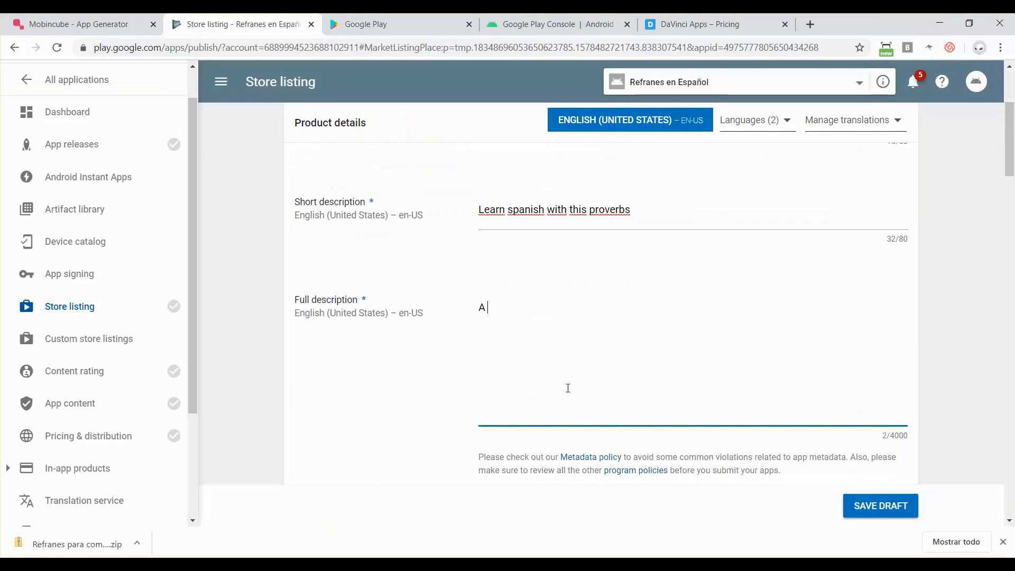
pyautogui.write('great way to le')
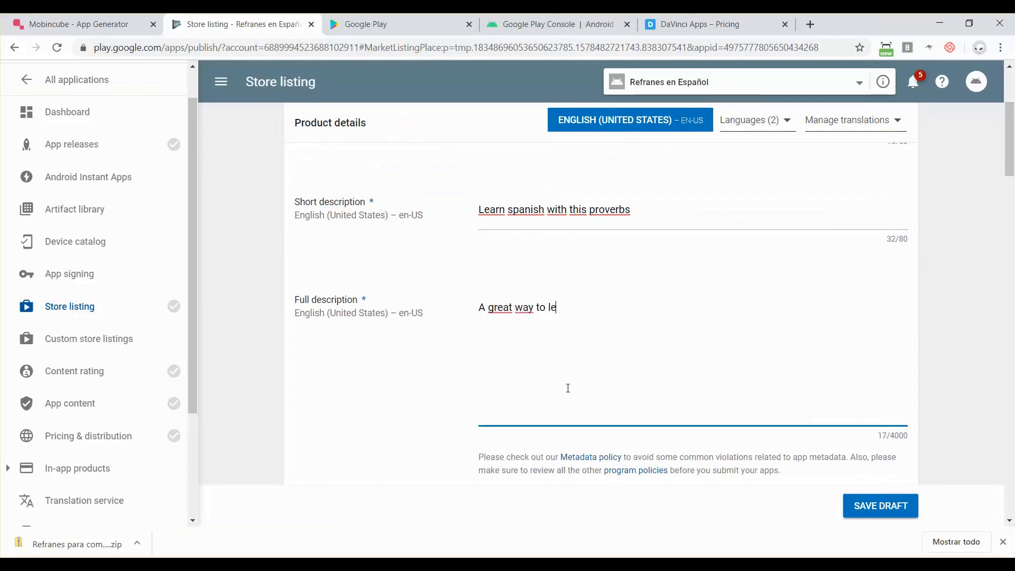
pyautogui.write('arn spanish is by learning ')
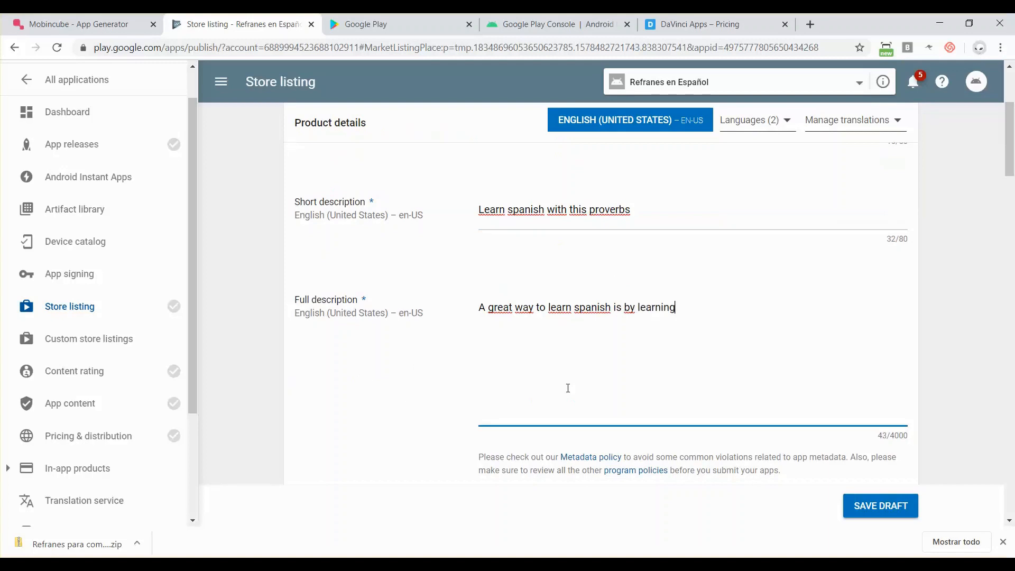
pyautogui.write('some of the most popular ')
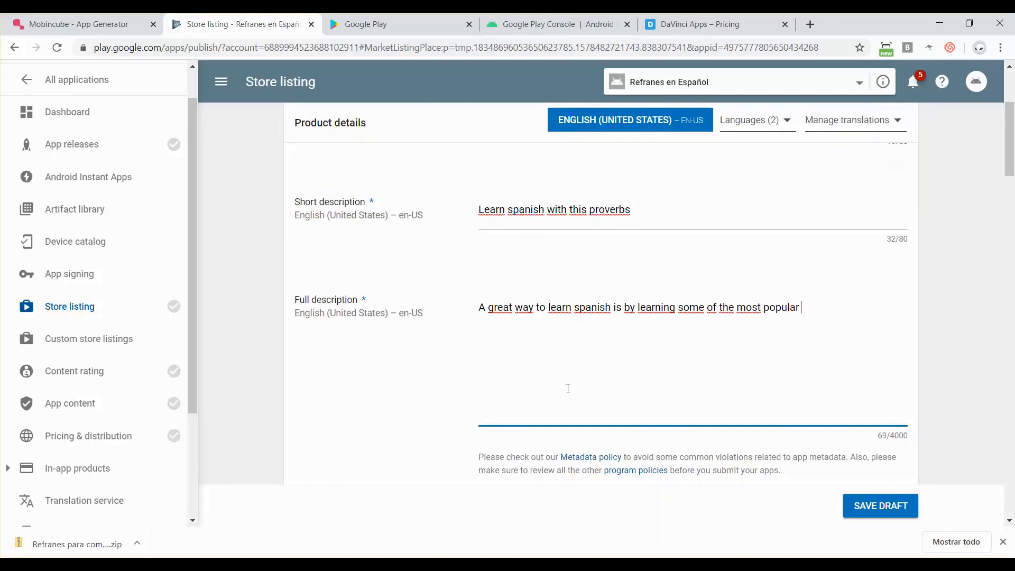
pyautogui.write('proverbs in Spanish.')
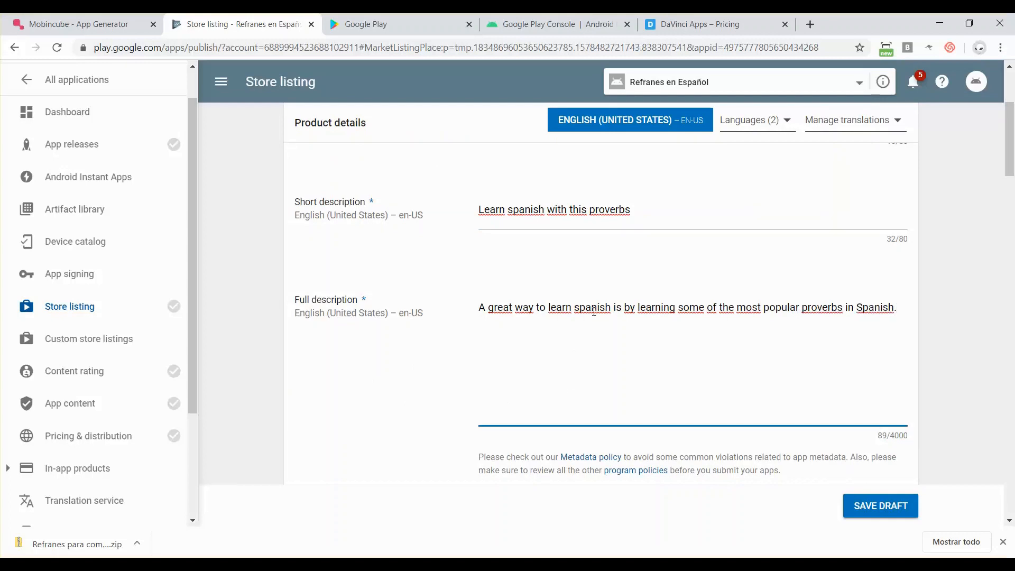
# - Capitalise 'Spanish' in both the full and short descriptions
pyautogui.press('BackSpace')
pyautogui.write('S')
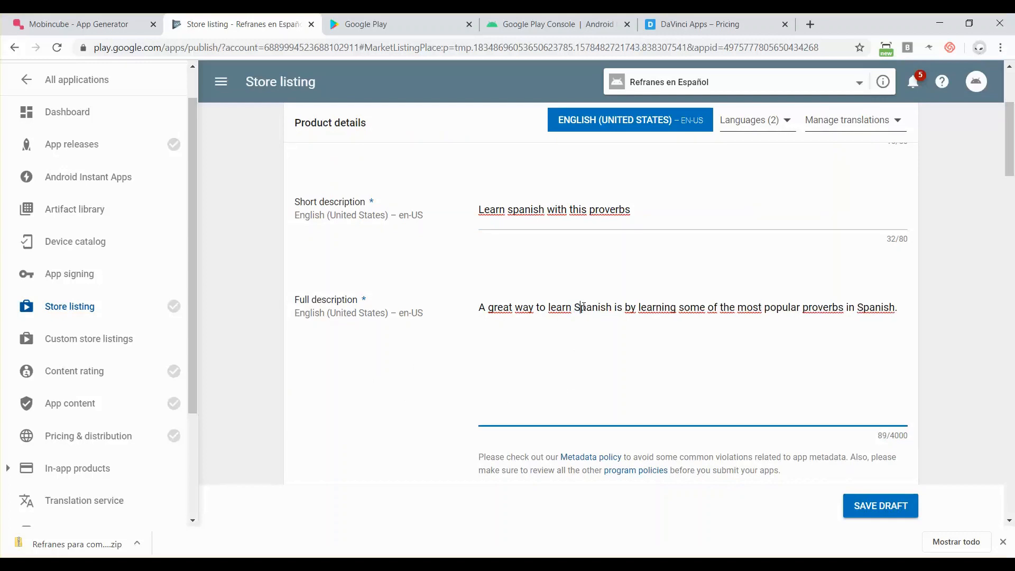
pyautogui.click(513, 212)
pyautogui.press('BackSpace')
pyautogui.write('S')
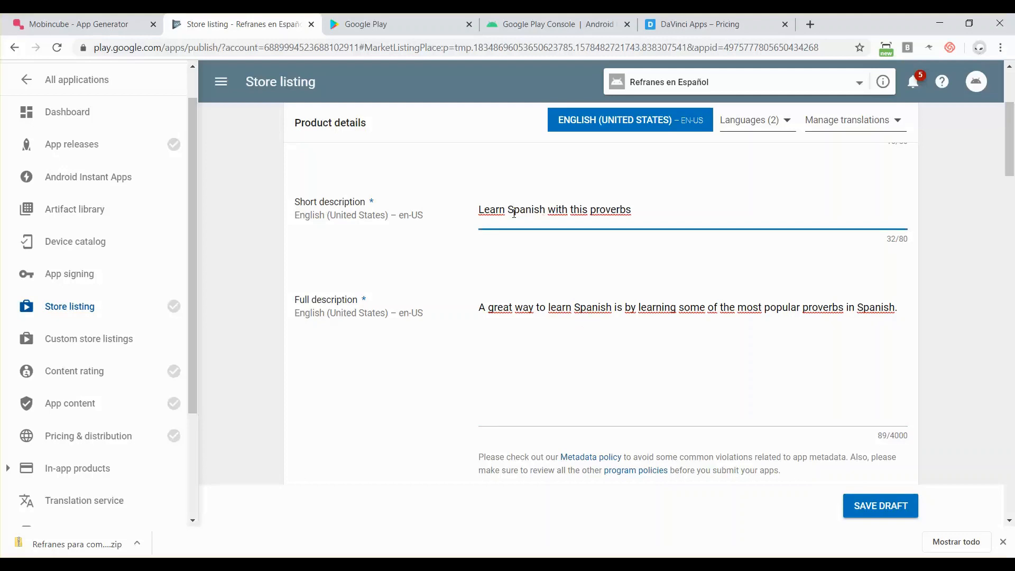
pyautogui.scroll(-4, 514, 213)
# - Scroll past the English listing's inherited icon, screenshots and promo graphic down to Contact details
pyautogui.scroll(3, 515, 212)
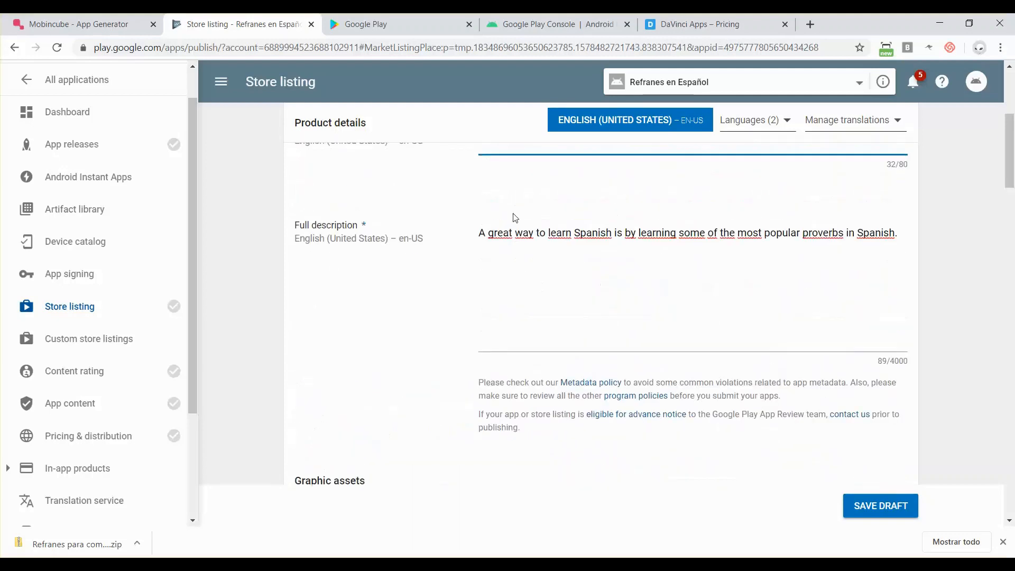
pyautogui.scroll(-6, 516, 217)
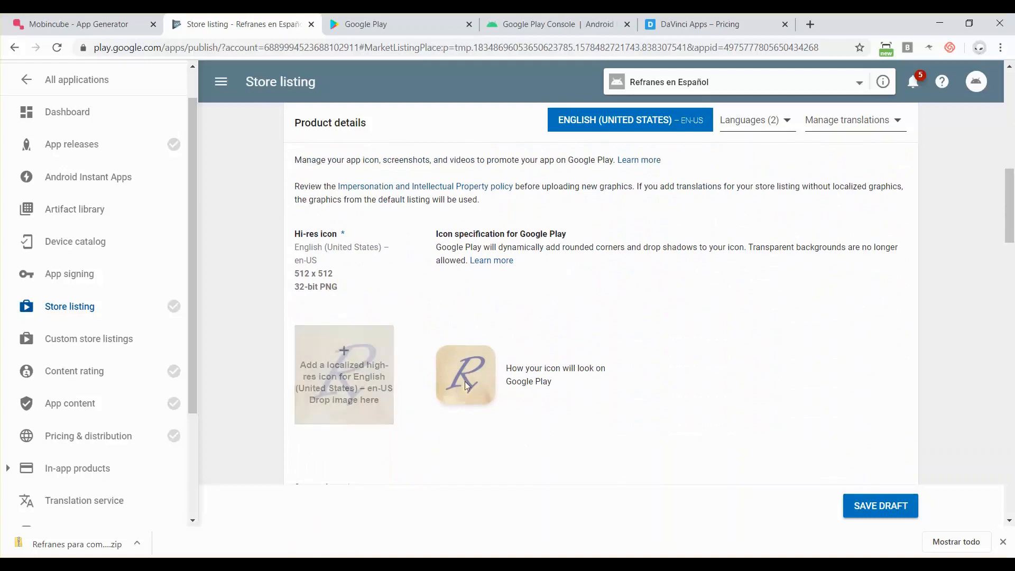
pyautogui.scroll(-5, 442, 366)
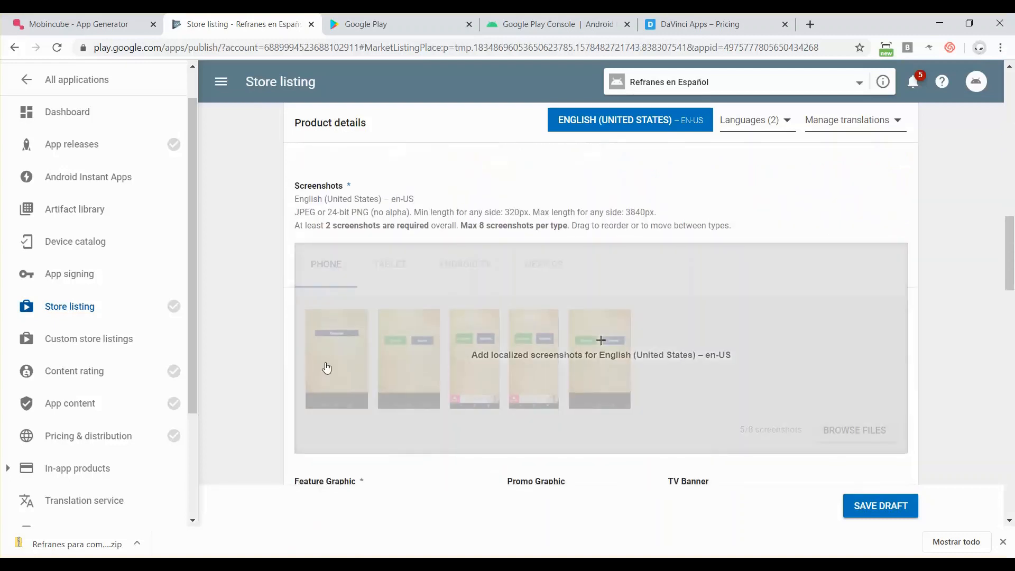
pyautogui.scroll(2, 437, 379)
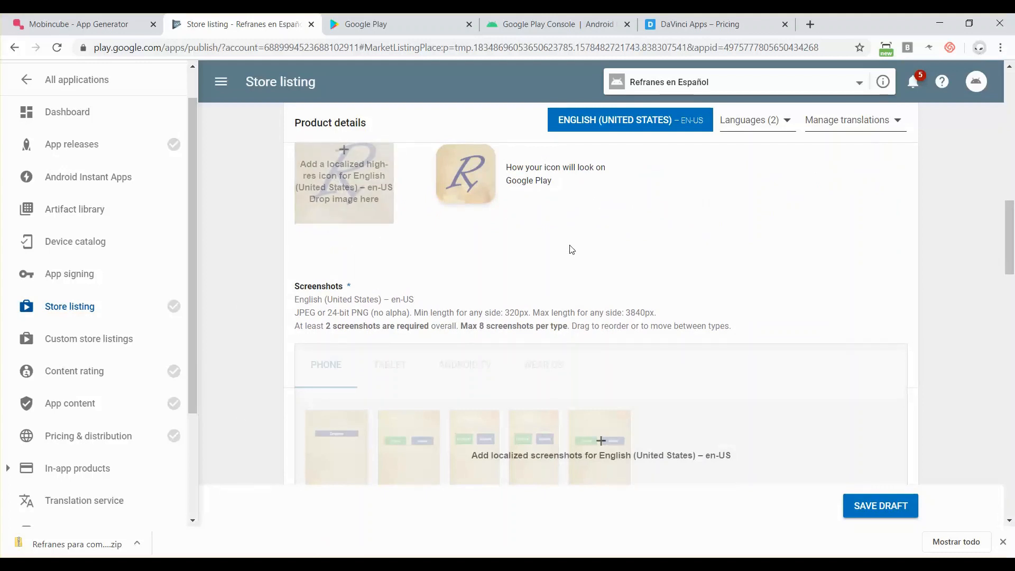
pyautogui.scroll(-1, 572, 249)
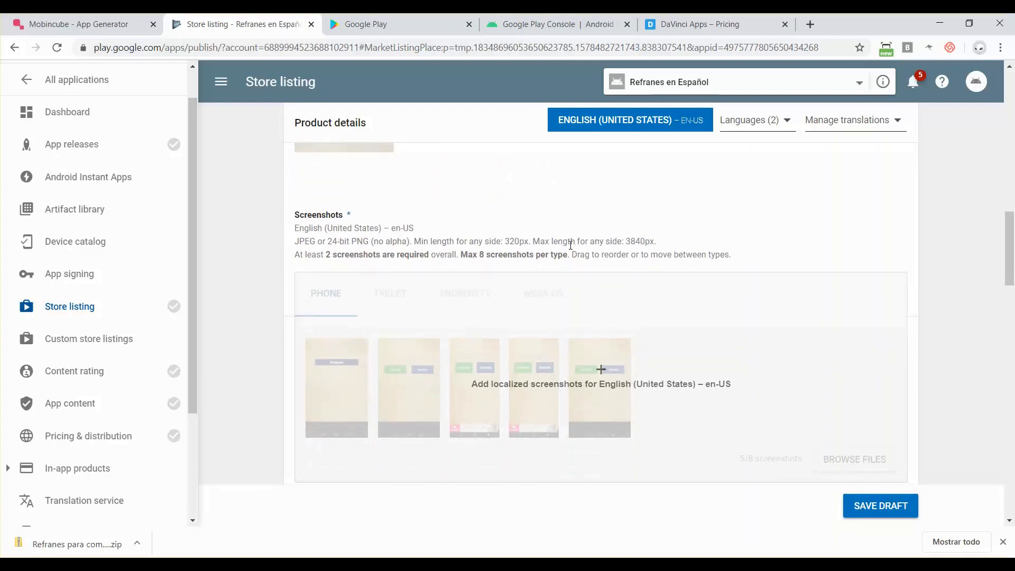
pyautogui.scroll(-2, 571, 245)
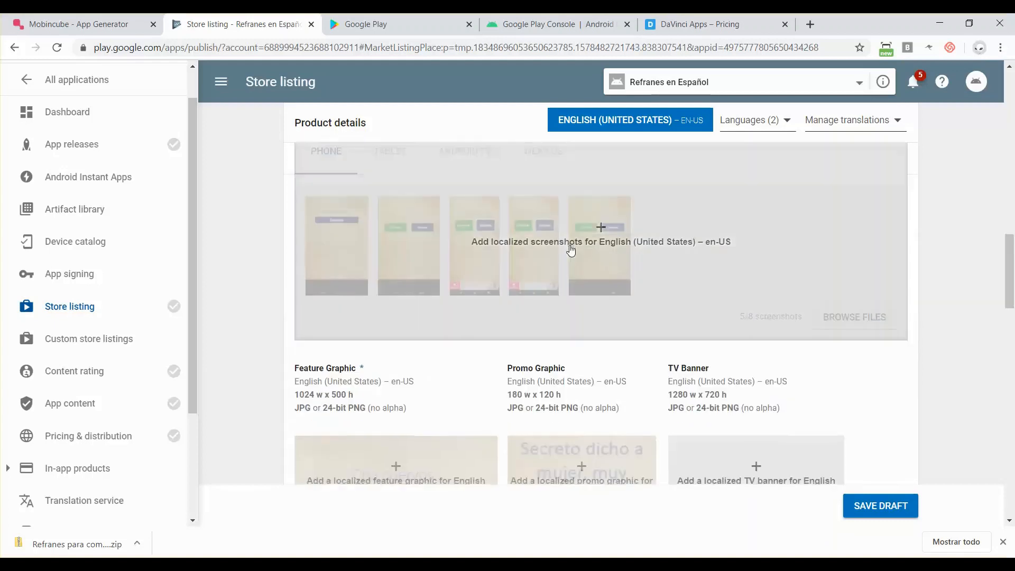
pyautogui.scroll(-1, 571, 250)
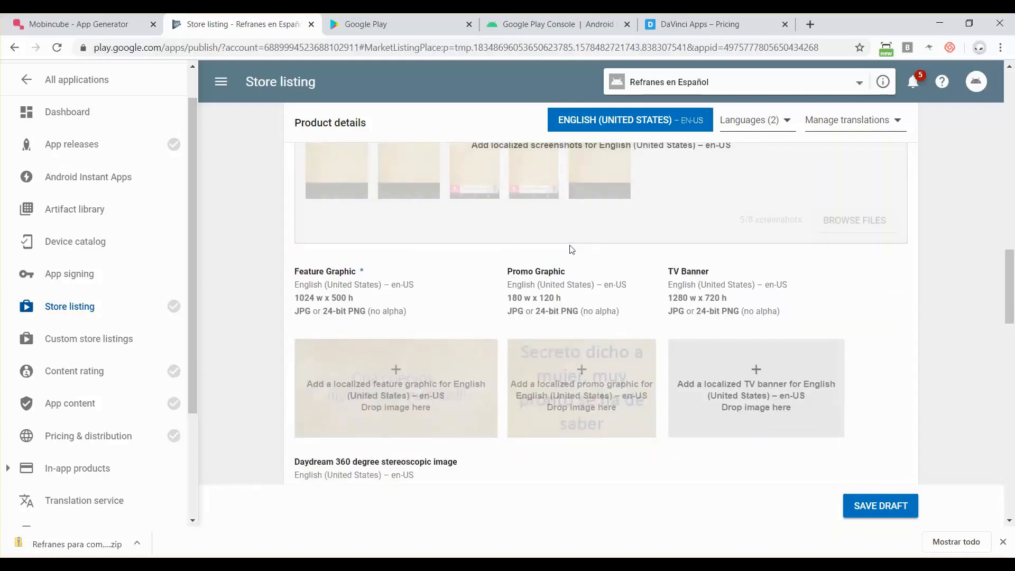
pyautogui.scroll(-7, 571, 249)
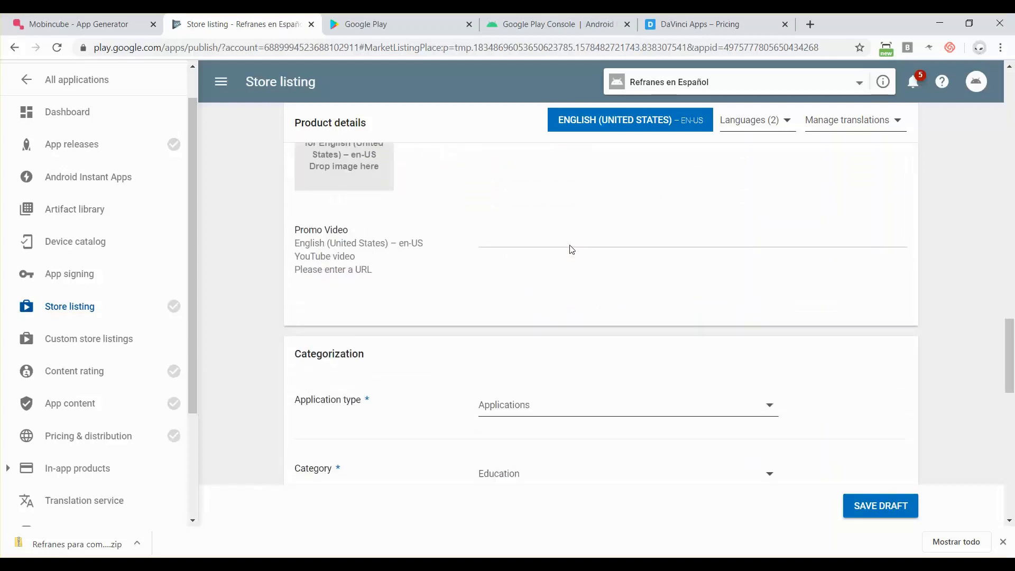
pyautogui.scroll(-7, 662, 209)
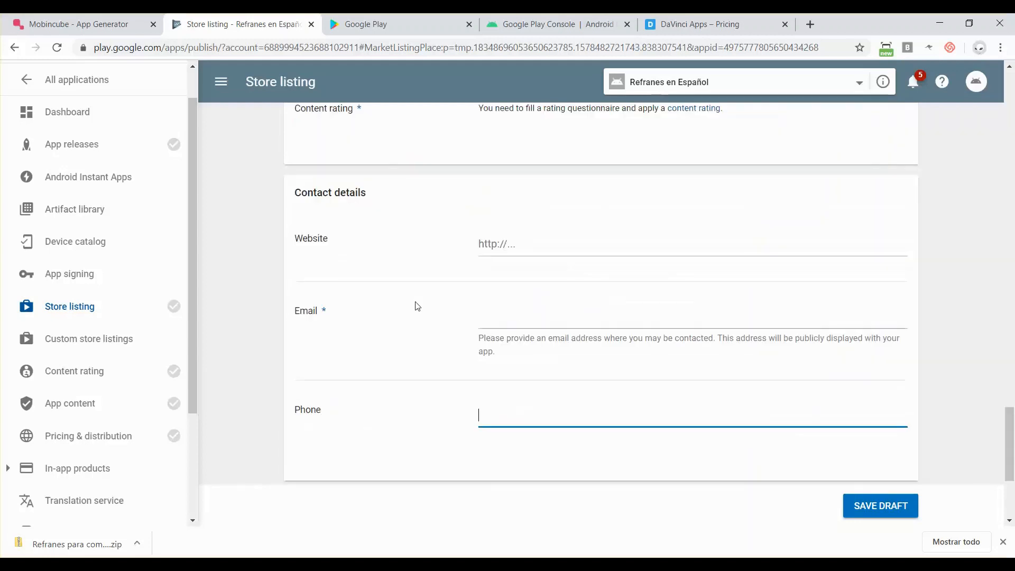
# - Enter the contact e-mail address in the listing's Email field
pyautogui.click(523, 324)
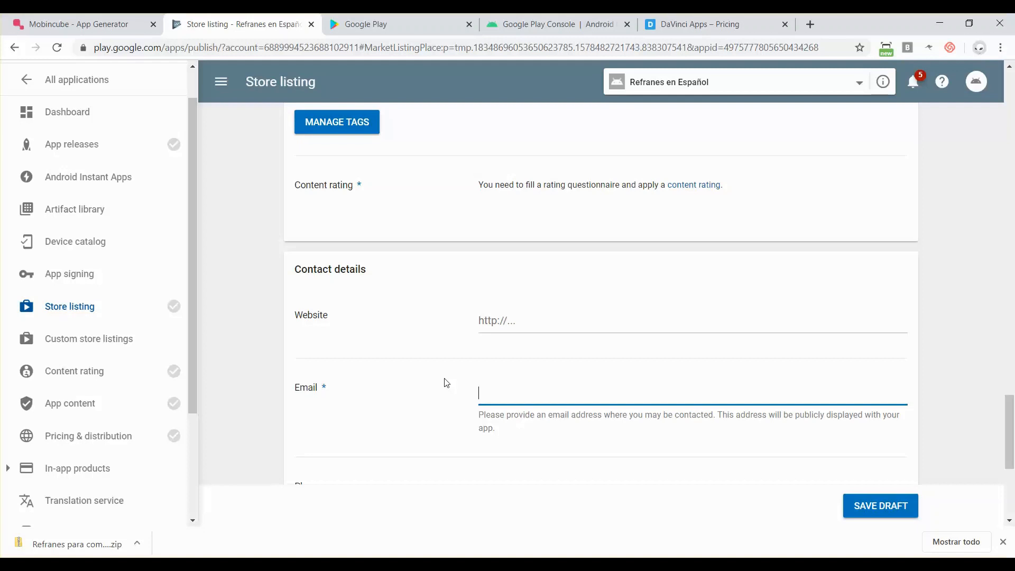
pyautogui.write('miemail@miser')
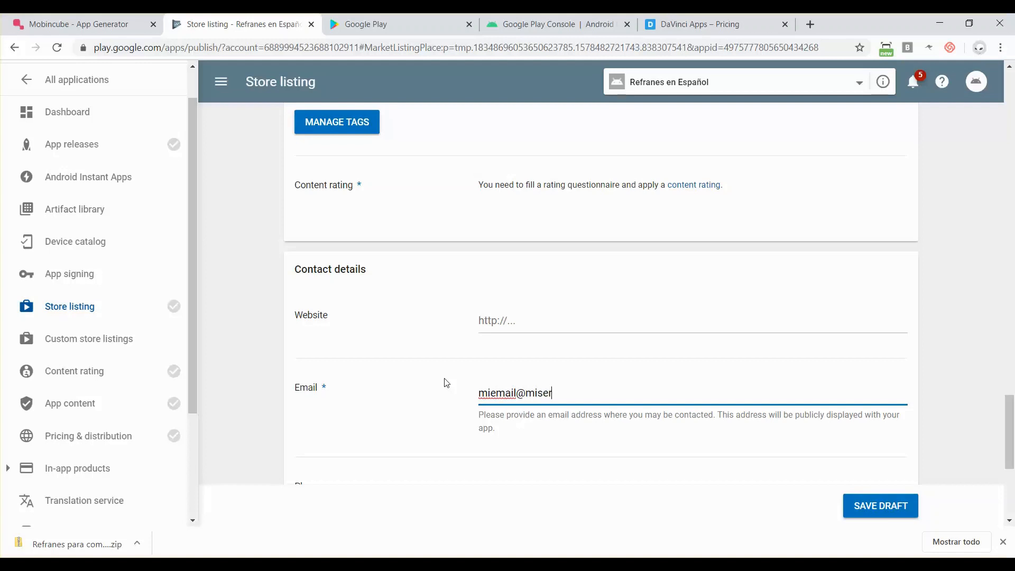
pyautogui.write('vidor.com')
pyautogui.scroll(-4, 447, 382)
pyautogui.scroll(-2, 447, 383)
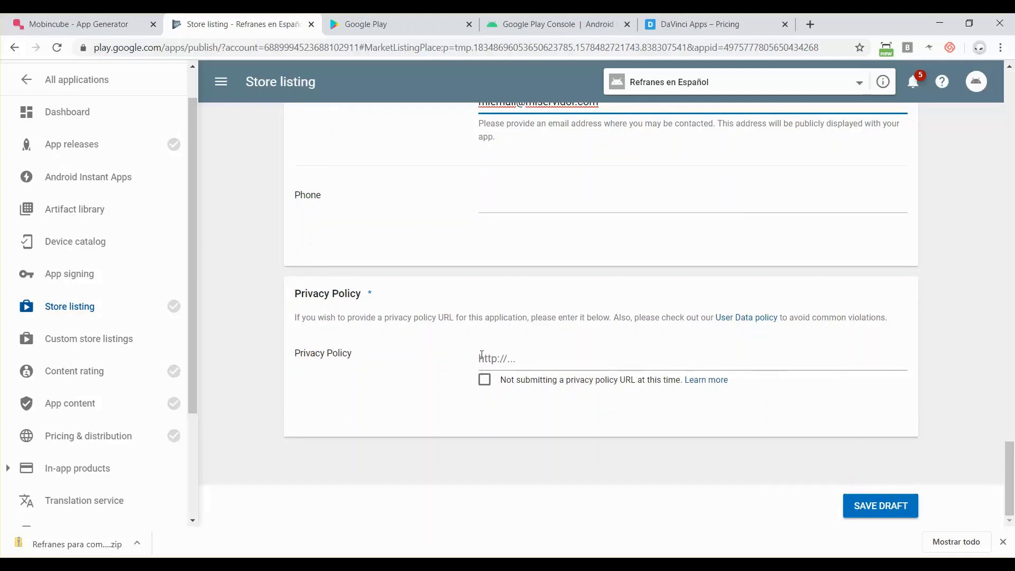
# - Tick and untick the privacy policy URL opt-out, then switch to the Mobincube publish page
pyautogui.click(483, 382)
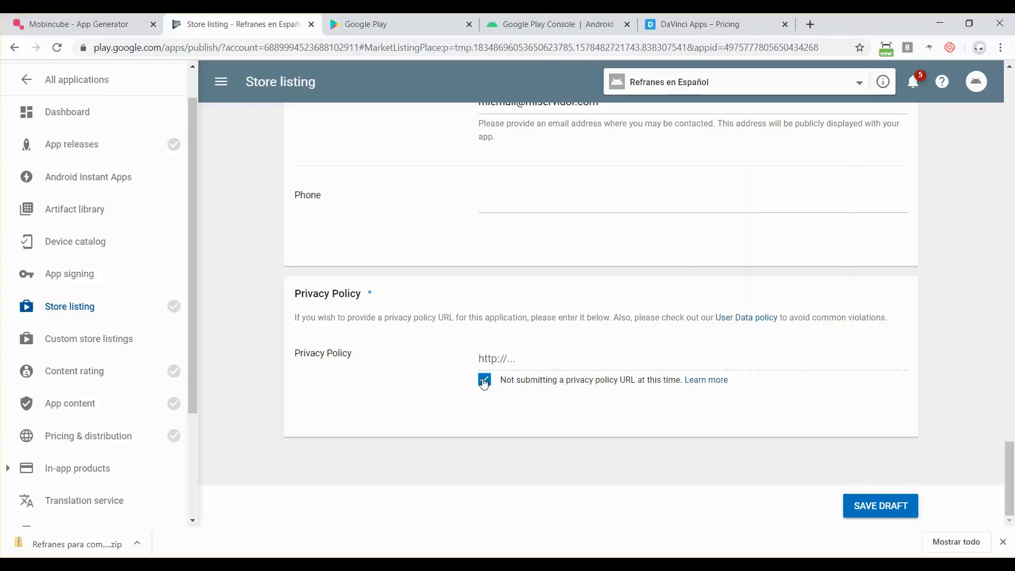
pyautogui.click(484, 381)
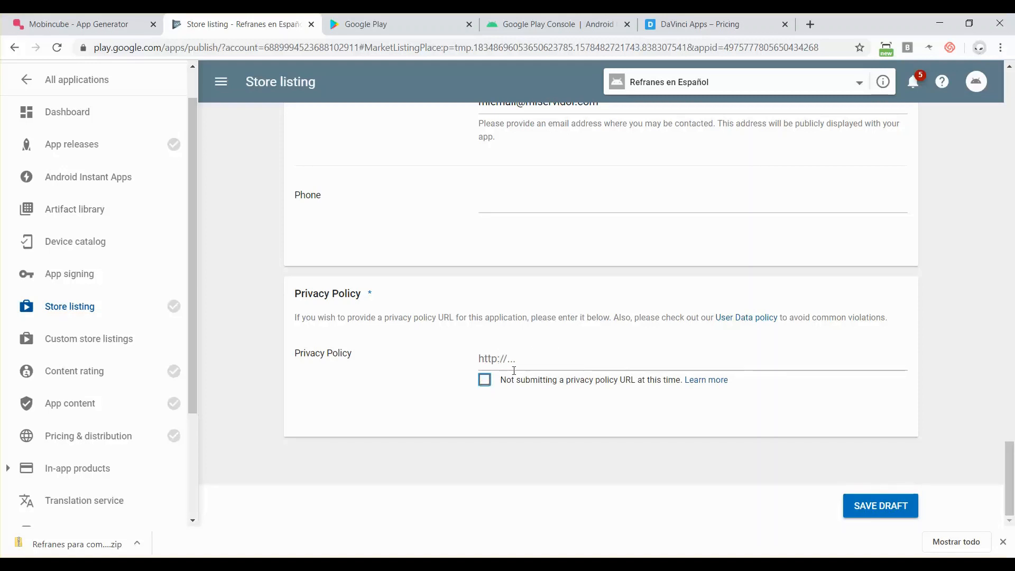
pyautogui.click(79, 25)
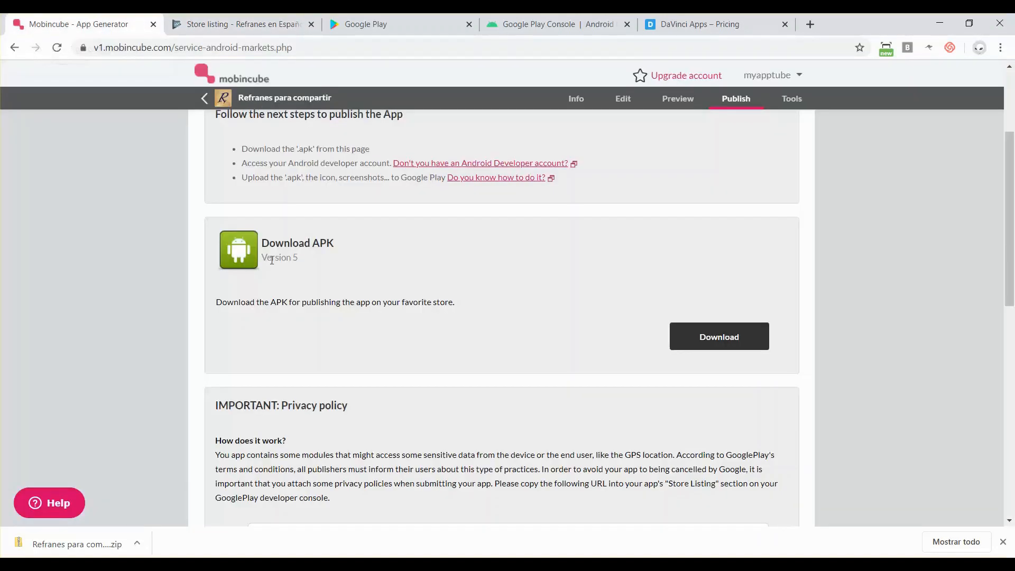
# - Copy Mobincube's suggested privacy policy URL and load myappterms.com/reader.php?lang=en in a new tab
pyautogui.scroll(-2, 272, 259)
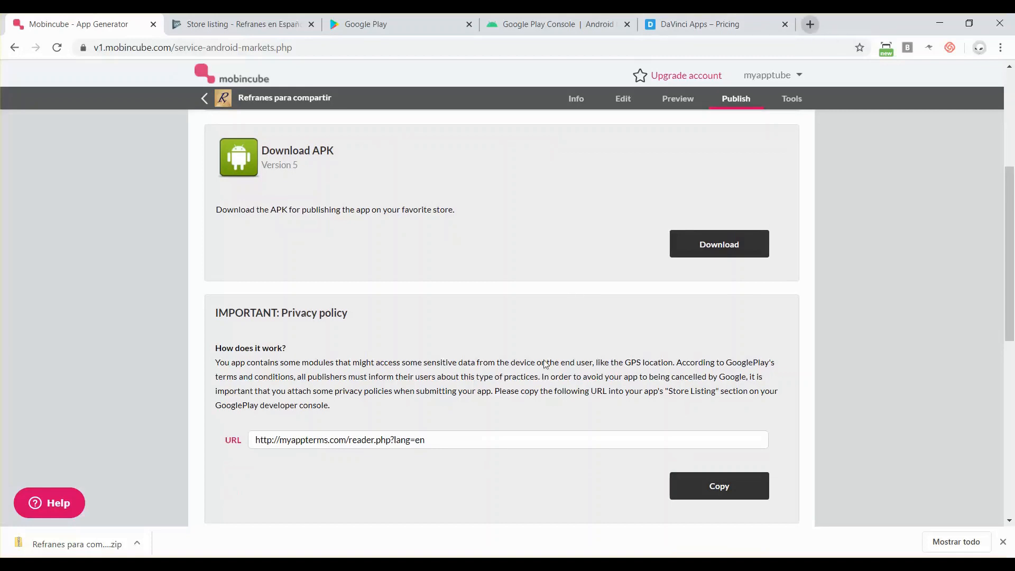
pyautogui.moveTo(465, 439); pyautogui.dragTo(243, 451)
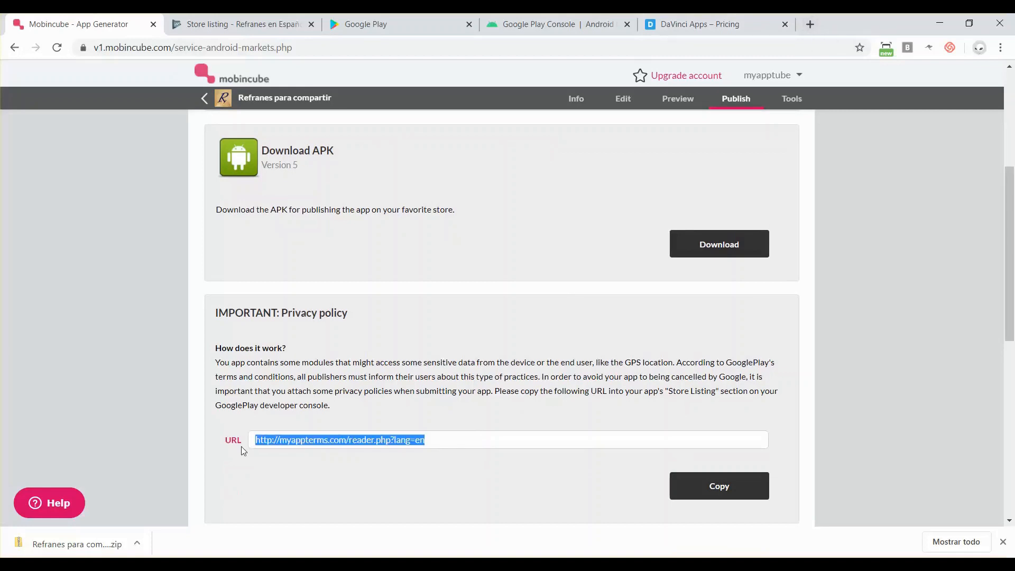
pyautogui.hotkey('ctrl', 'c')
pyautogui.click(810, 24)
pyautogui.hotkey('ctrl', 'v')
pyautogui.press('Return')
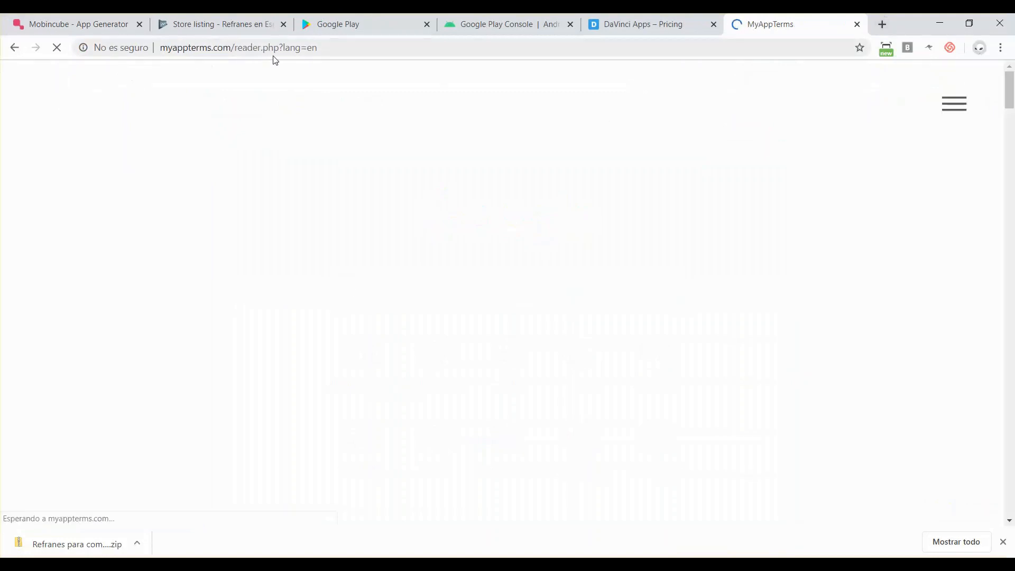
# - Trim the address to the MyAppTerms home page and open a Mobincube privacy policy
pyautogui.scroll(-6, 280, 317)
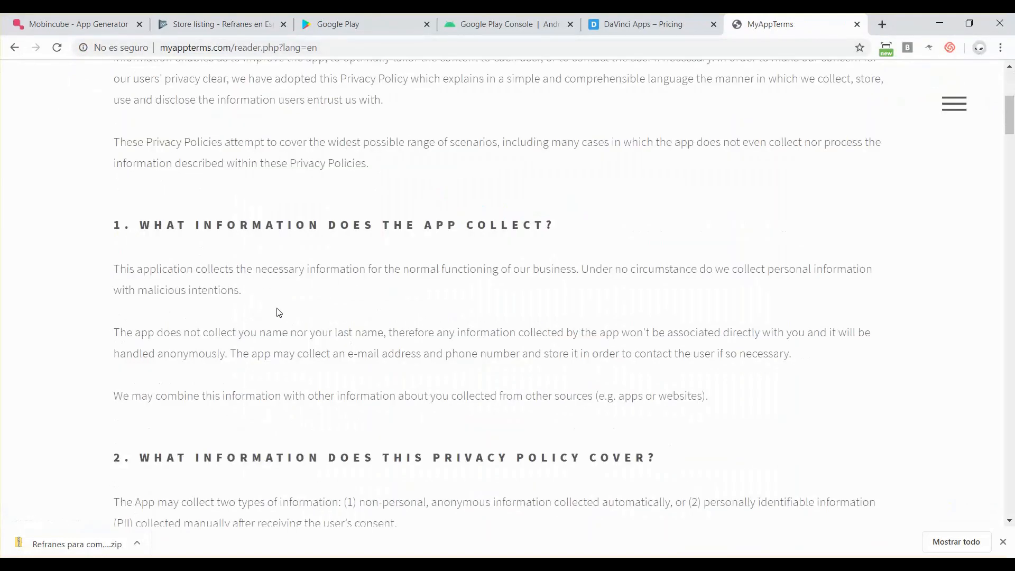
pyautogui.scroll(-13, 277, 312)
pyautogui.scroll(19, 275, 309)
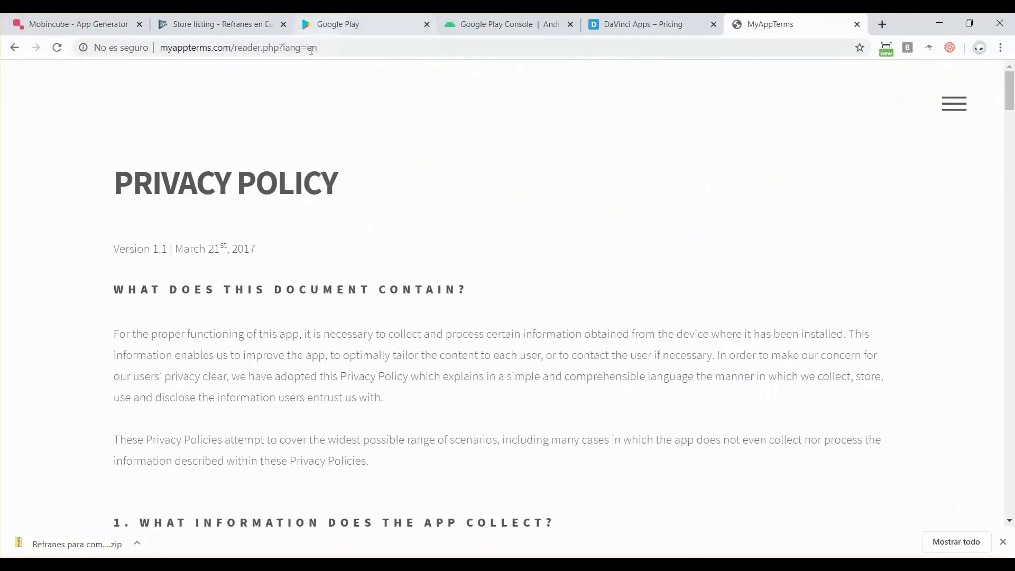
pyautogui.moveTo(317, 48); pyautogui.dragTo(232, 45)
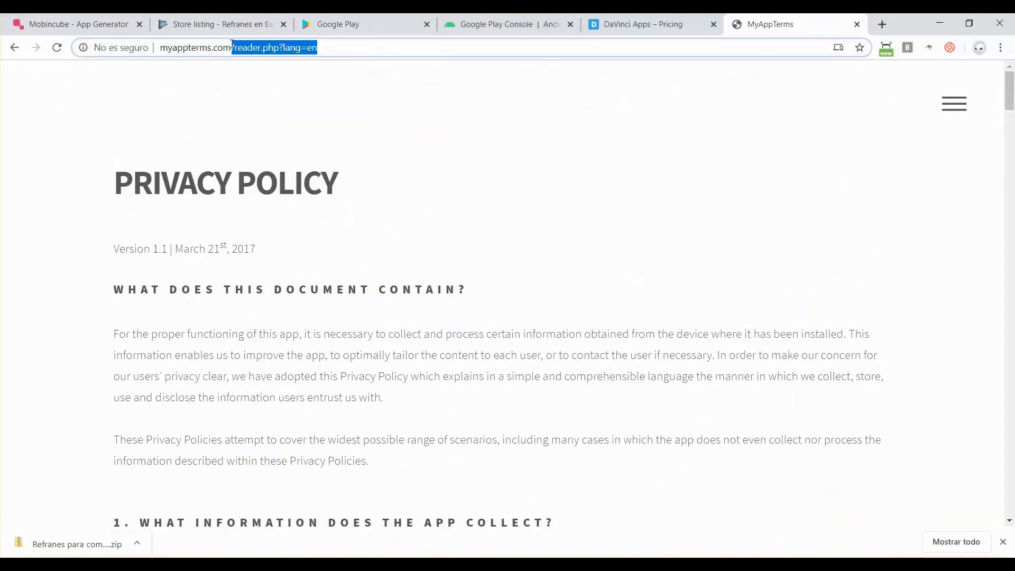
pyautogui.press('BackSpace')
pyautogui.press('Return')
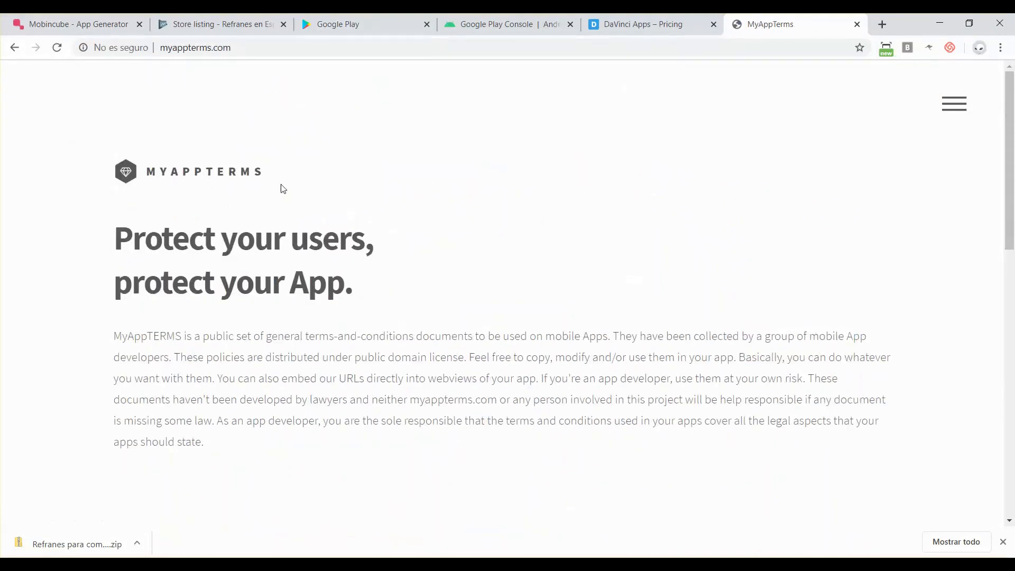
pyautogui.scroll(-5, 249, 190)
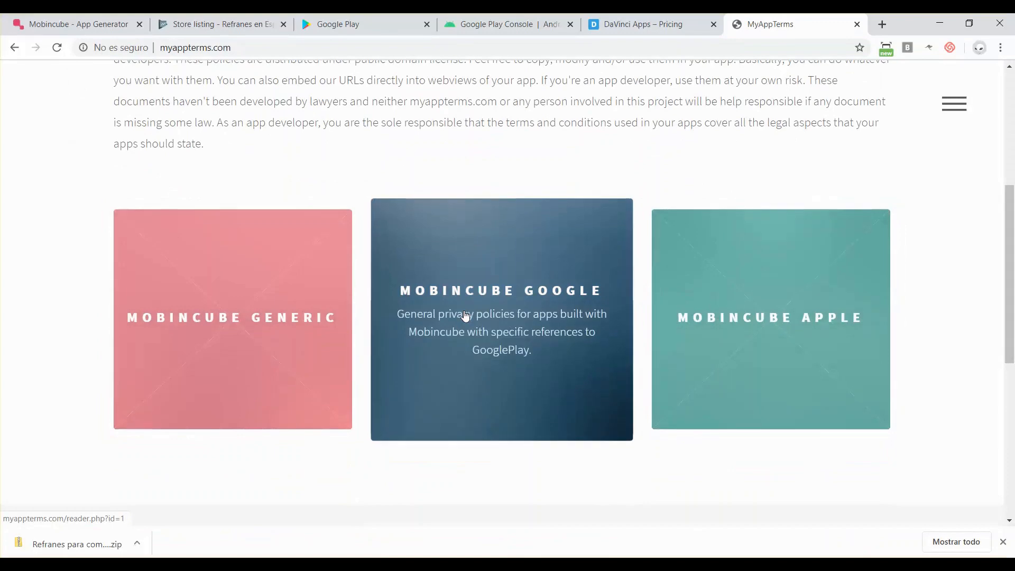
pyautogui.click(271, 296)
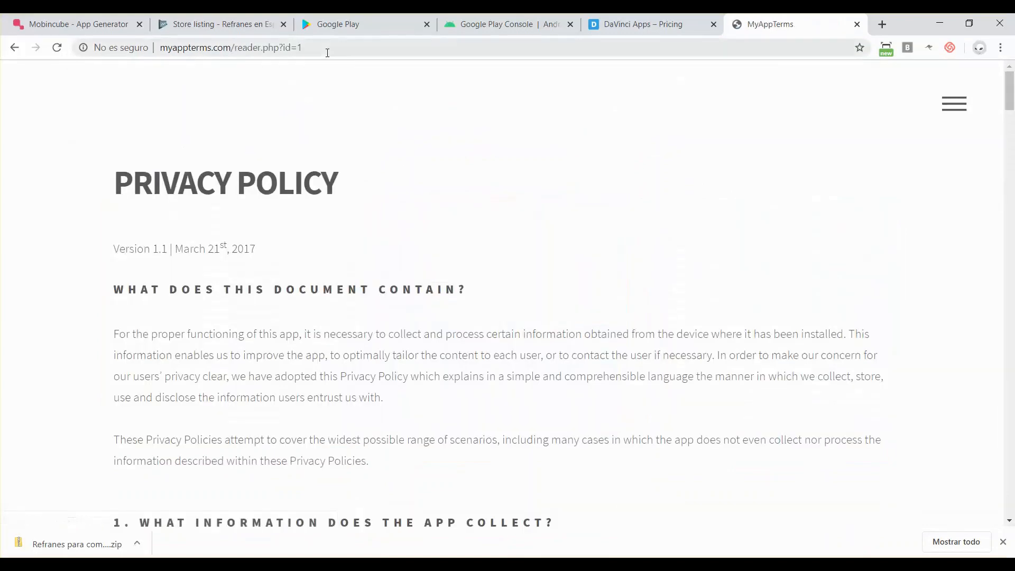
# - Load the Version 2.0 policy at reader.php?id=100 and copy its full address
pyautogui.scroll(-15, 265, 225)
pyautogui.scroll(8, 265, 225)
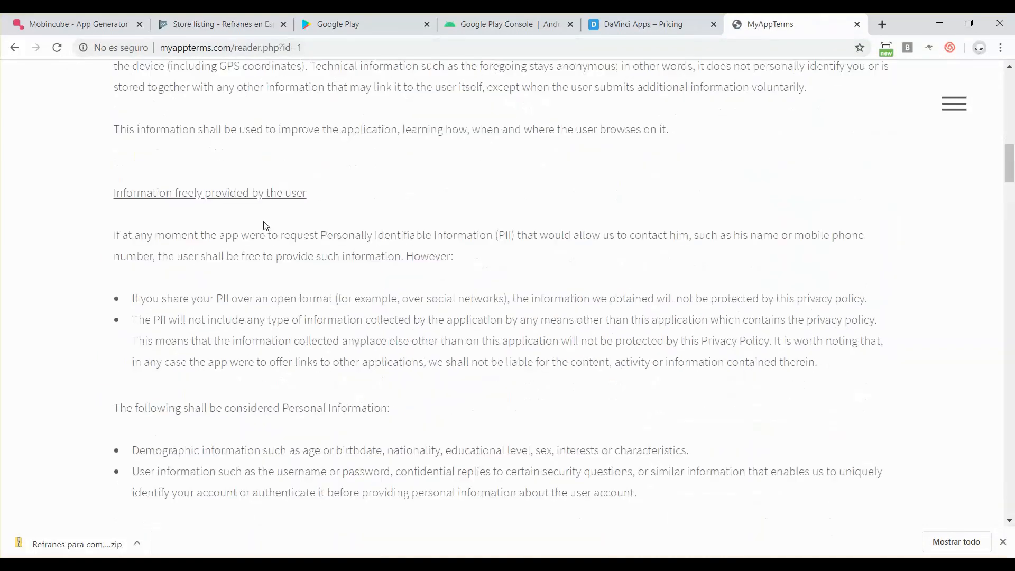
pyautogui.click(342, 43)
pyautogui.click(340, 47)
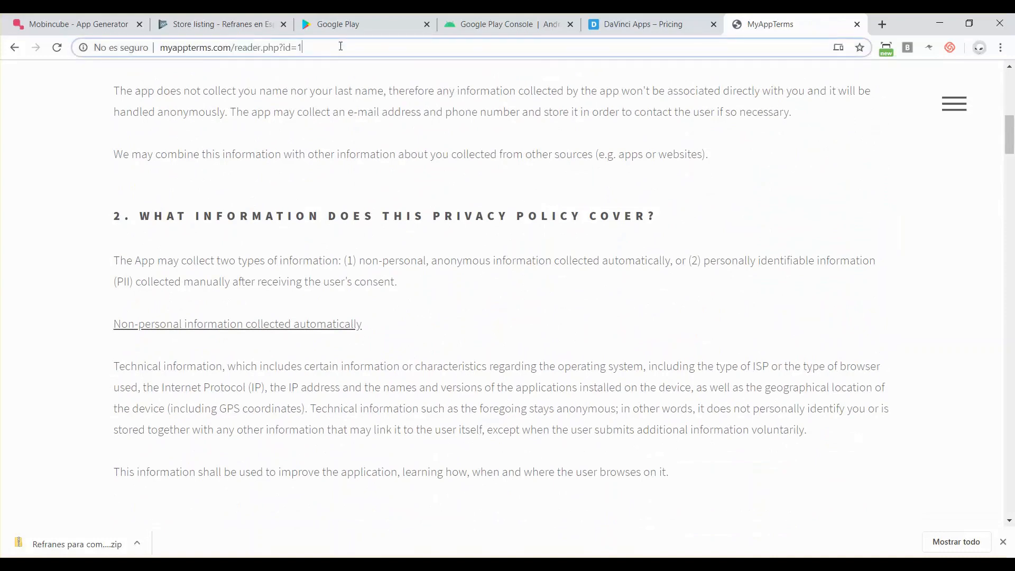
pyautogui.write('00')
pyautogui.press('Return')
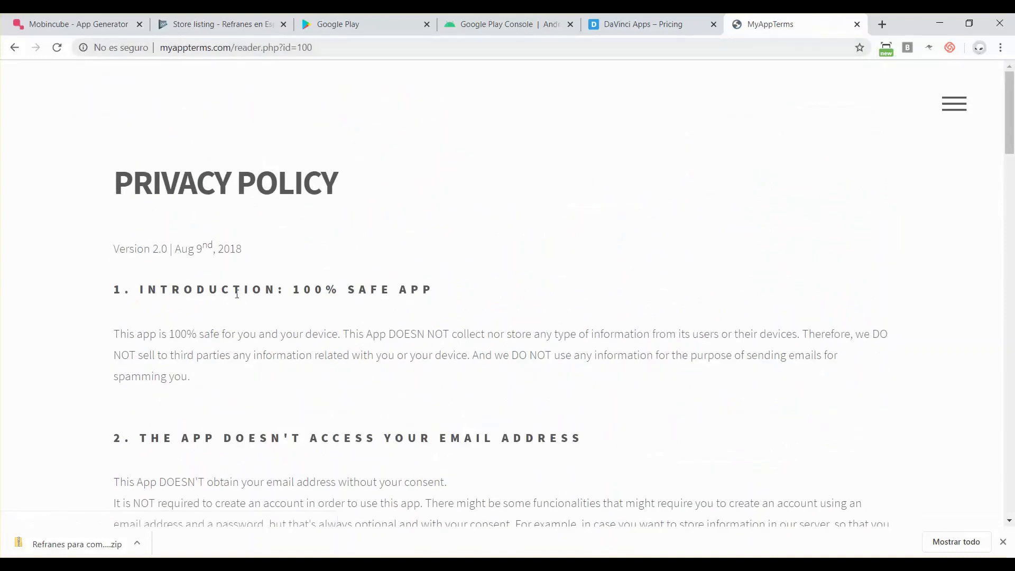
pyautogui.scroll(-20, 237, 293)
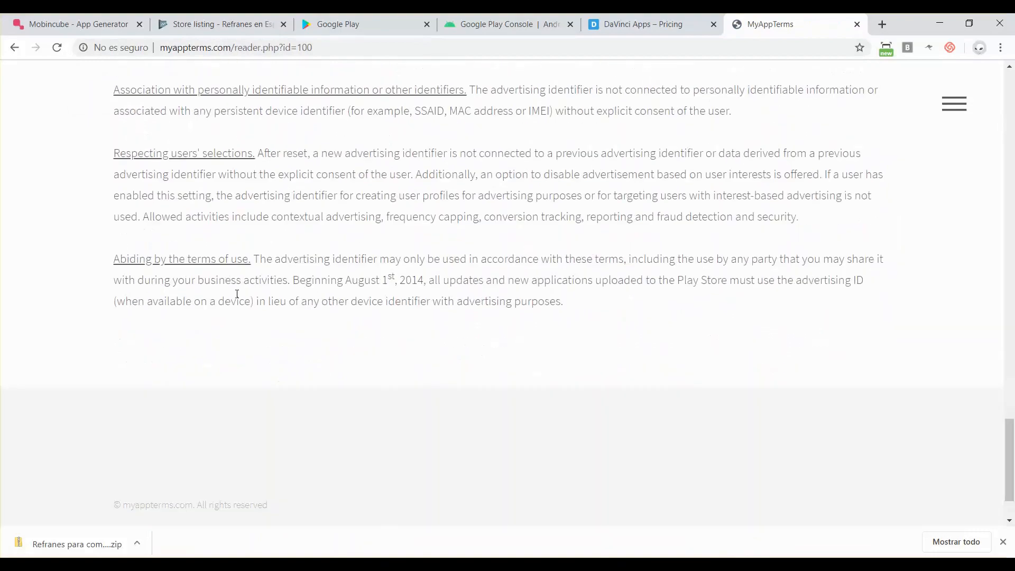
pyautogui.scroll(15, 237, 294)
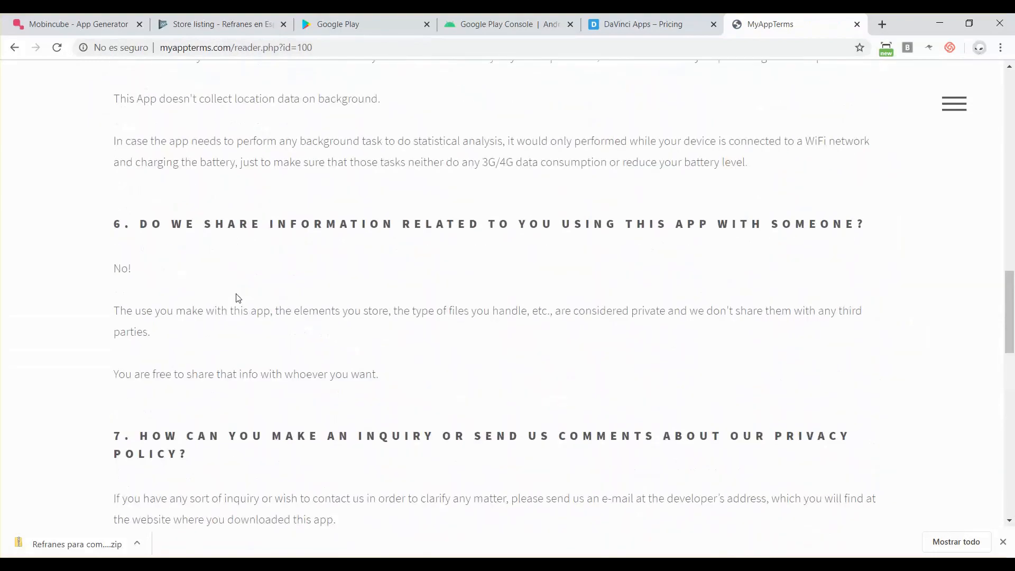
pyautogui.scroll(15, 237, 298)
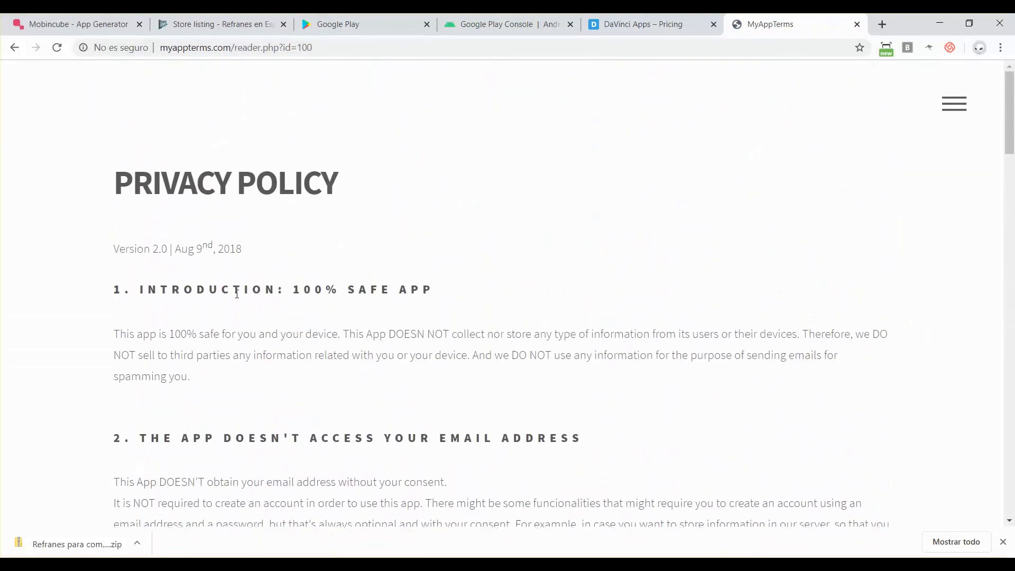
pyautogui.click(283, 48)
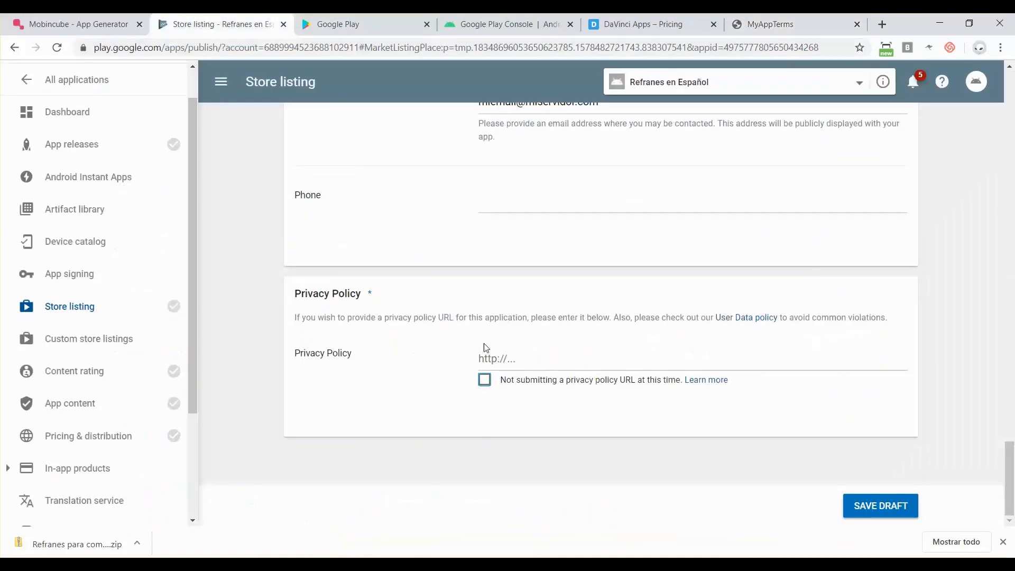
pyautogui.click(495, 358)
pyautogui.hotkey('ctrl', 'v')
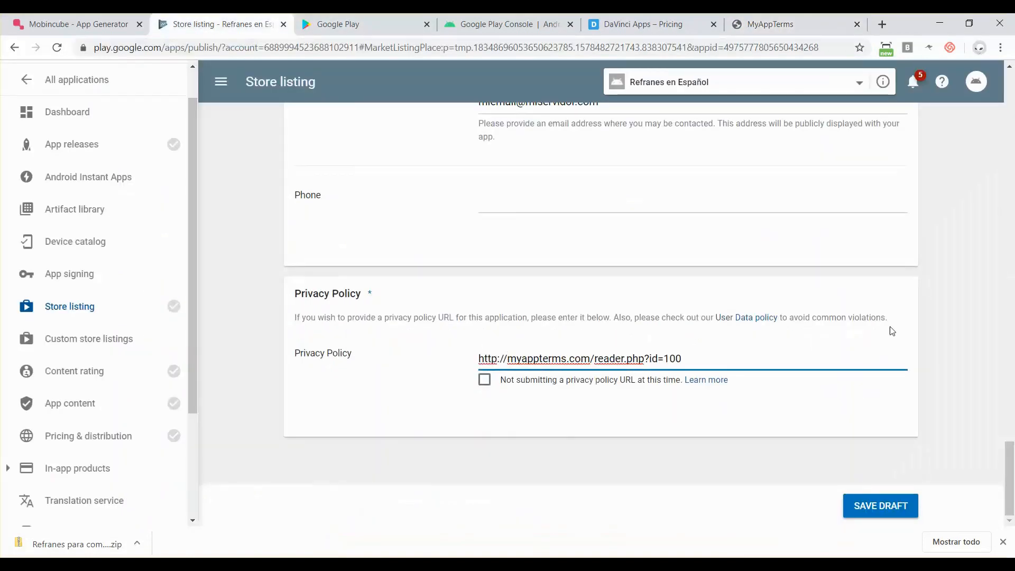
pyautogui.click(870, 505)
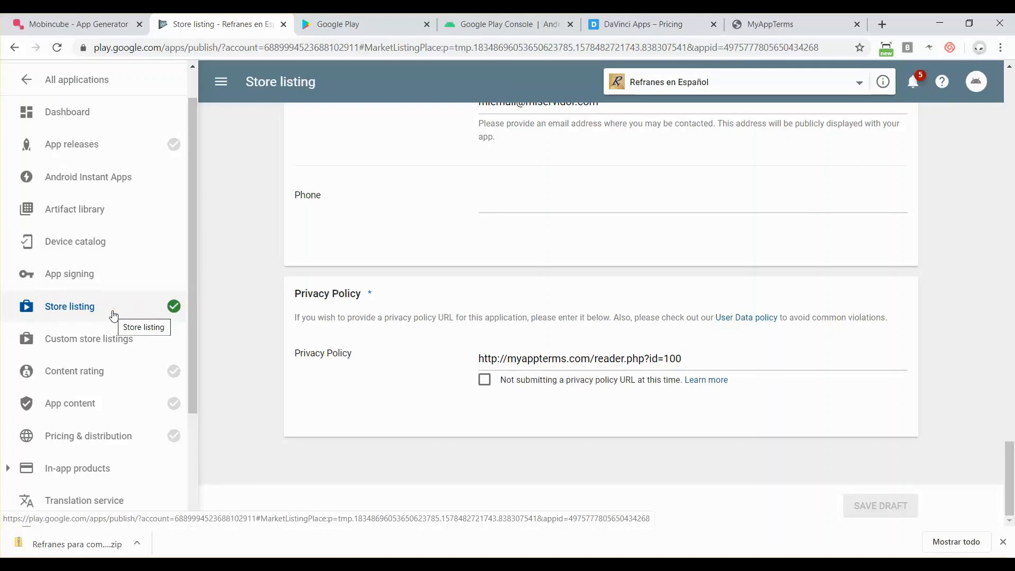
pyautogui.scroll(10, 249, 255)
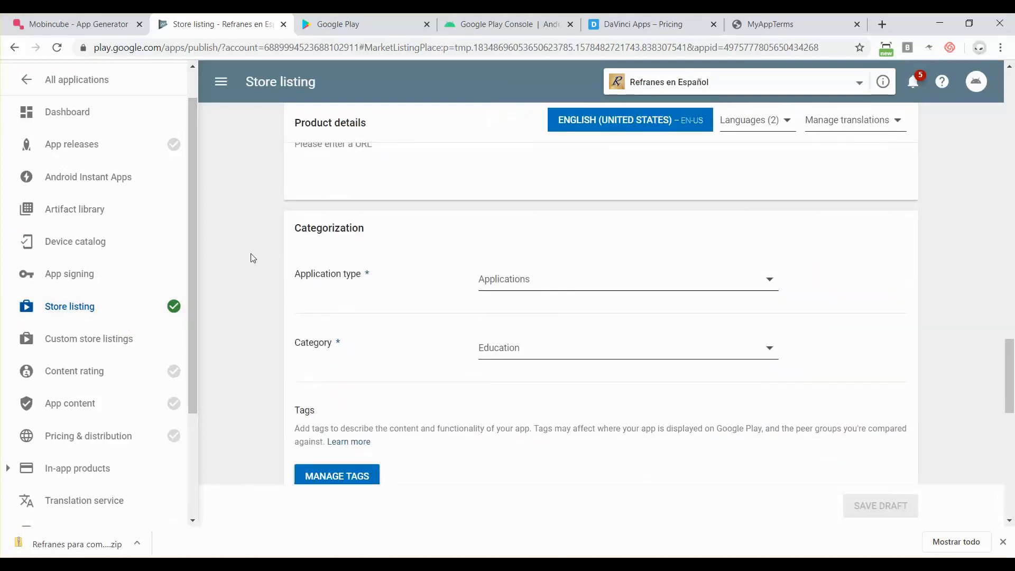
pyautogui.scroll(-5, 252, 258)
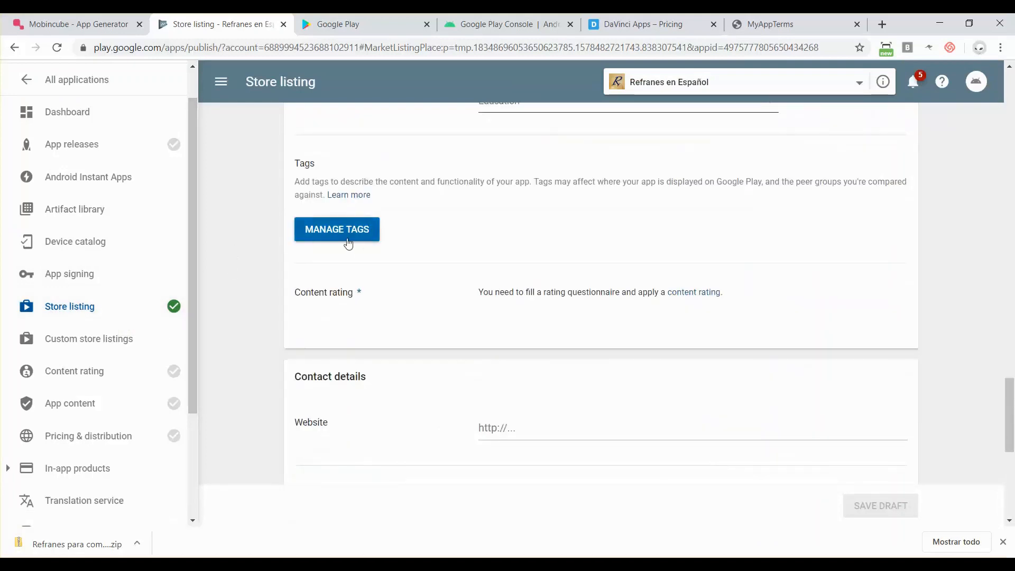
# - Open the app tags page and search the tag list for 'langua'
pyautogui.click(320, 239)
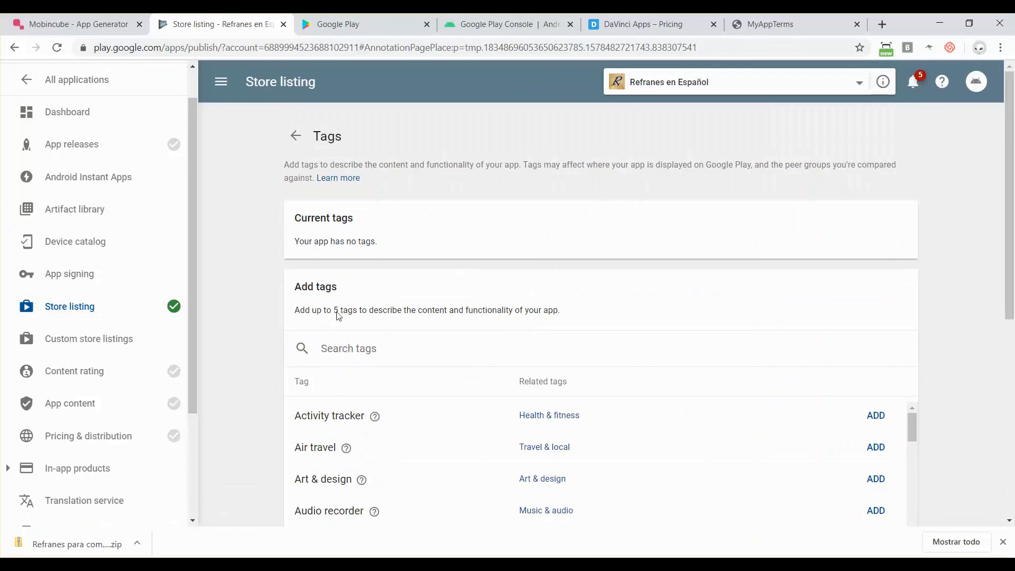
pyautogui.scroll(-2, 433, 388)
pyautogui.scroll(2, 433, 388)
pyautogui.click(340, 346)
pyautogui.write('p')
pyautogui.press('BackSpace')
pyautogui.write('span')
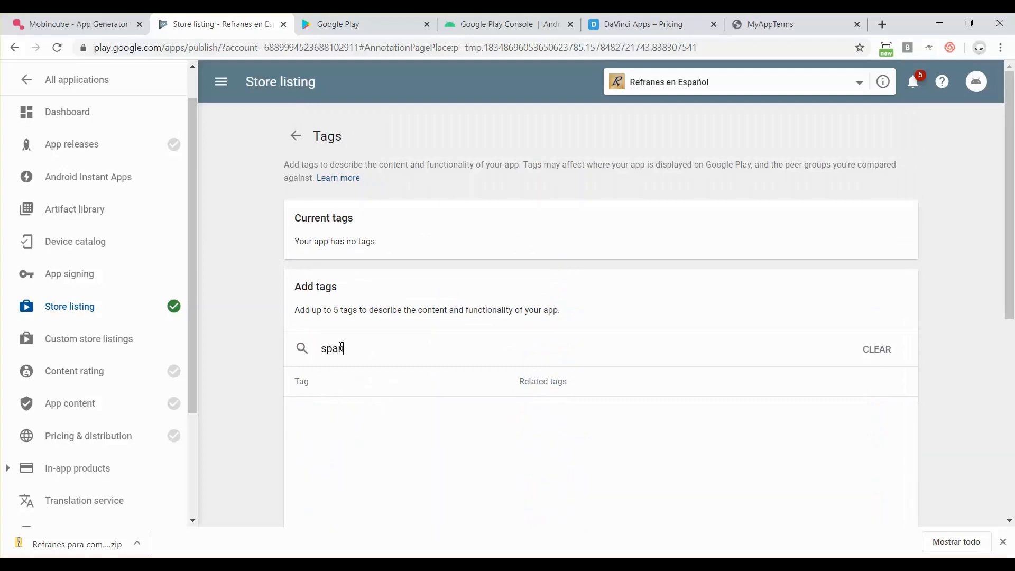
pyautogui.press('BackSpace')
pyautogui.press('BackSpace')
pyautogui.press('BackSpace')
pyautogui.write('langua')
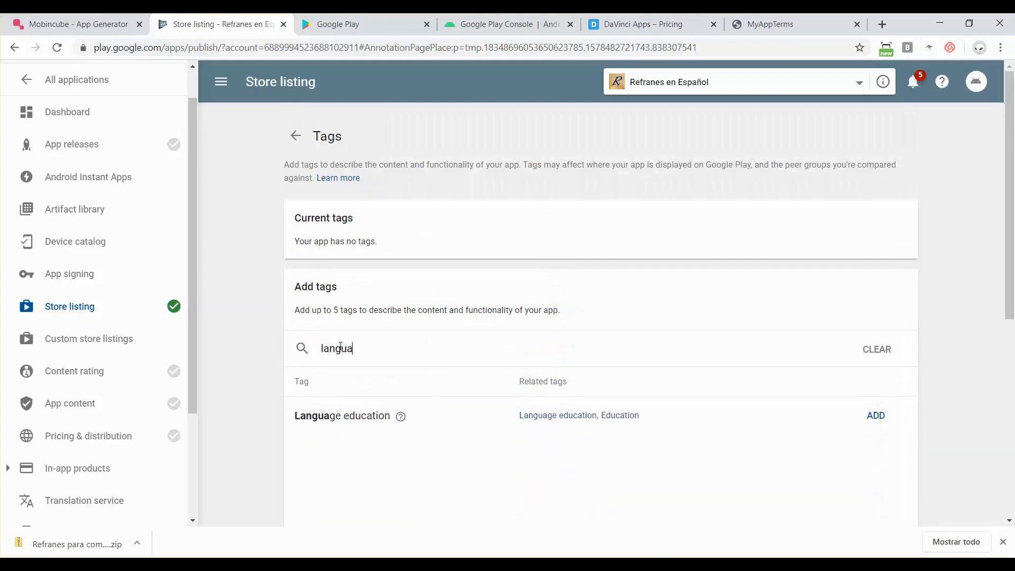
# - Add the Language education tag, then clear the tag search box
pyautogui.click(876, 415)
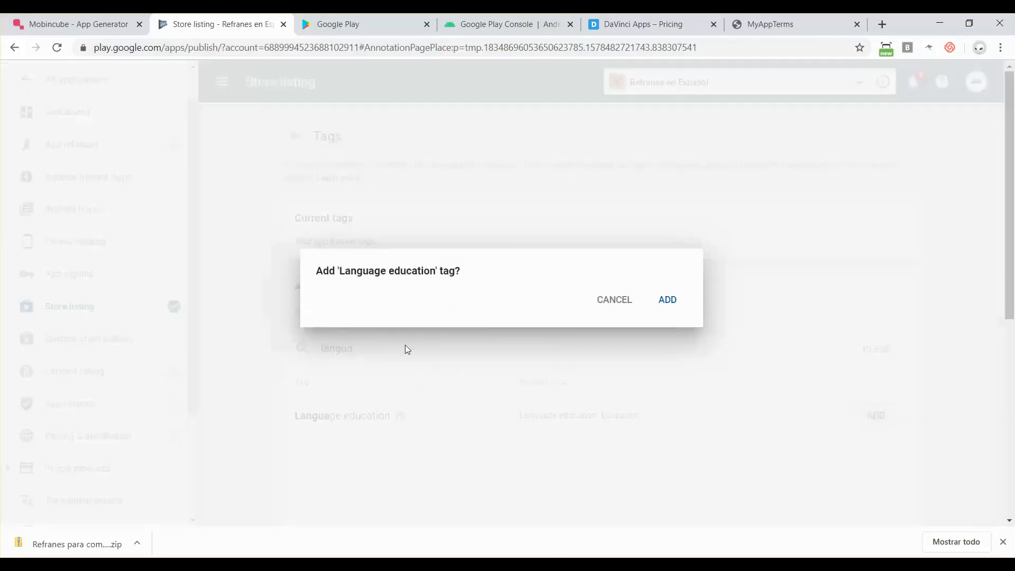
pyautogui.click(667, 299)
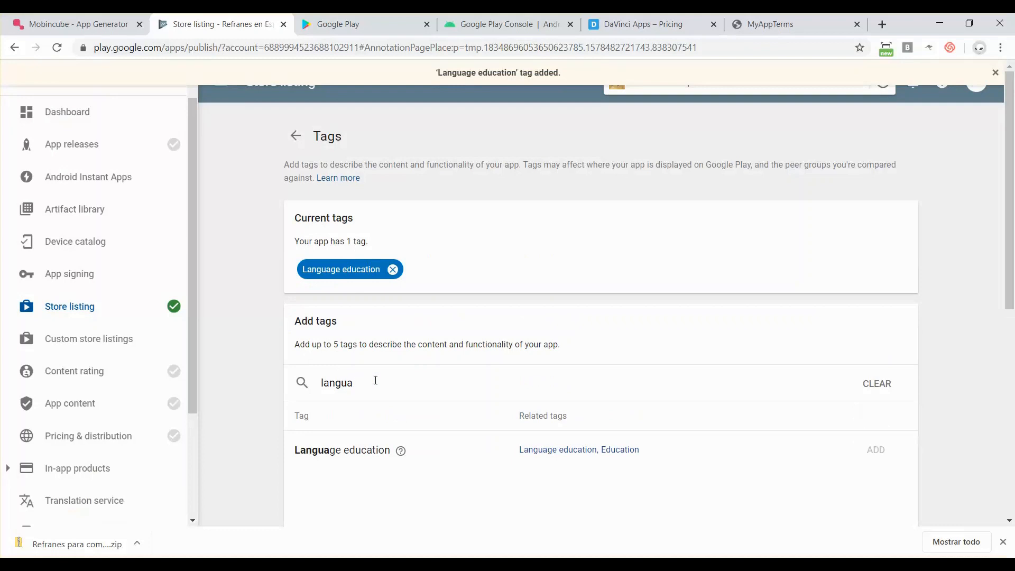
pyautogui.moveTo(370, 382); pyautogui.dragTo(301, 383)
pyautogui.write('learn')
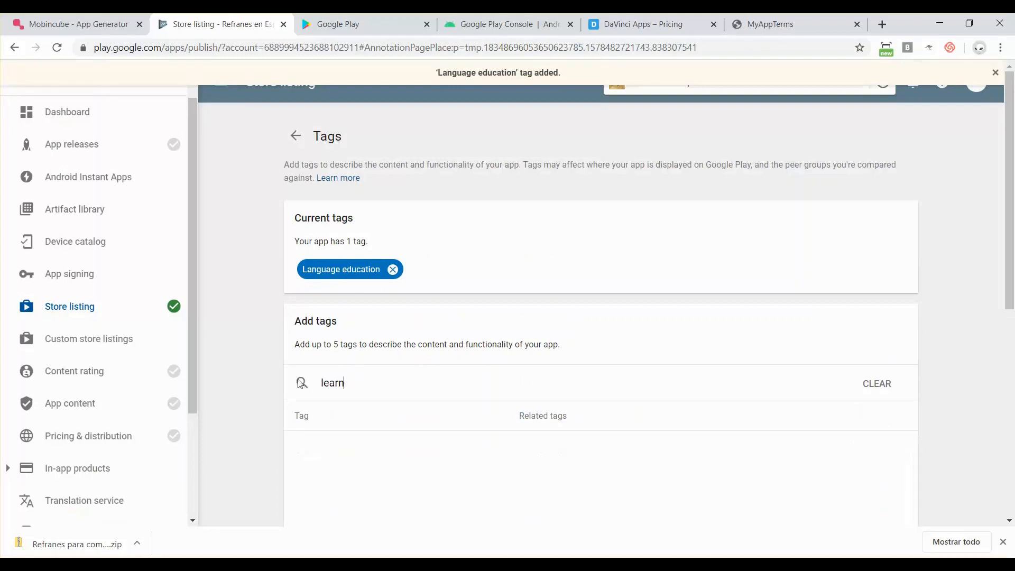
pyautogui.press('BackSpace')
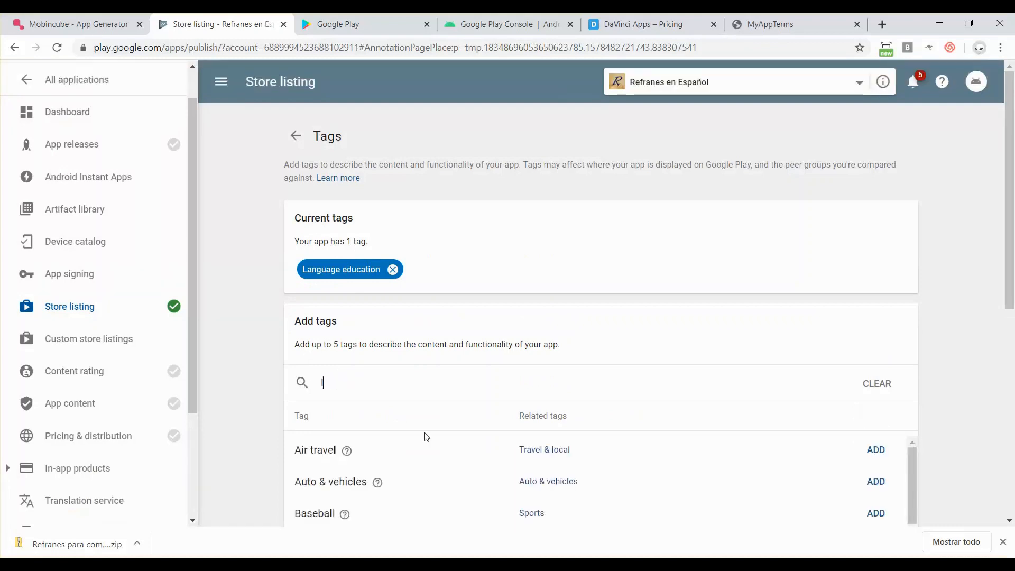
# - Add the Children's literature and Encyclopedia tags
pyautogui.scroll(-3, 426, 437)
pyautogui.scroll(-2, 425, 437)
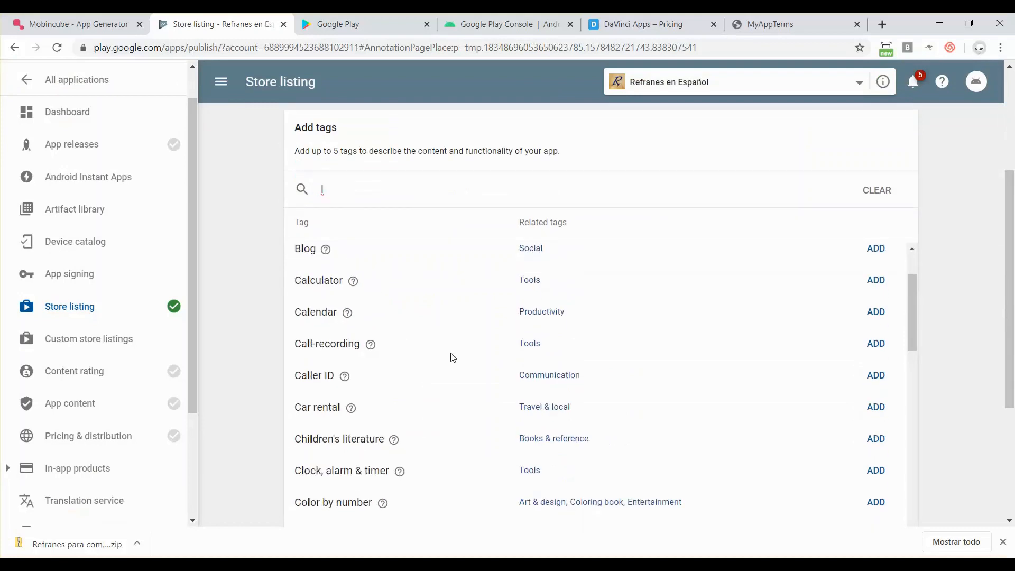
pyautogui.scroll(-1, 450, 357)
pyautogui.scroll(-2, 450, 356)
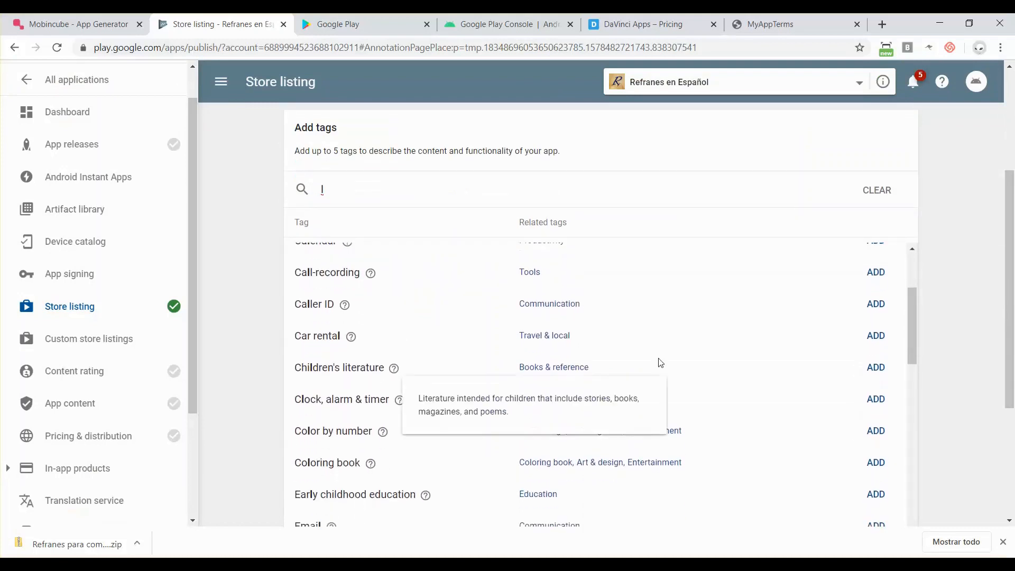
pyautogui.click(882, 370)
pyautogui.click(666, 307)
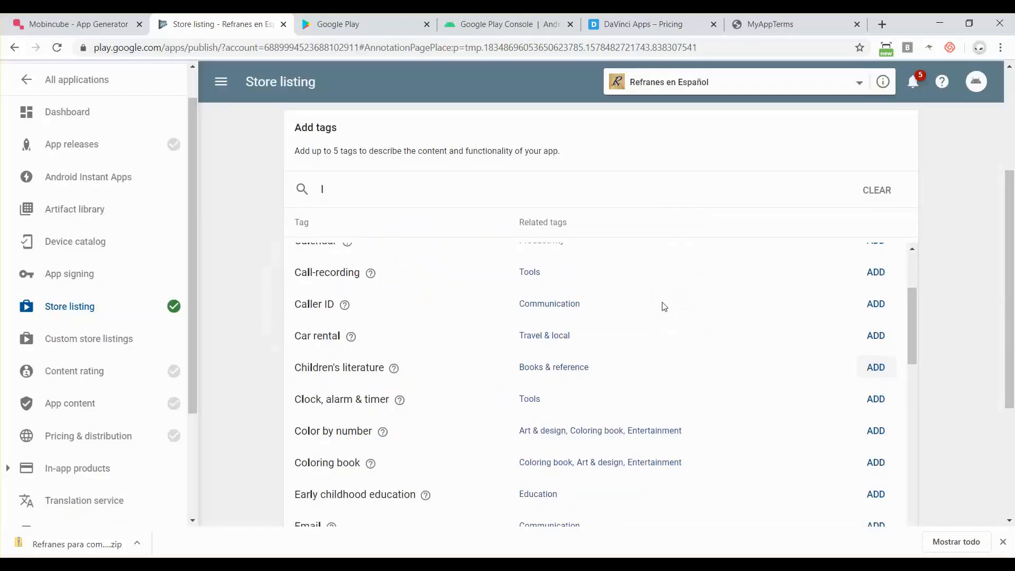
pyautogui.scroll(-2, 430, 425)
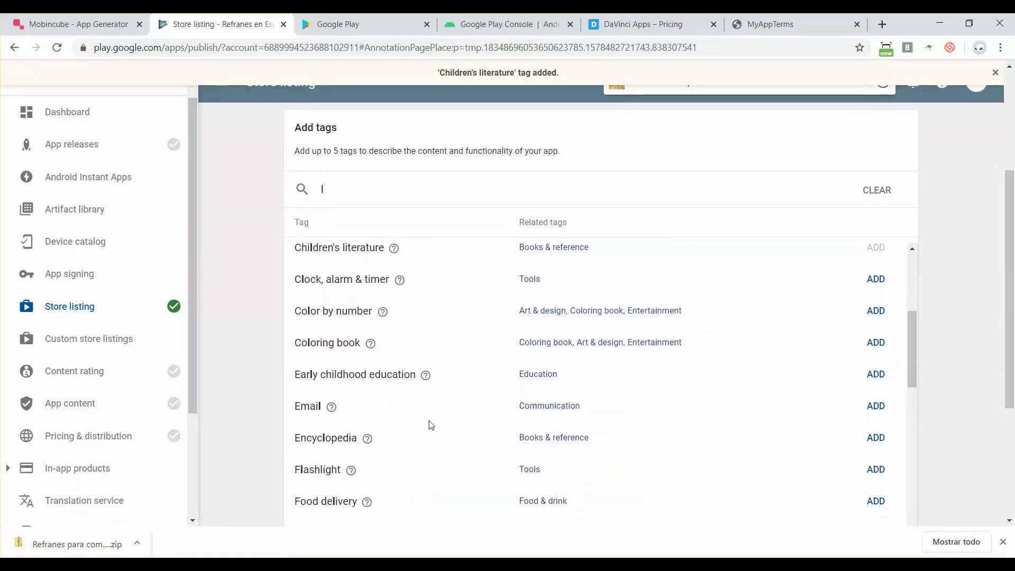
pyautogui.scroll(-1, 431, 425)
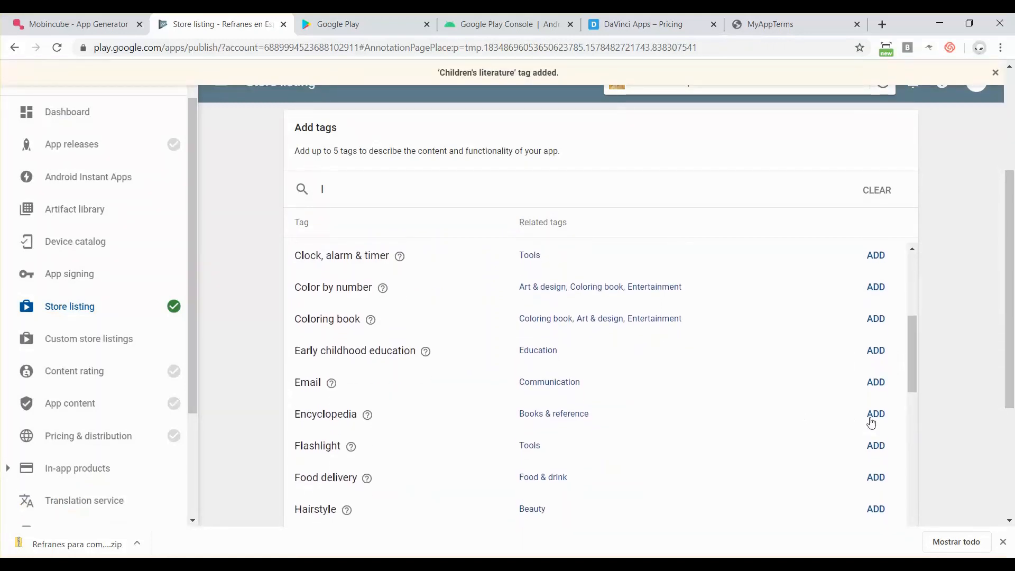
pyautogui.click(875, 414)
pyautogui.click(668, 310)
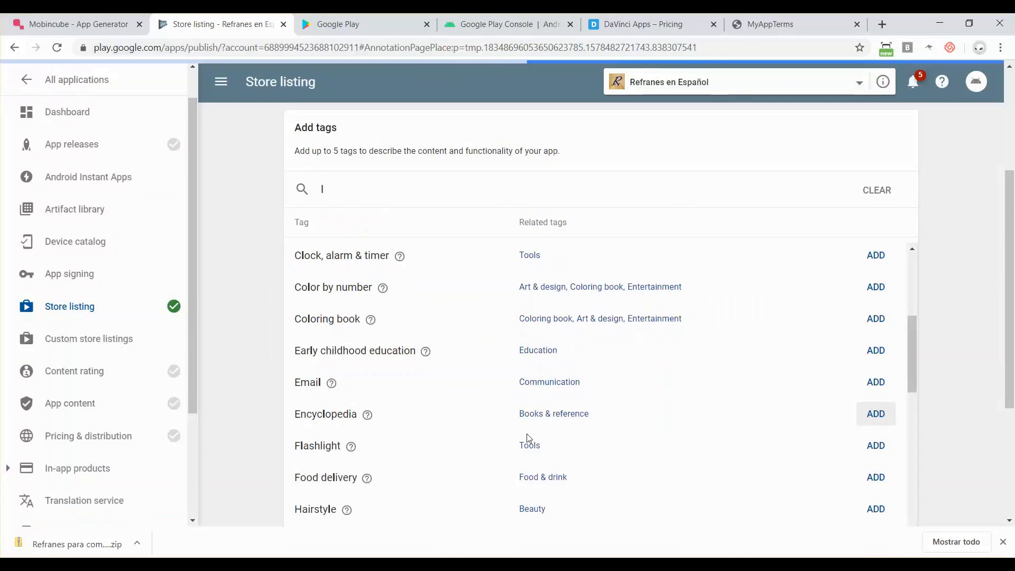
# - Add the Art & design tag after briefly searching for 'span'
pyautogui.scroll(-4, 527, 434)
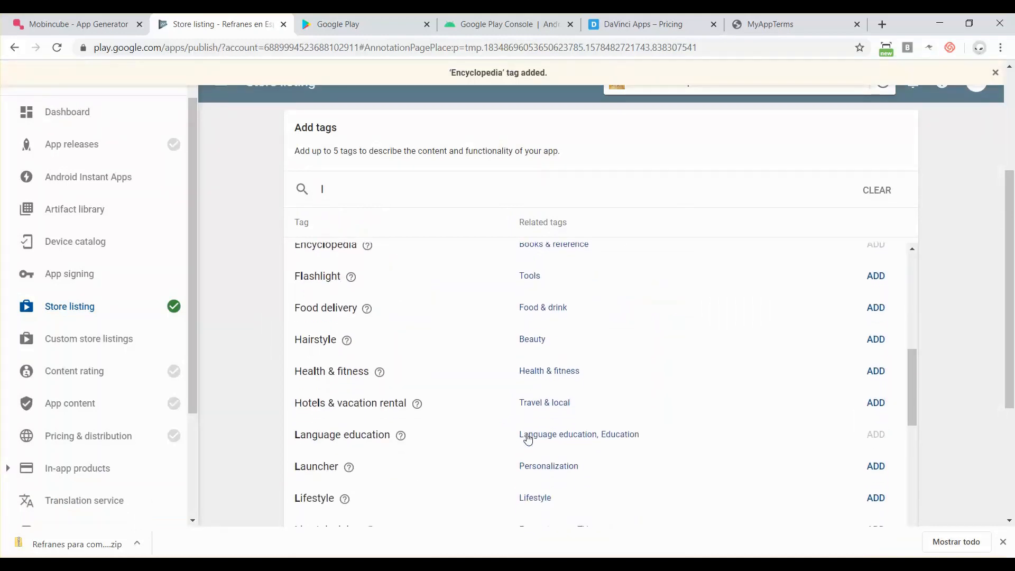
pyautogui.scroll(-3, 528, 438)
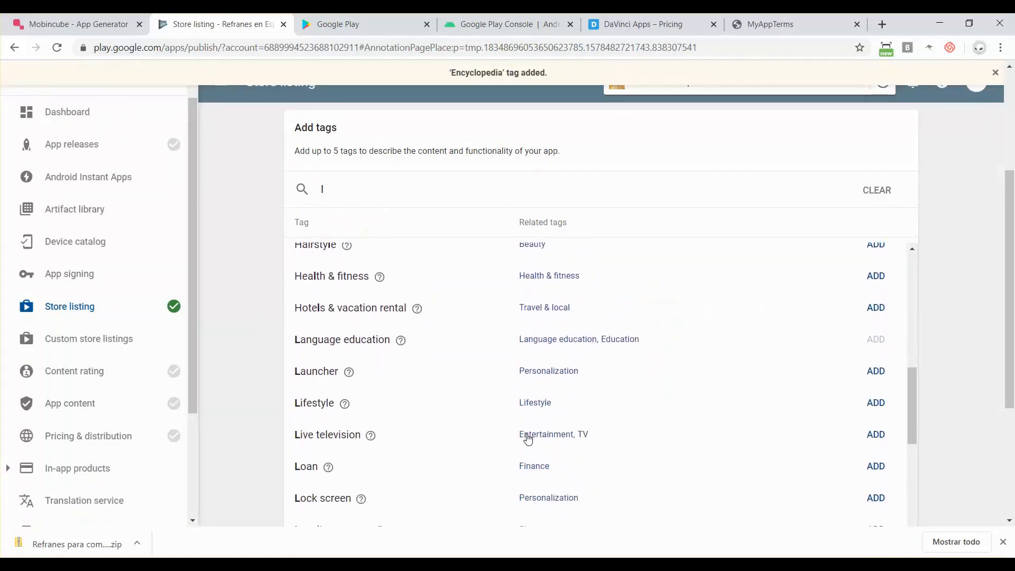
pyautogui.scroll(-6, 527, 439)
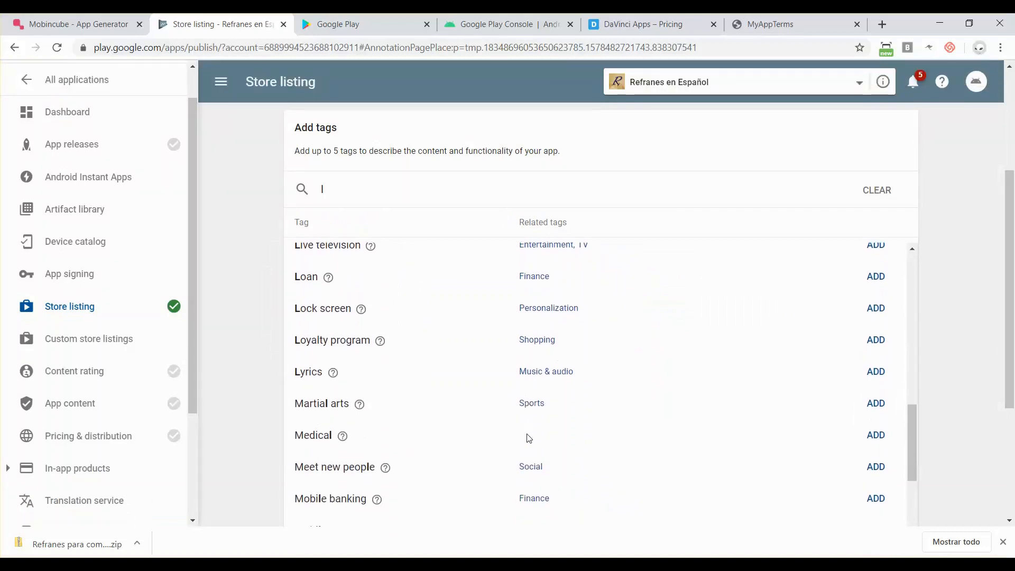
pyautogui.scroll(-4, 528, 438)
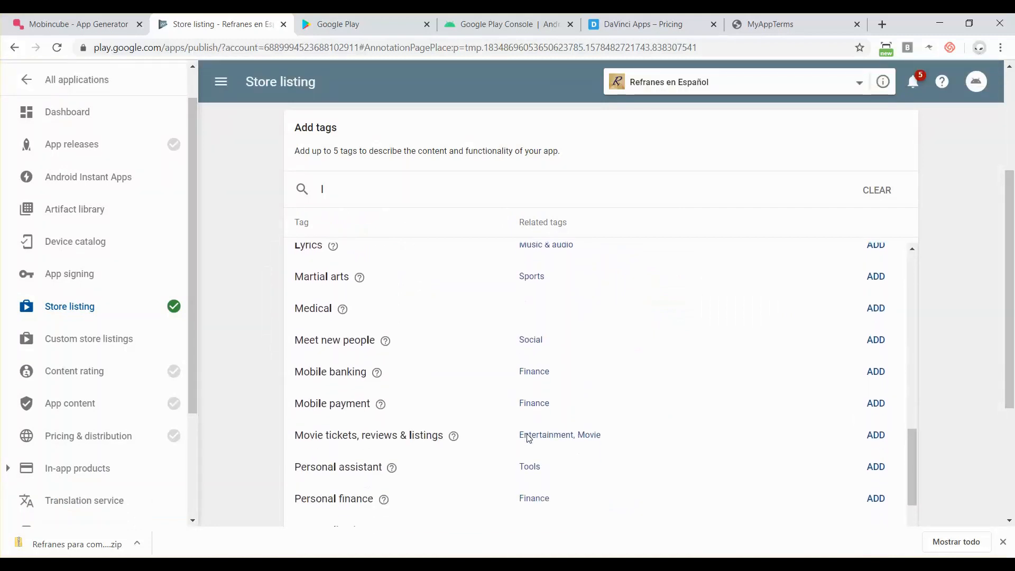
pyautogui.scroll(-4, 529, 438)
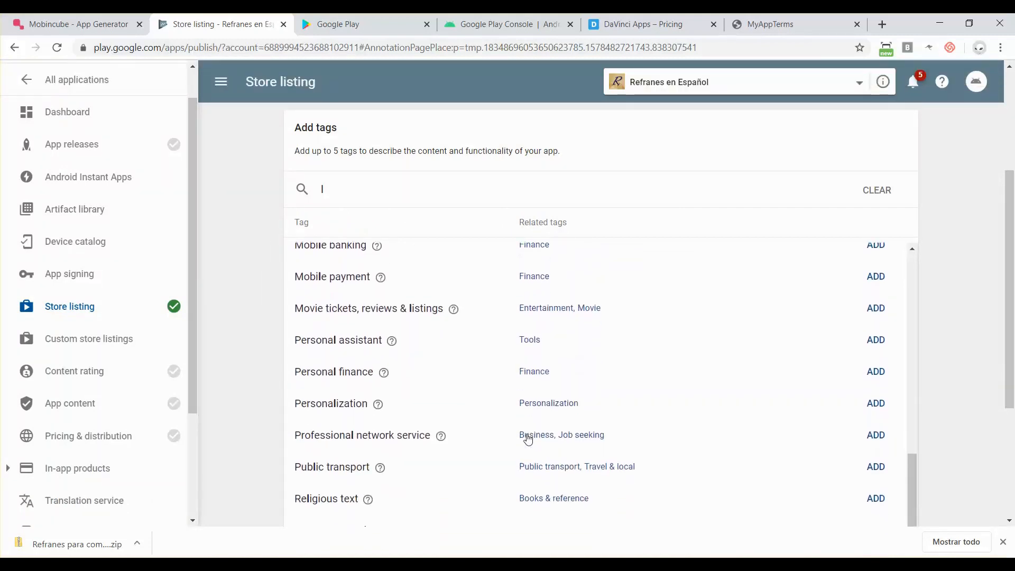
pyautogui.scroll(-4, 527, 439)
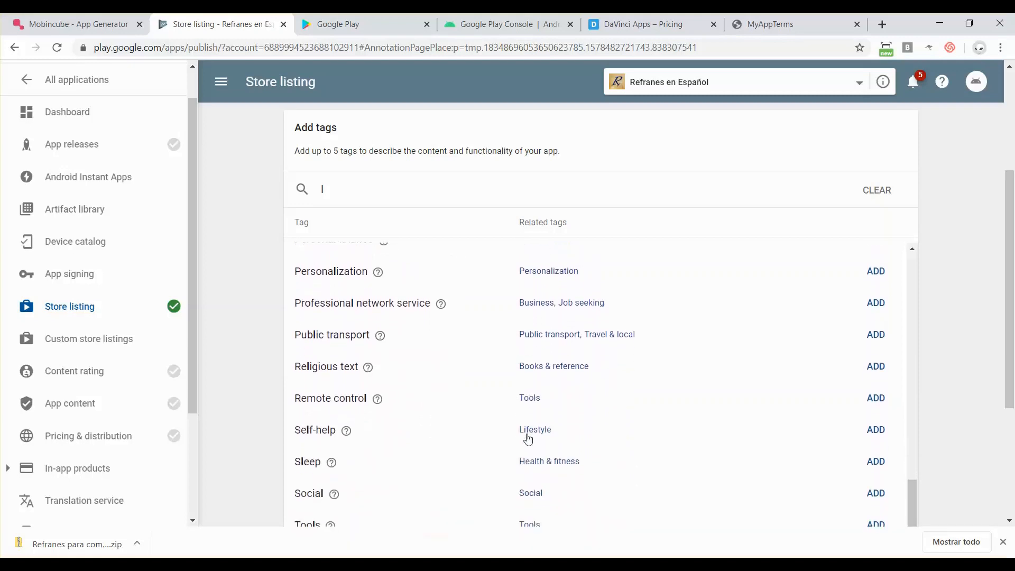
pyautogui.scroll(-5, 527, 438)
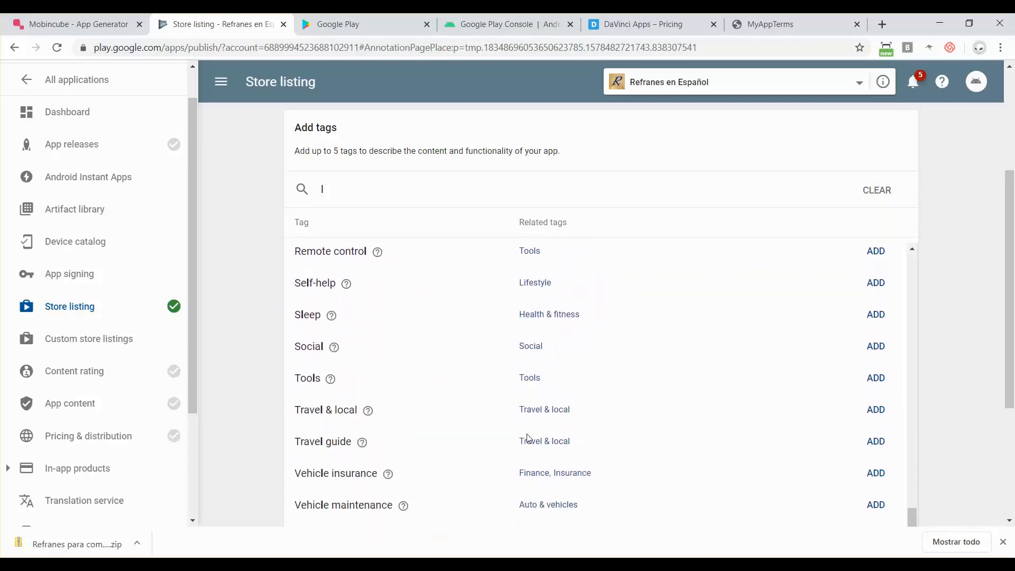
pyautogui.scroll(-6, 527, 439)
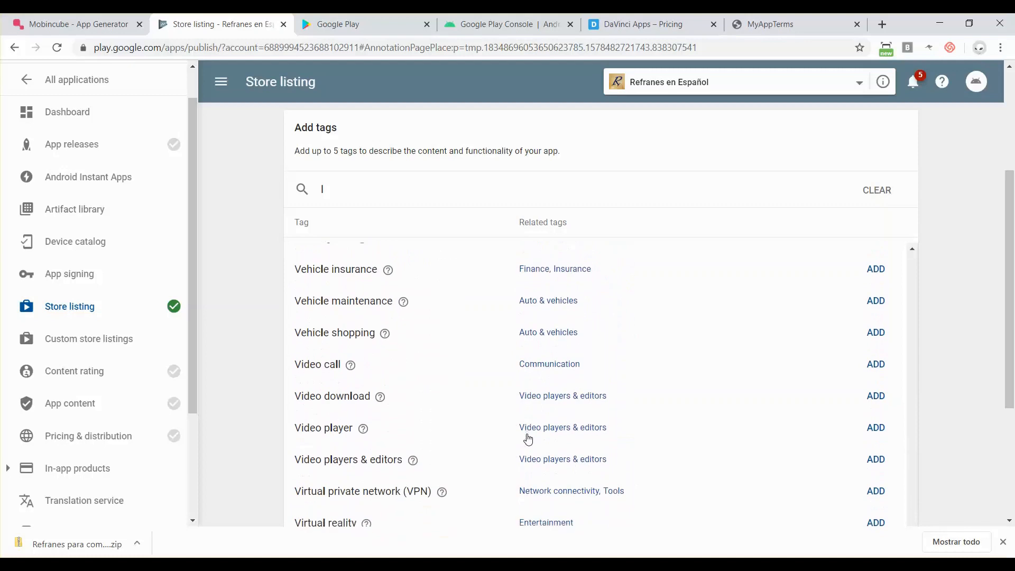
pyautogui.scroll(-3, 528, 438)
pyautogui.scroll(4, 529, 437)
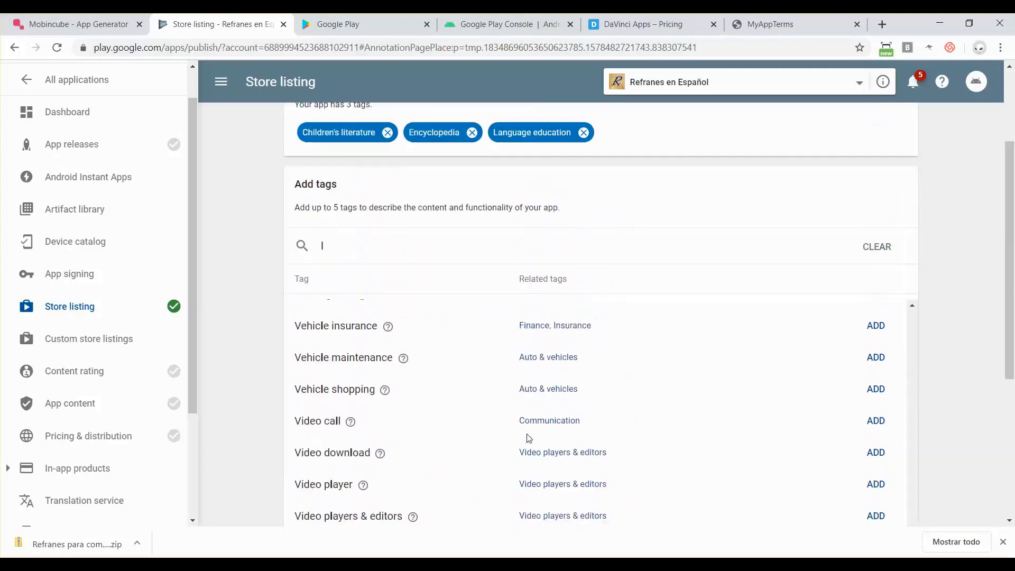
pyautogui.scroll(3, 528, 438)
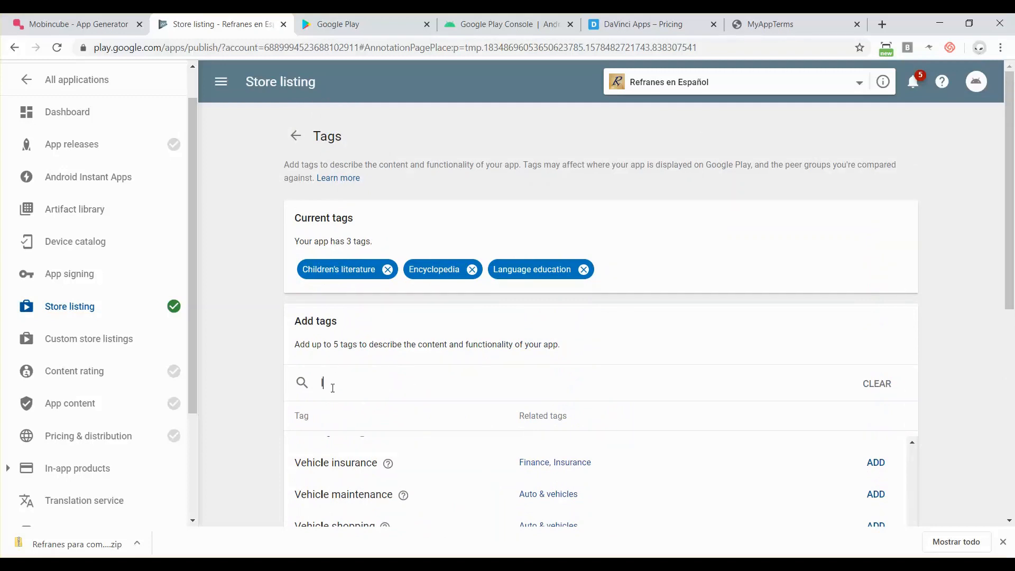
pyautogui.write('spanish')
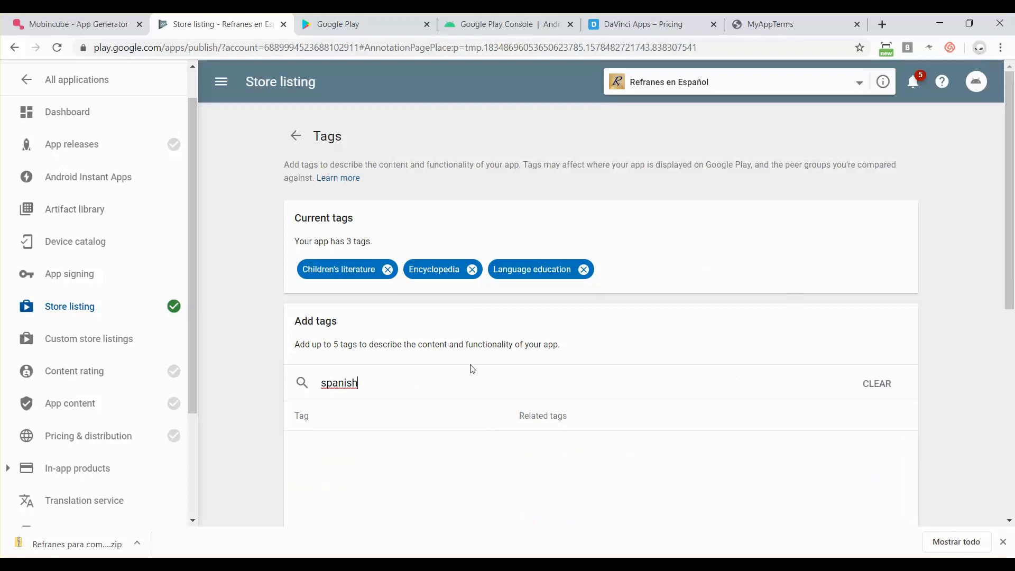
pyautogui.press('BackSpace')
pyautogui.press('BackSpace')
pyautogui.press('BackSpace')
pyautogui.press('BackSpace')
pyautogui.press('BackSpace')
pyautogui.press('BackSpace')
pyautogui.press('BackSpace')
pyautogui.scroll(-4, 472, 369)
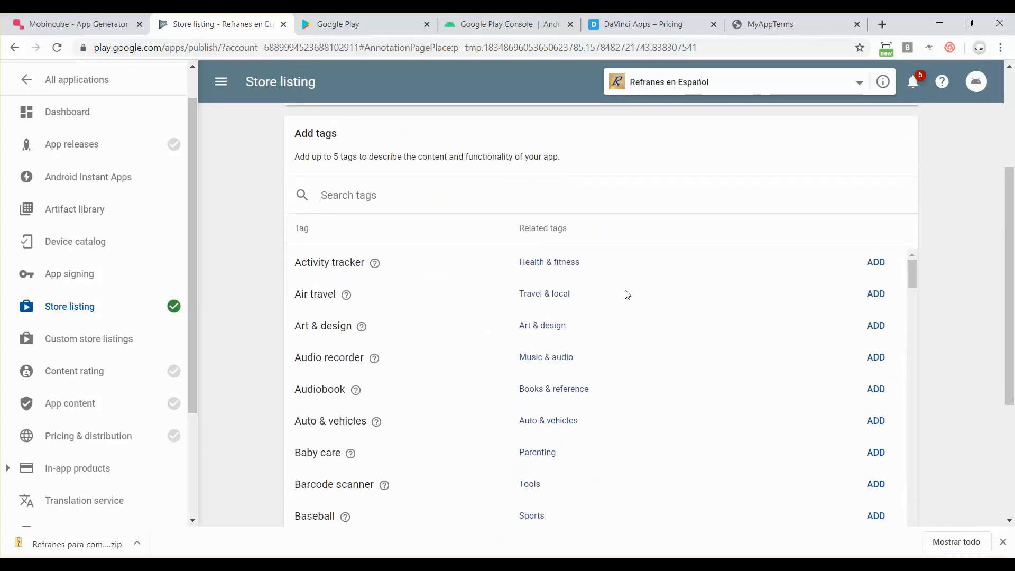
pyautogui.click(872, 327)
pyautogui.click(672, 307)
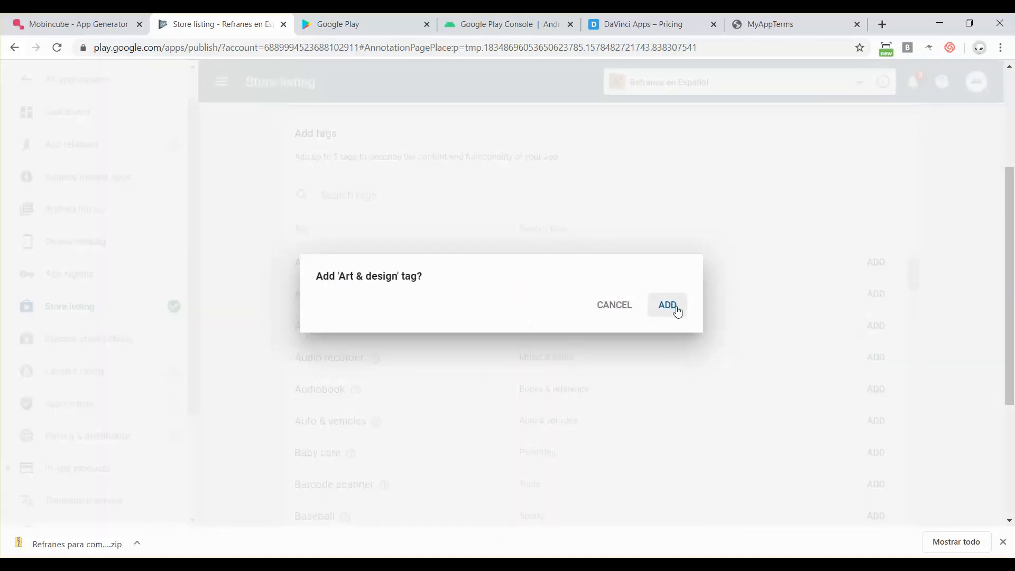
# - Add the Communication tag and return to the Store listing page
pyautogui.scroll(-1, 386, 437)
pyautogui.scroll(-3, 388, 436)
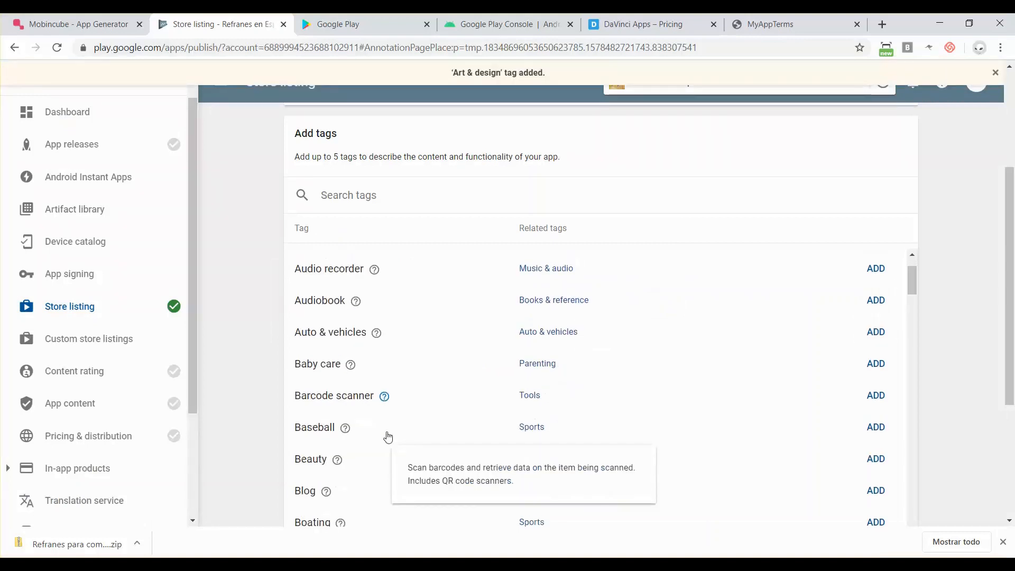
pyautogui.scroll(-3, 387, 437)
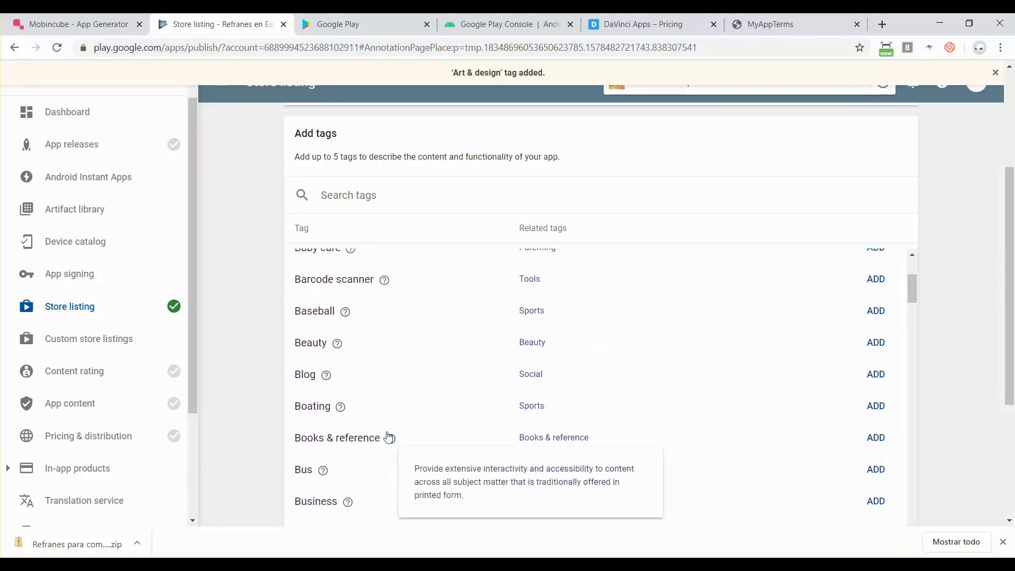
pyautogui.scroll(-6, 389, 437)
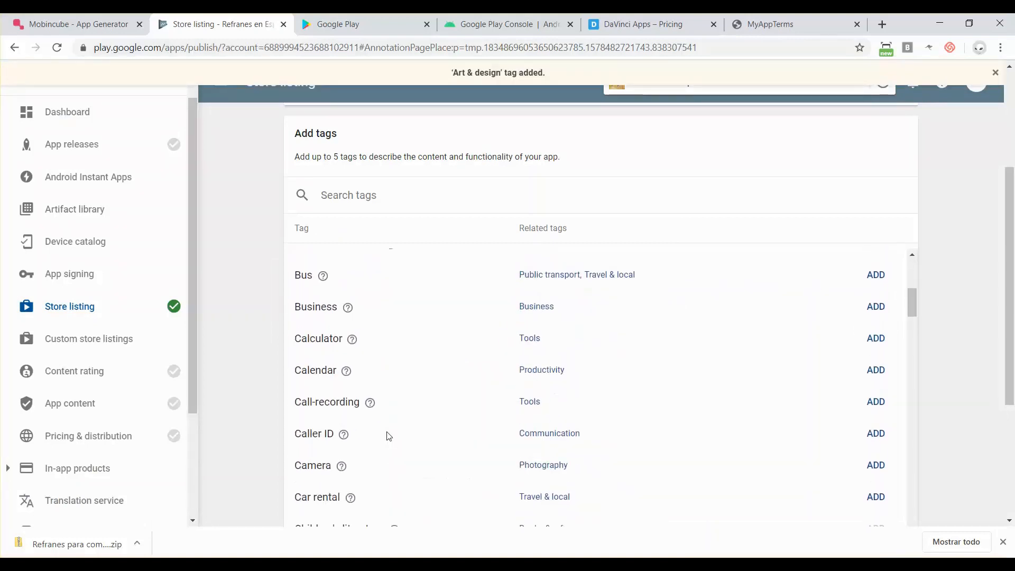
pyautogui.scroll(-2, 387, 437)
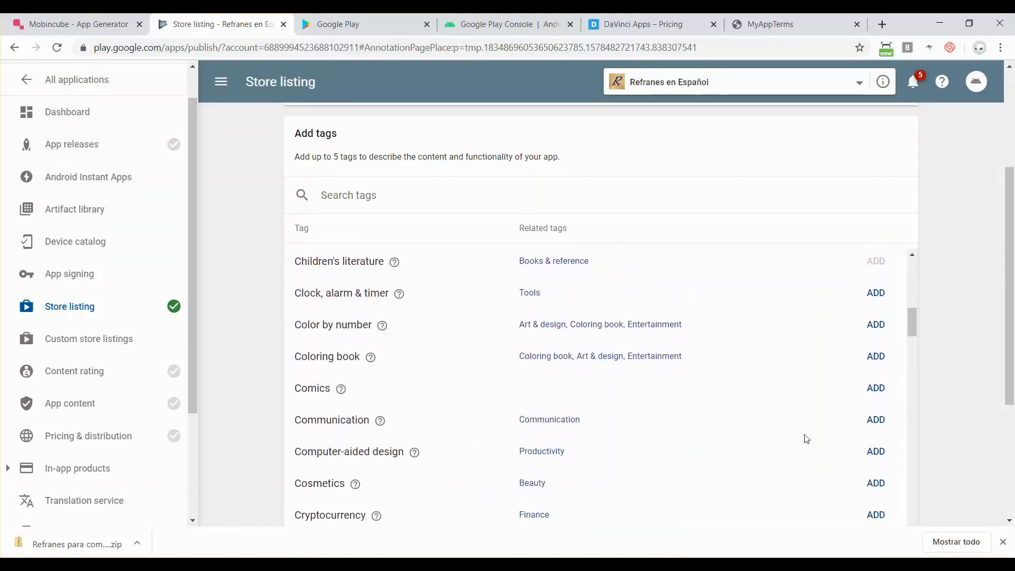
pyautogui.click(876, 420)
pyautogui.click(670, 314)
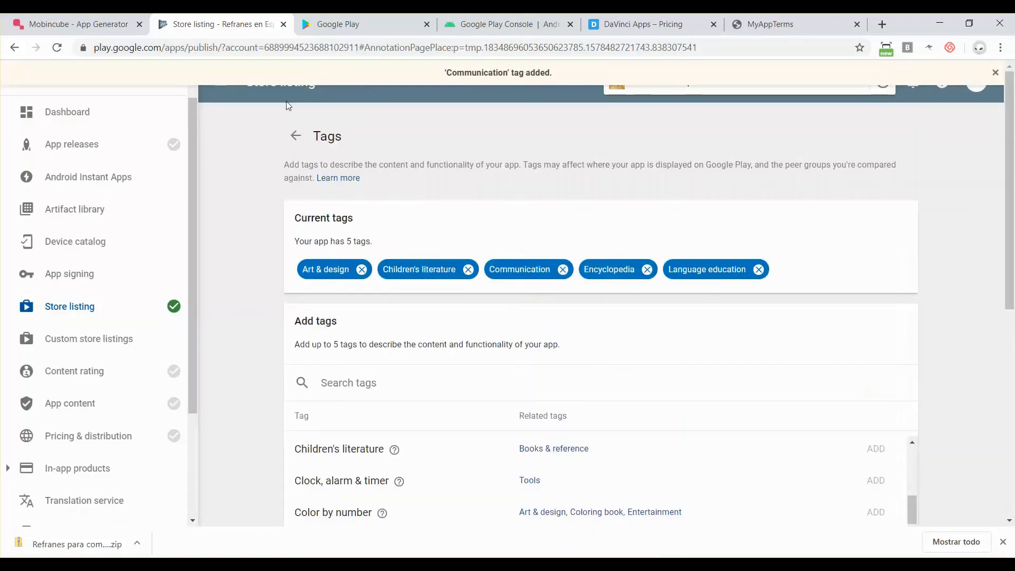
pyautogui.click(296, 136)
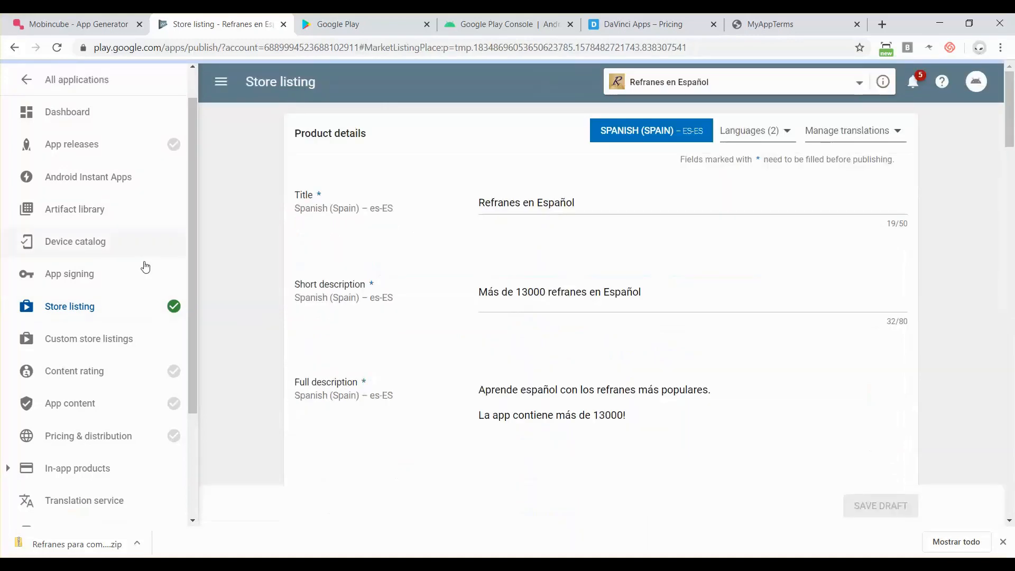
pyautogui.scroll(-10, 245, 341)
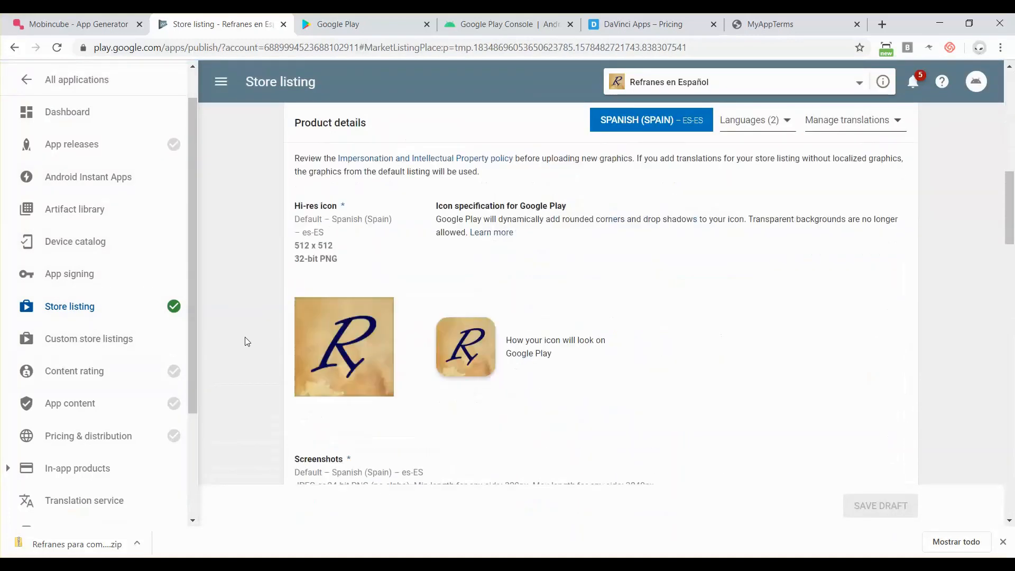
pyautogui.scroll(-15, 245, 341)
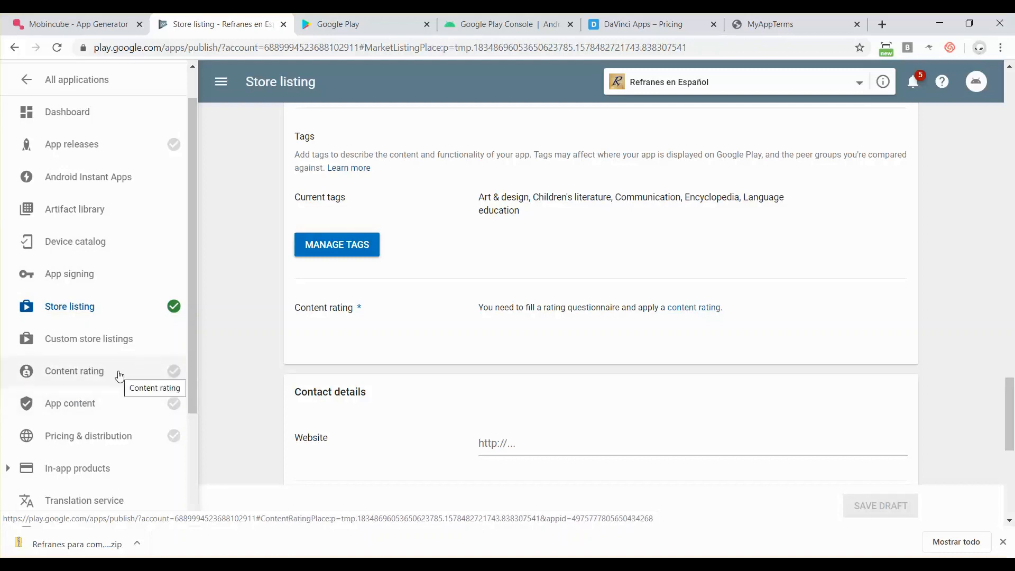
# - Open Pricing & distribution and mark all countries Available via the table header
pyautogui.click(73, 435)
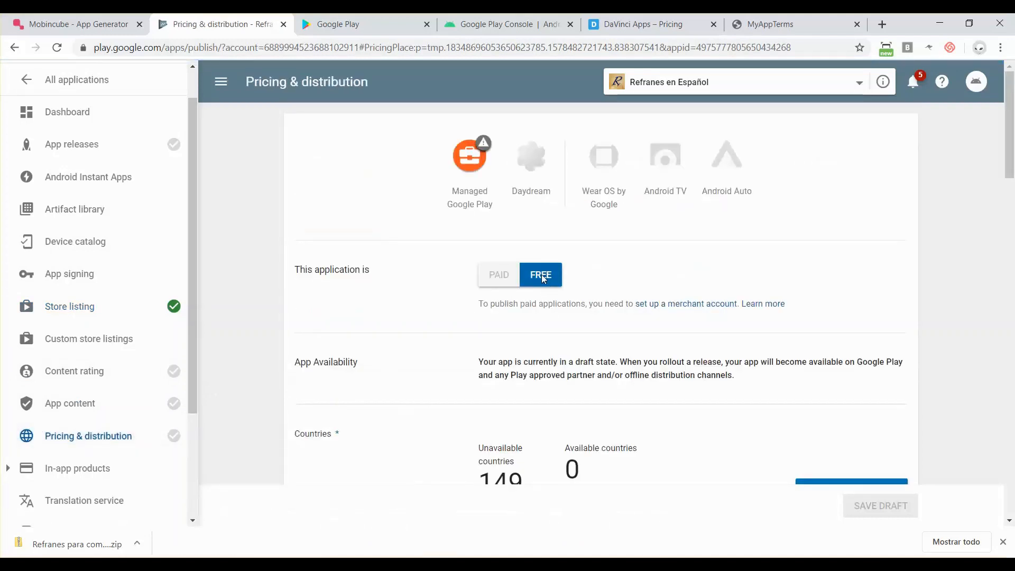
pyautogui.scroll(-5, 543, 279)
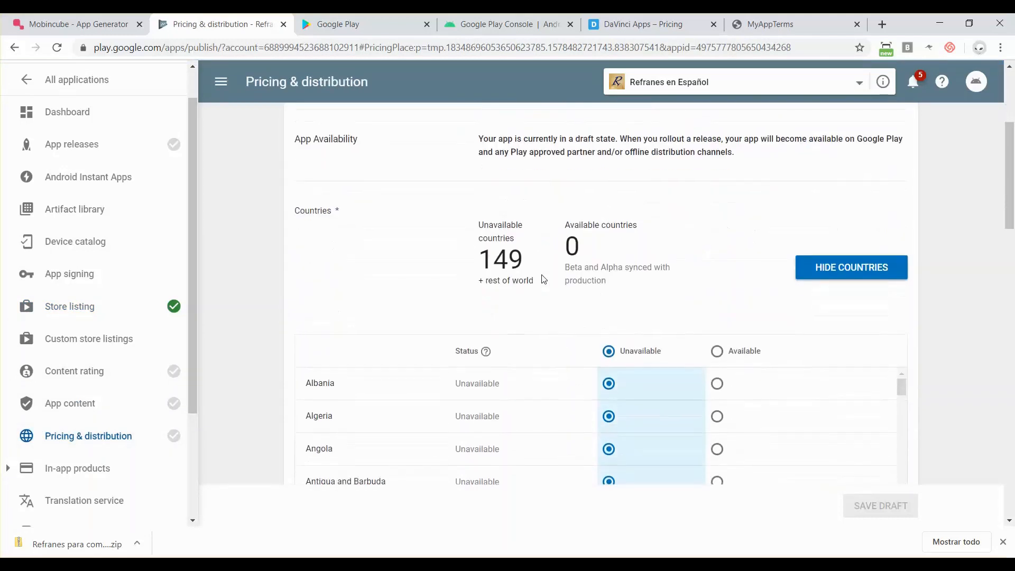
pyautogui.scroll(-1, 543, 279)
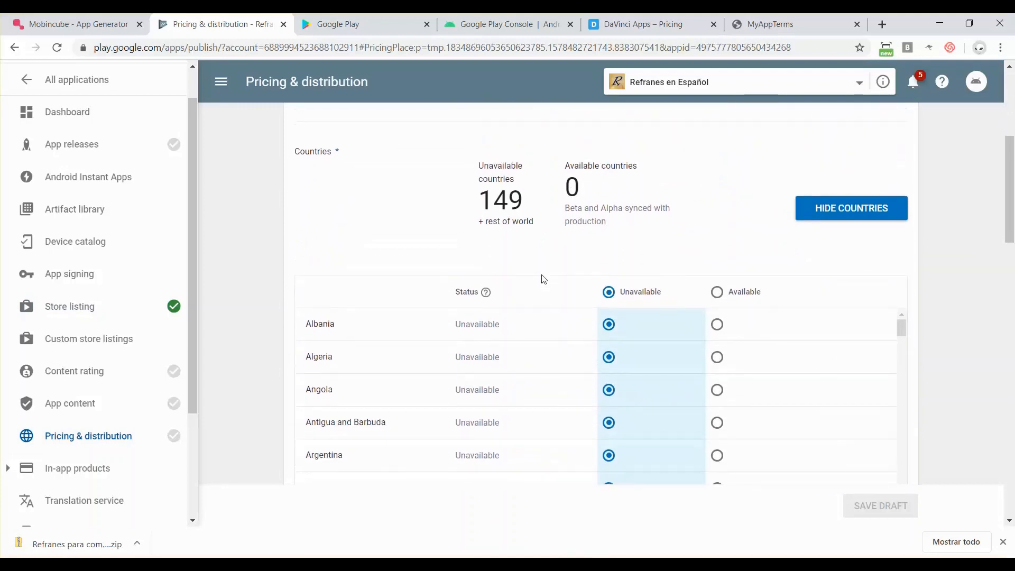
pyautogui.scroll(-2, 626, 288)
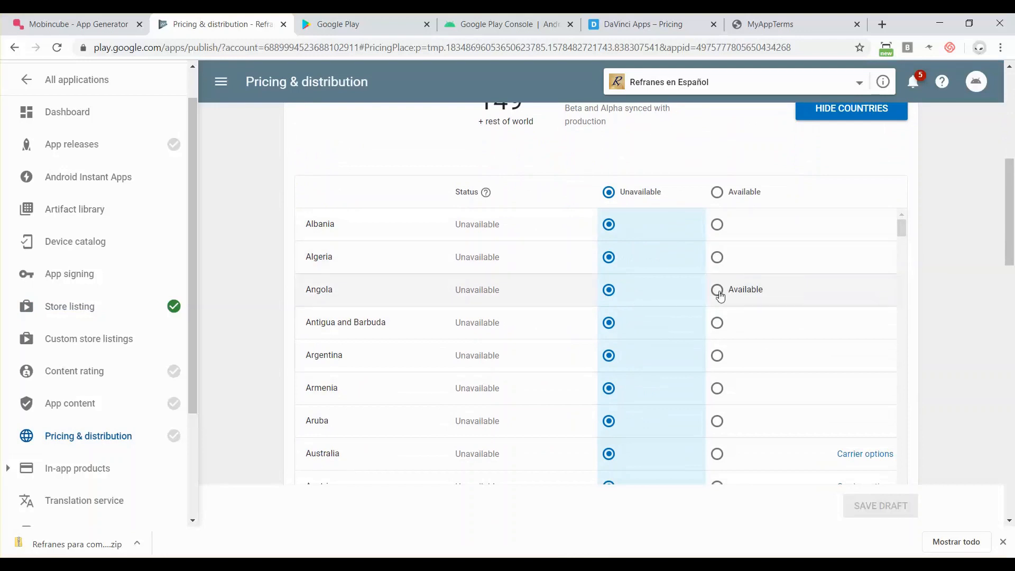
pyautogui.click(717, 192)
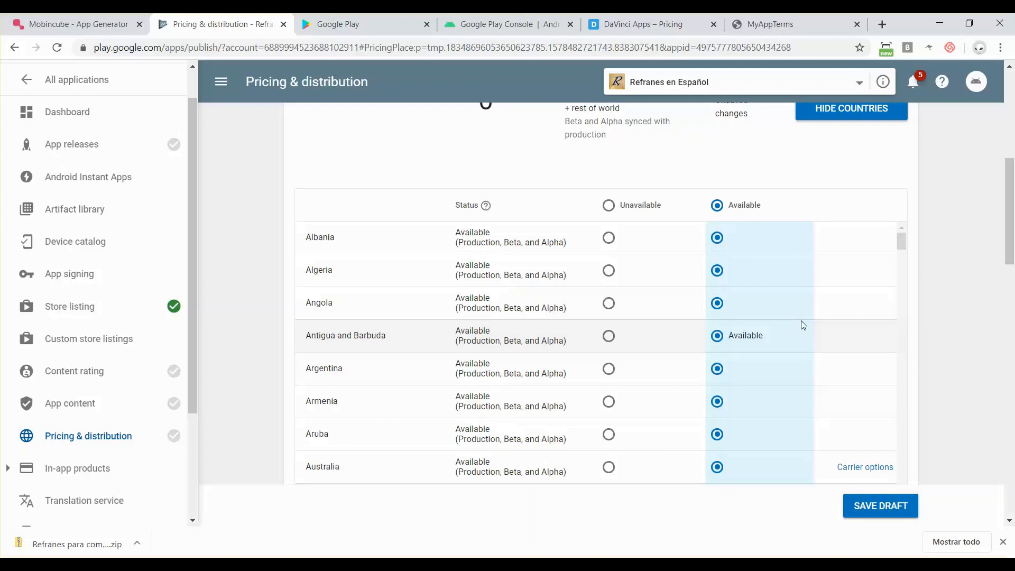
pyautogui.scroll(-7, 943, 374)
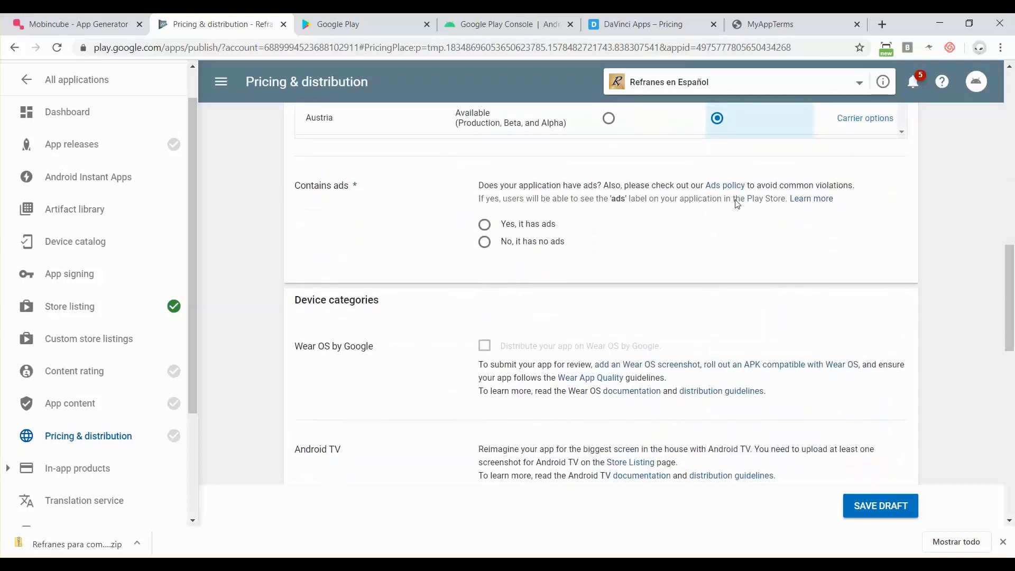
# - Scroll through the Contains ads, Device categories, User programs and Consent sections
pyautogui.scroll(2, 737, 204)
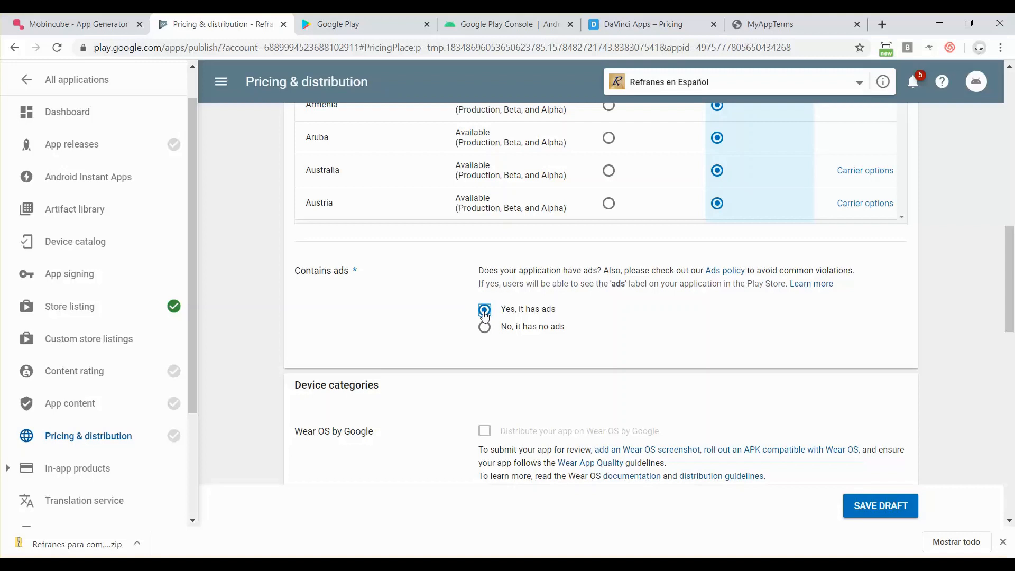
pyautogui.scroll(-1, 484, 316)
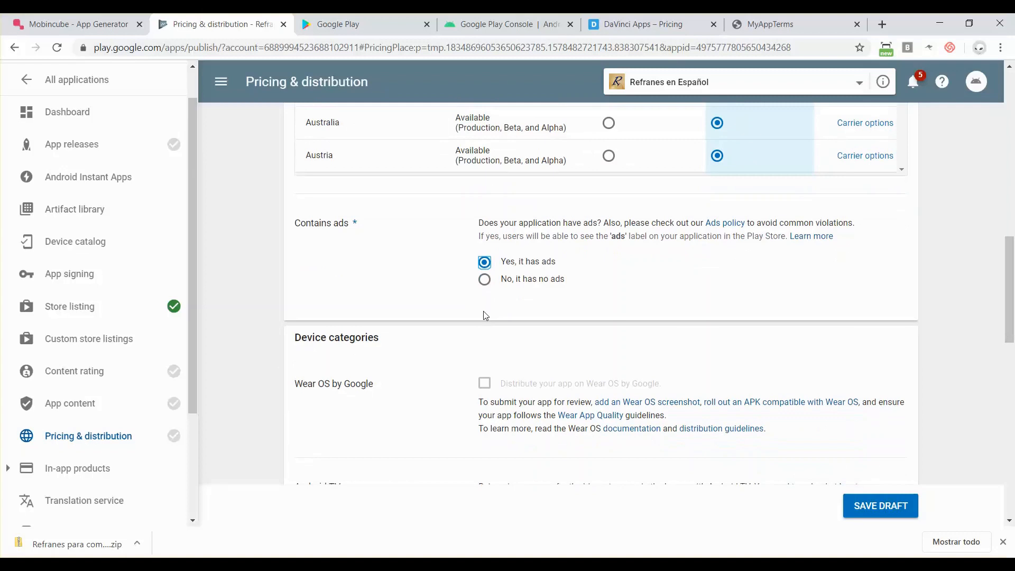
pyautogui.scroll(-2, 485, 315)
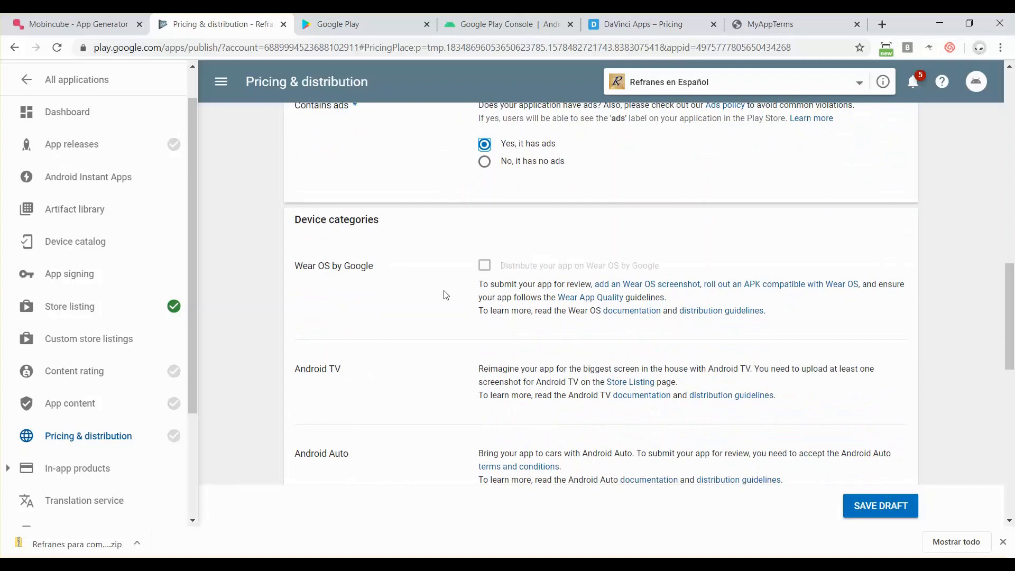
pyautogui.scroll(-1, 446, 294)
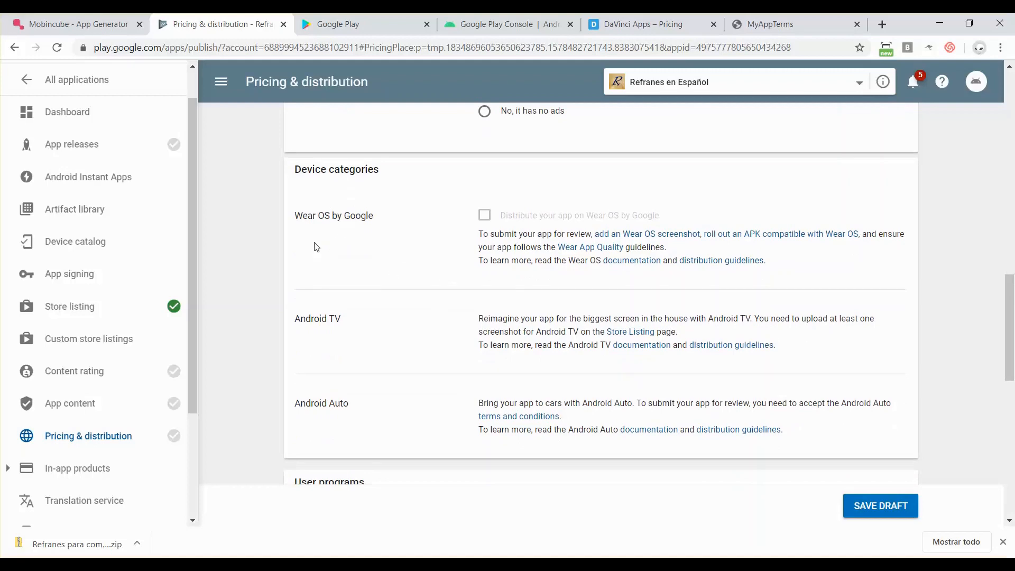
pyautogui.scroll(-5, 389, 379)
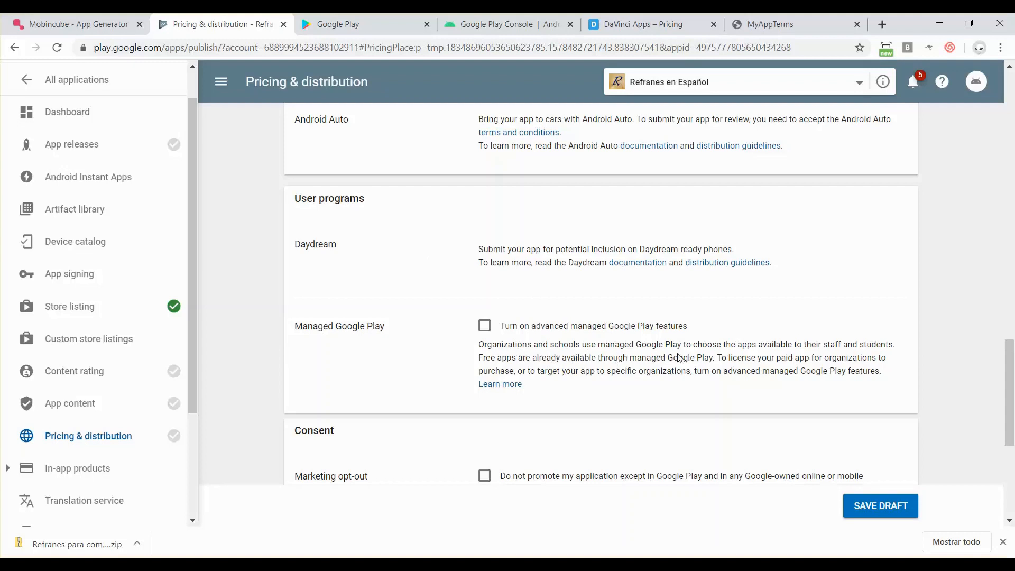
pyautogui.scroll(-1, 679, 358)
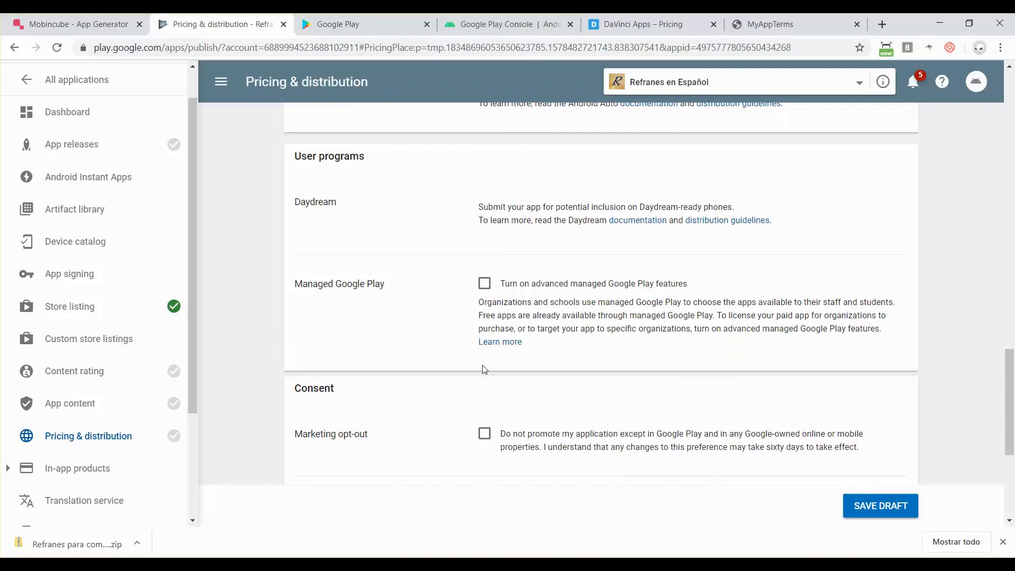
pyautogui.scroll(-5, 484, 370)
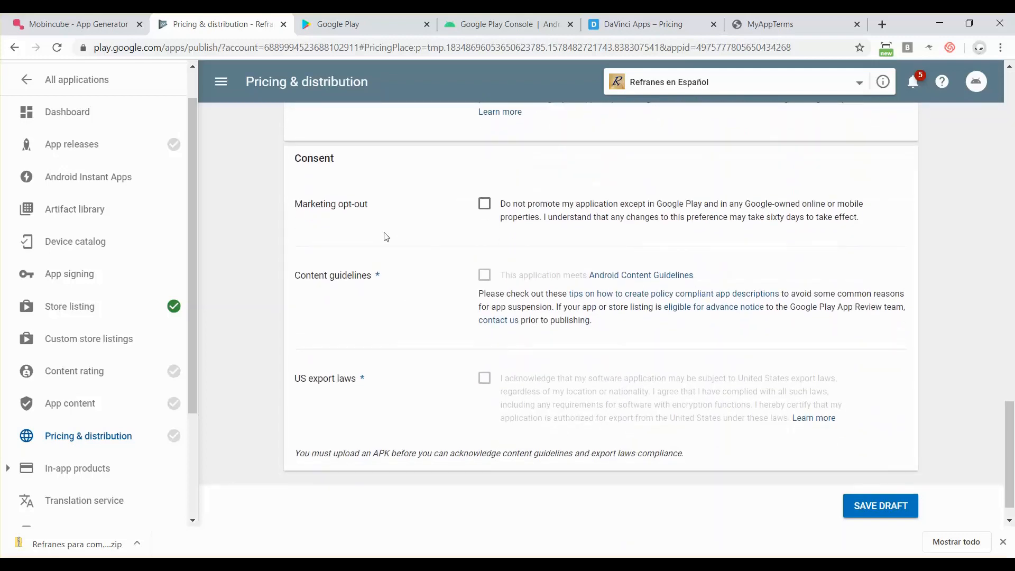
# - Leave Marketing opt-out unchecked and save the Pricing & distribution draft
pyautogui.click(485, 207)
pyautogui.click(485, 206)
pyautogui.click(464, 242)
pyautogui.moveTo(311, 456); pyautogui.dragTo(686, 460)
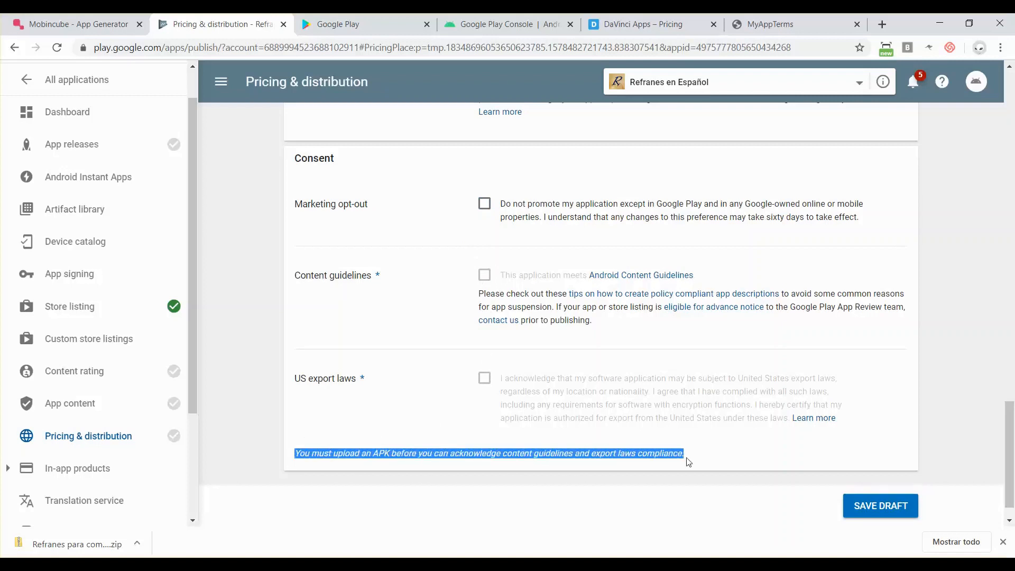
pyautogui.click(881, 506)
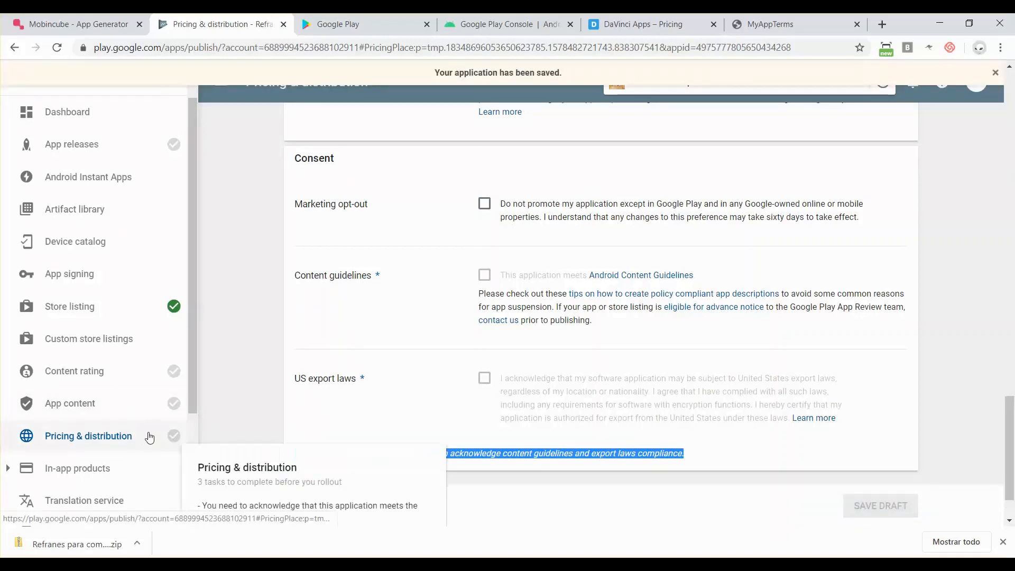
pyautogui.click(240, 353)
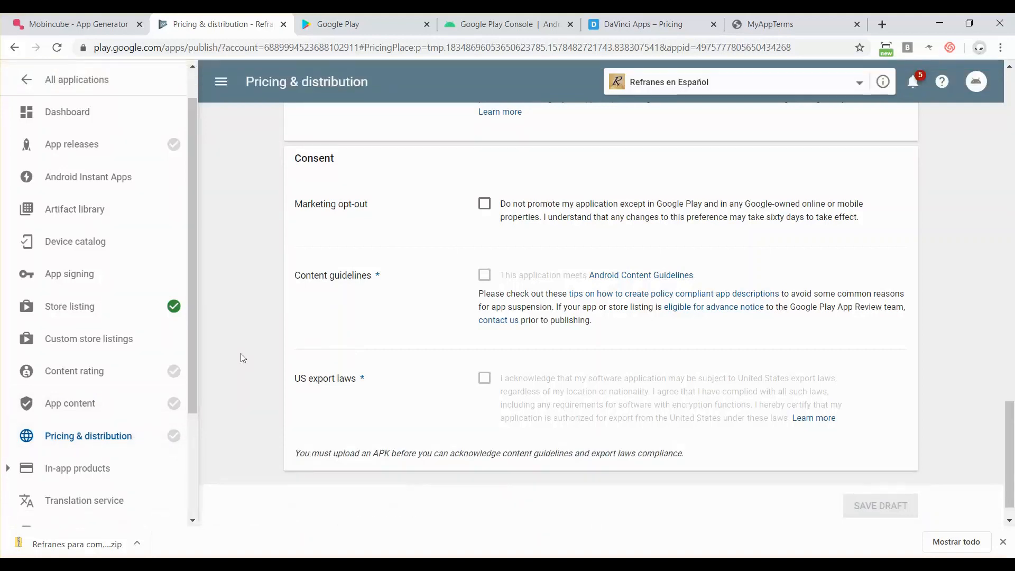
pyautogui.scroll(1, 240, 353)
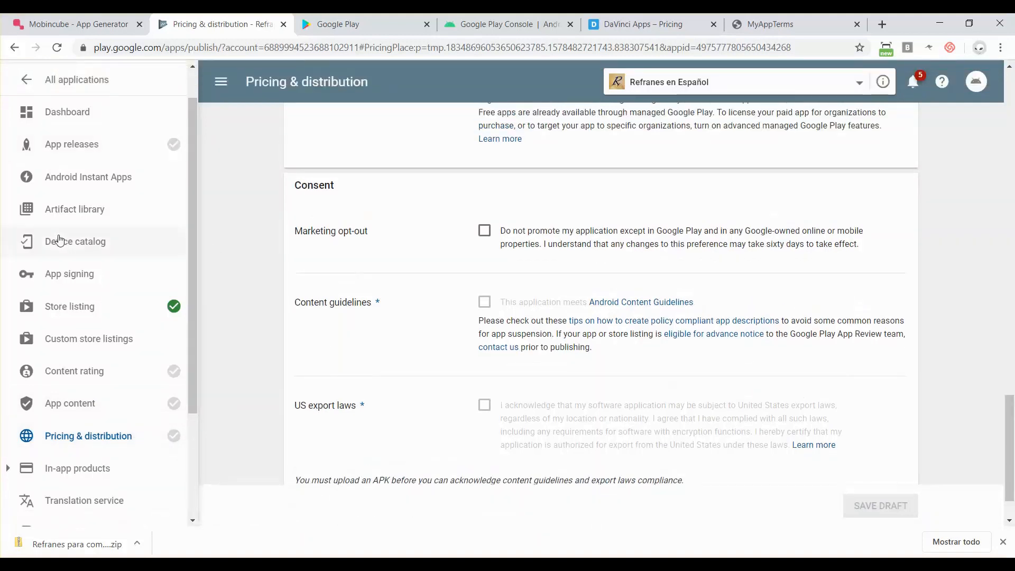
pyautogui.scroll(1, 59, 241)
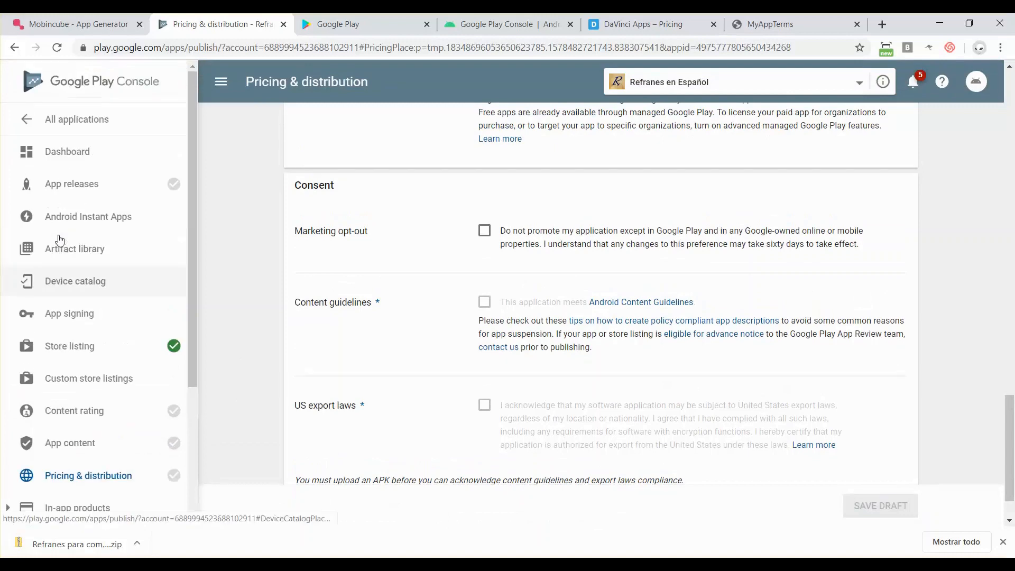
# - Go to App releases and open management for the Production track
pyautogui.click(76, 190)
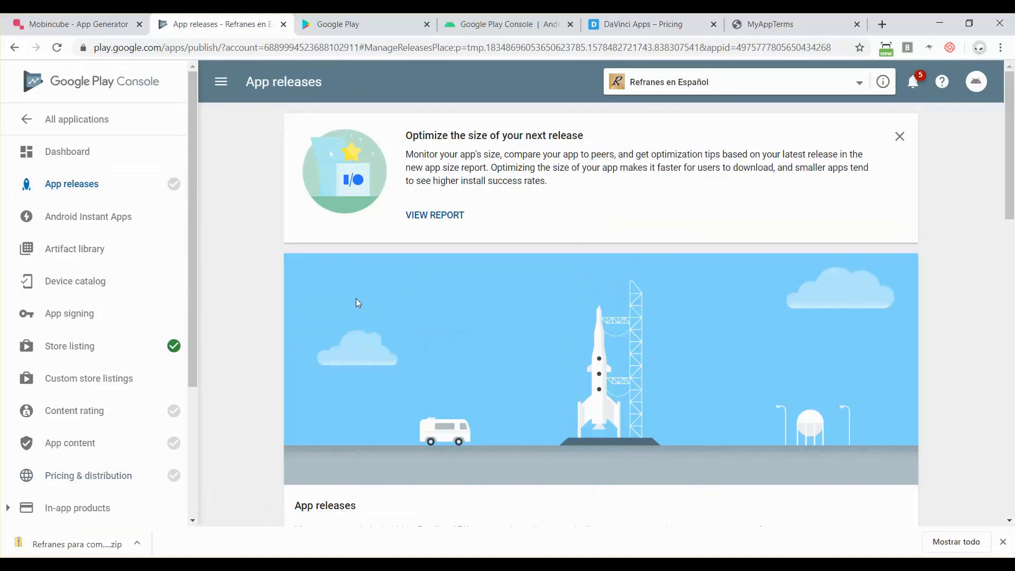
pyautogui.scroll(-2, 356, 299)
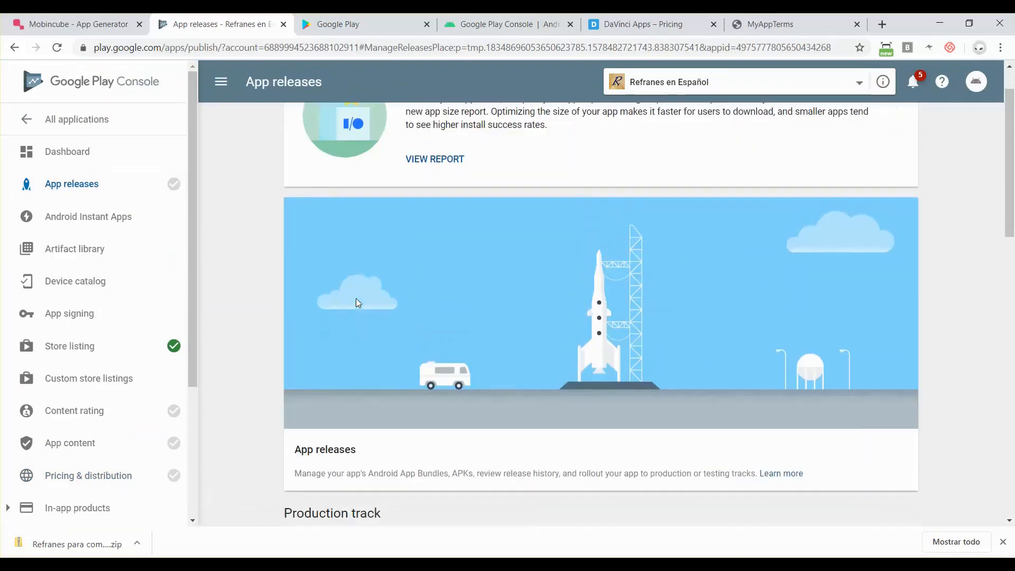
pyautogui.scroll(-1, 357, 303)
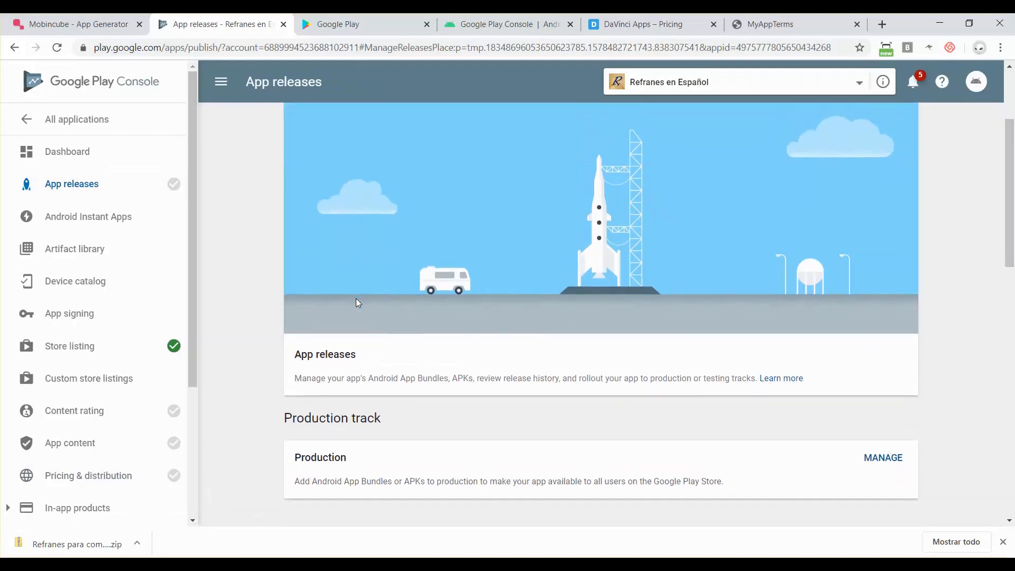
pyautogui.scroll(-2, 356, 302)
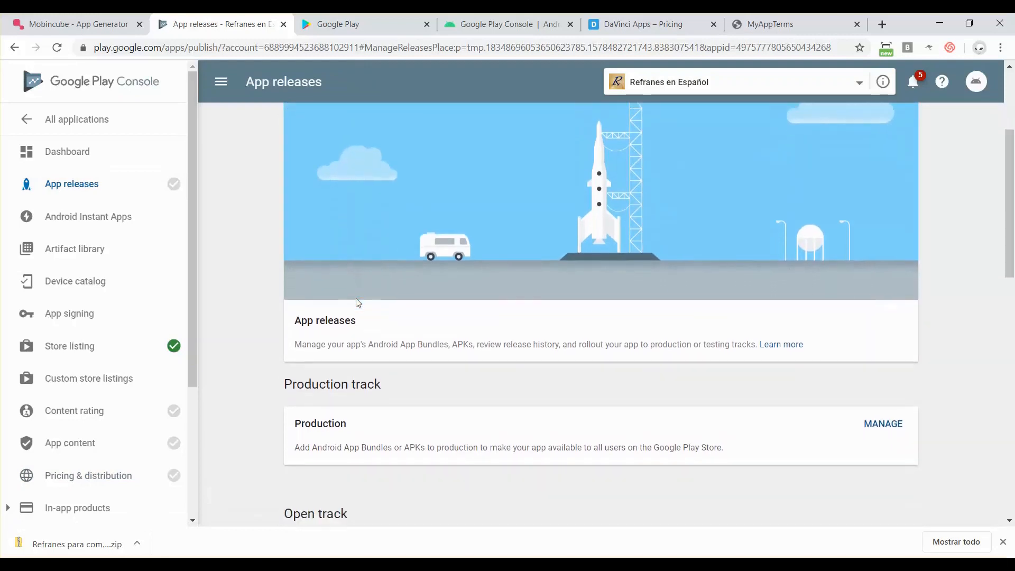
pyautogui.scroll(-1, 357, 299)
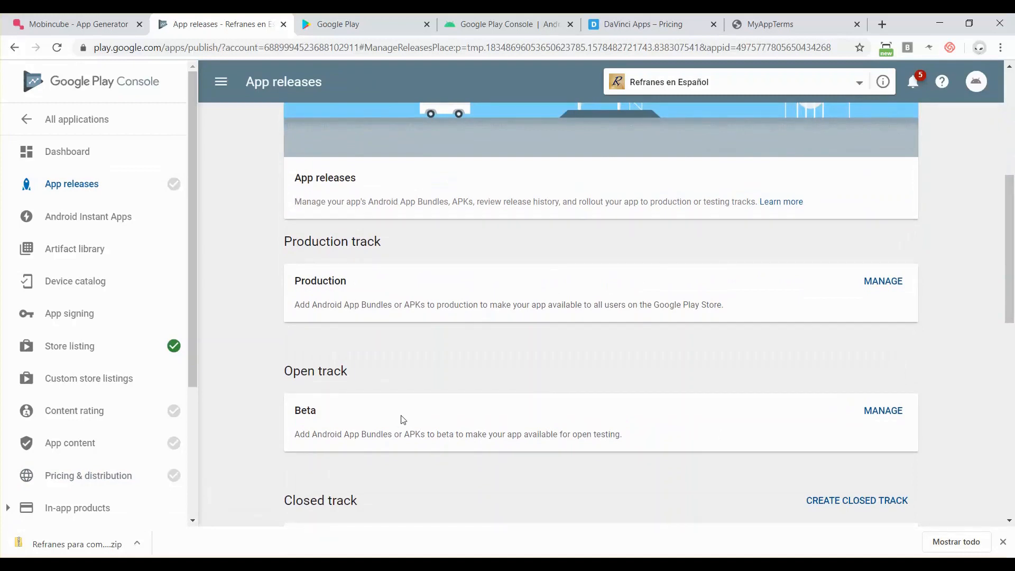
pyautogui.scroll(-2, 402, 418)
pyautogui.scroll(-3, 402, 419)
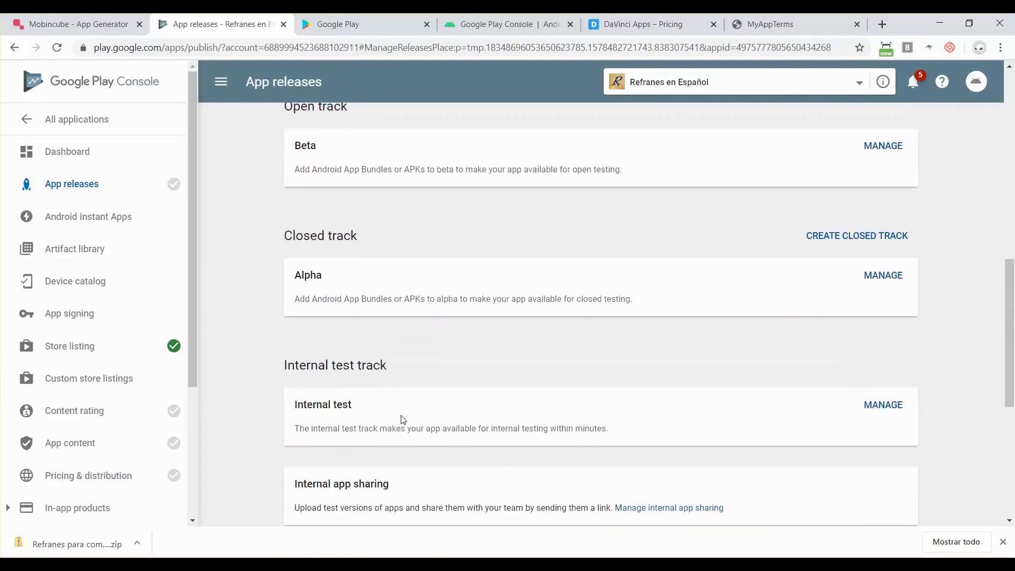
pyautogui.scroll(4, 402, 419)
pyautogui.scroll(2, 327, 304)
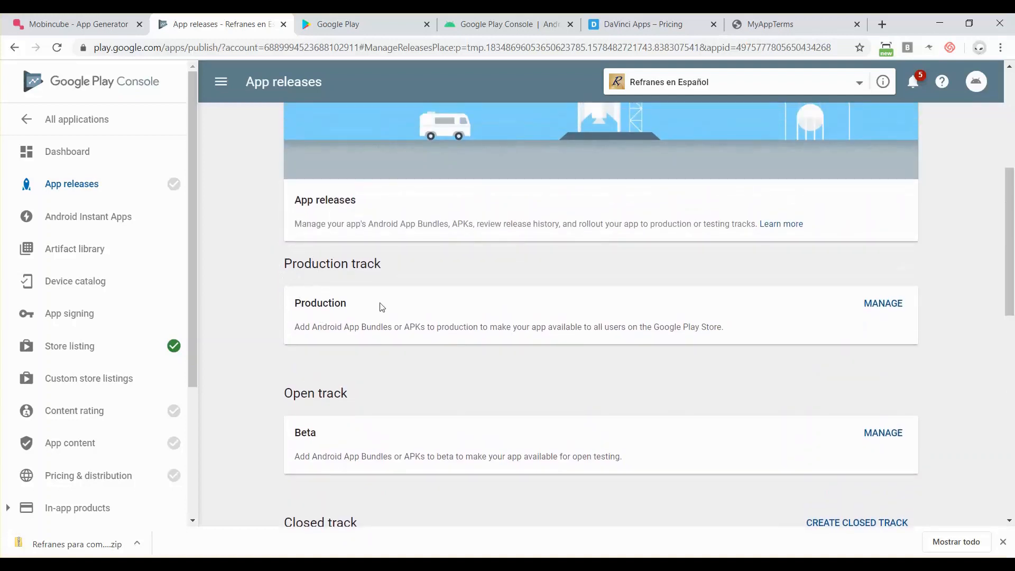
pyautogui.click(882, 305)
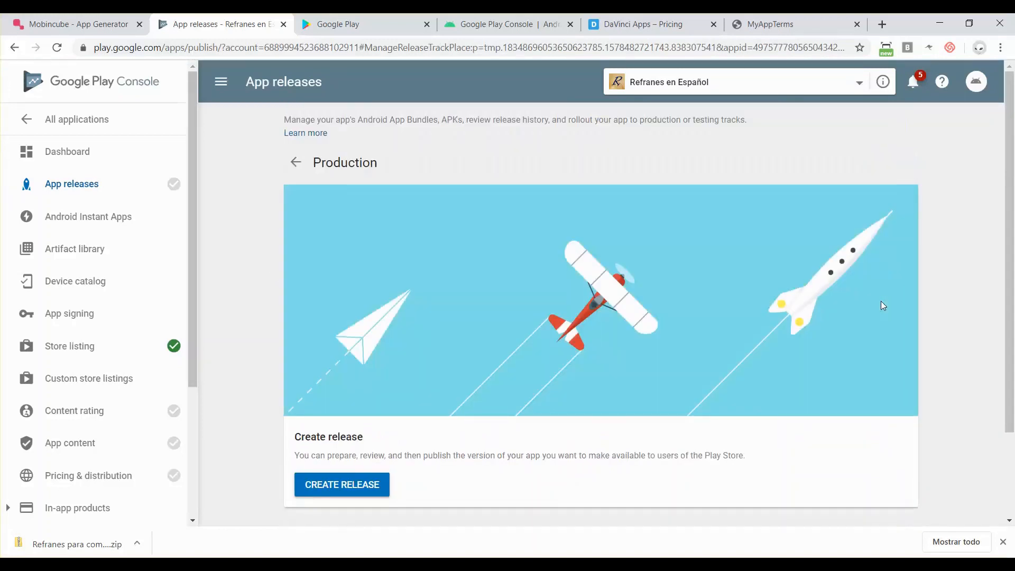
# - Start creating a new release on the Production track
pyautogui.scroll(-2, 255, 363)
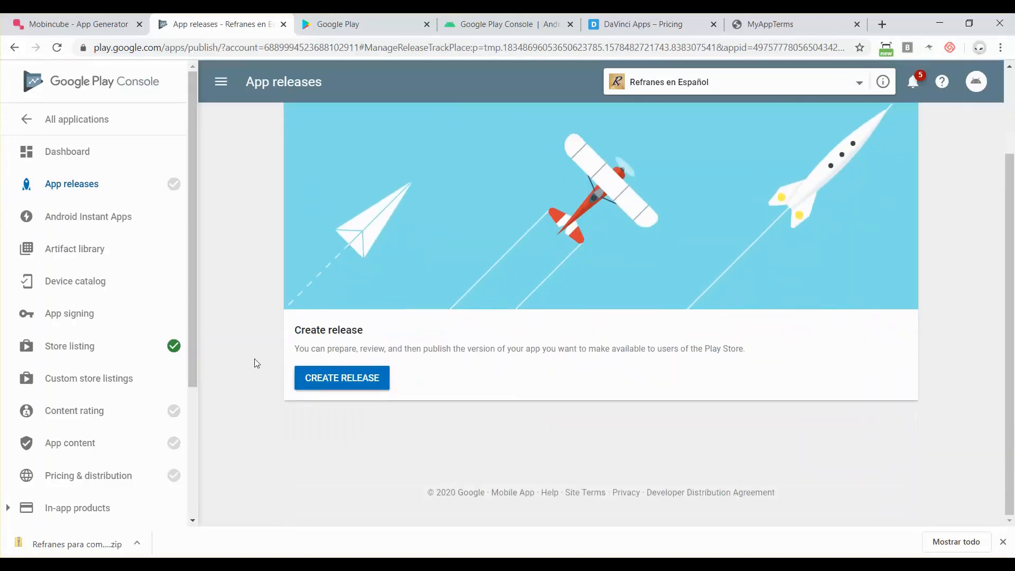
pyautogui.scroll(1, 255, 362)
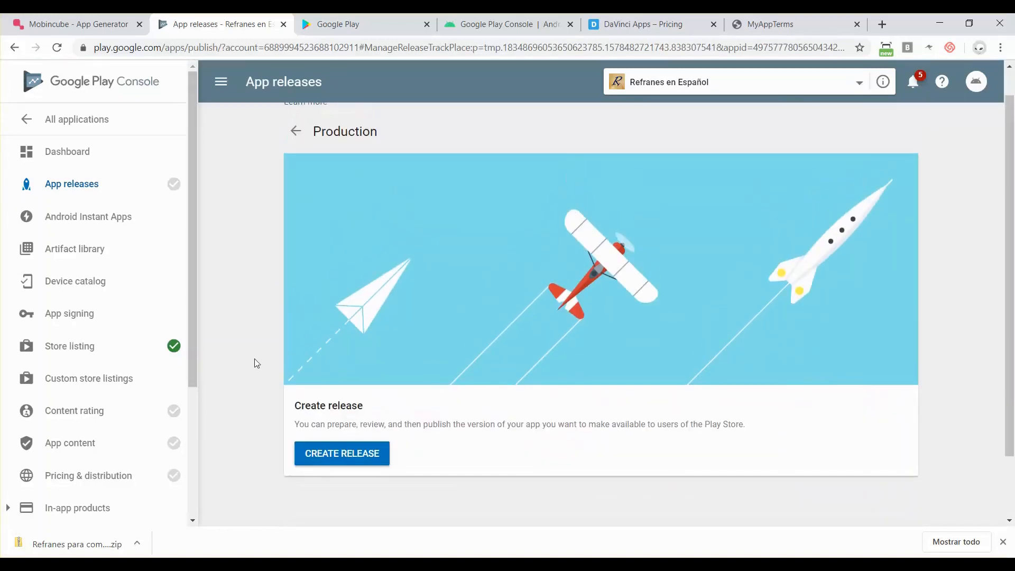
pyautogui.click(339, 456)
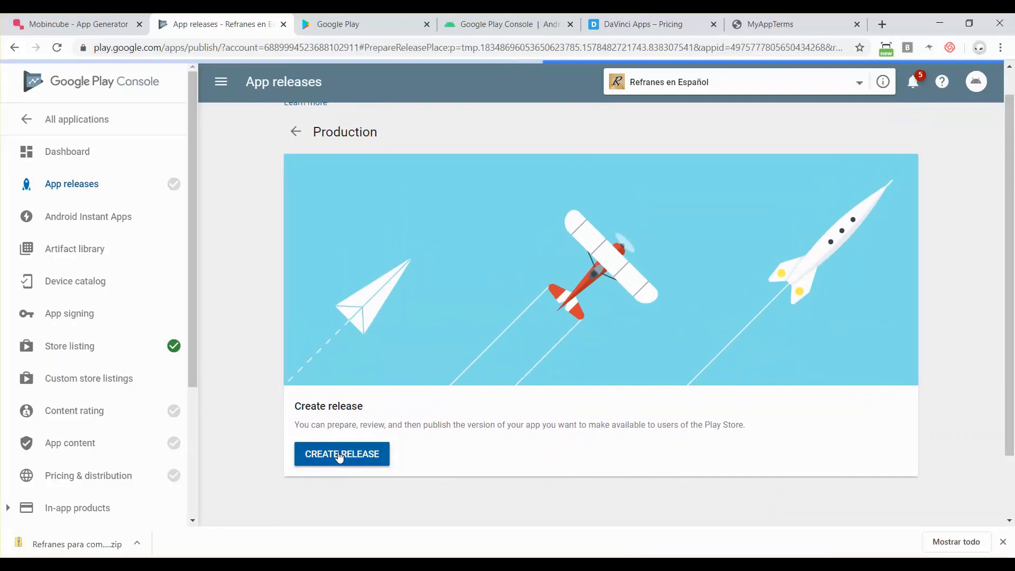
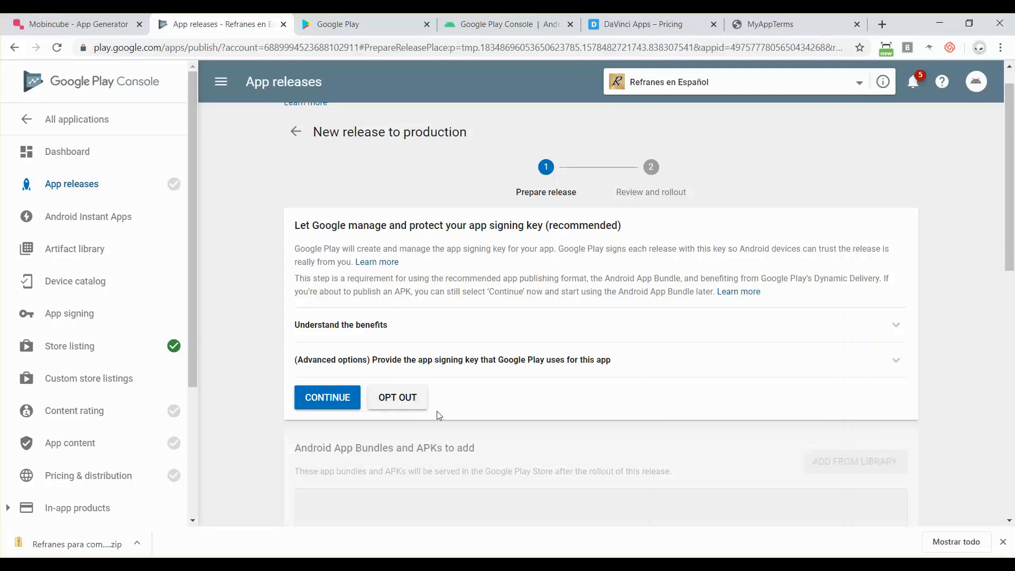
# - Opt out of Google-managed app signing and upload the version code 7 APK to the release
pyautogui.click(396, 401)
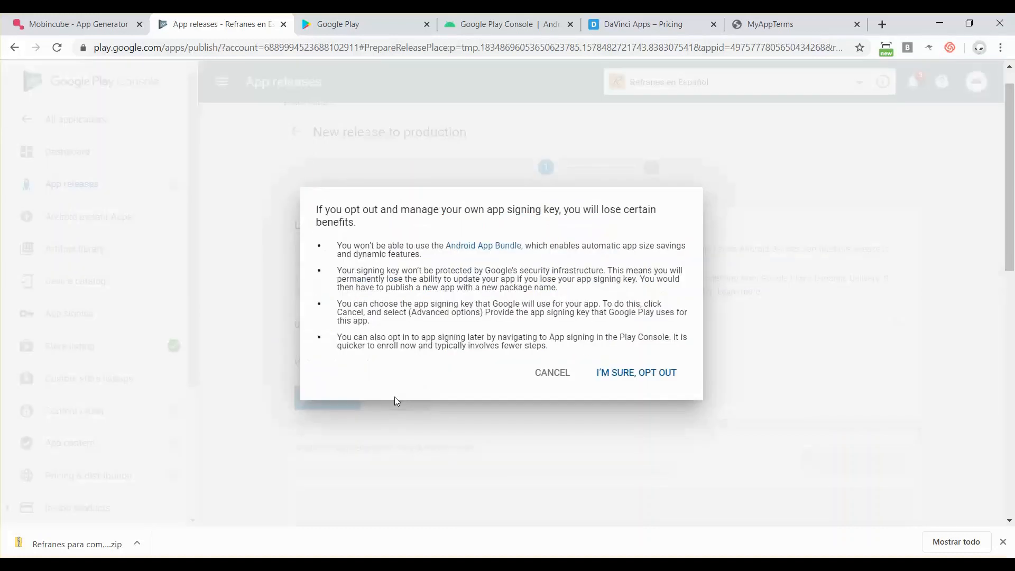
pyautogui.click(639, 377)
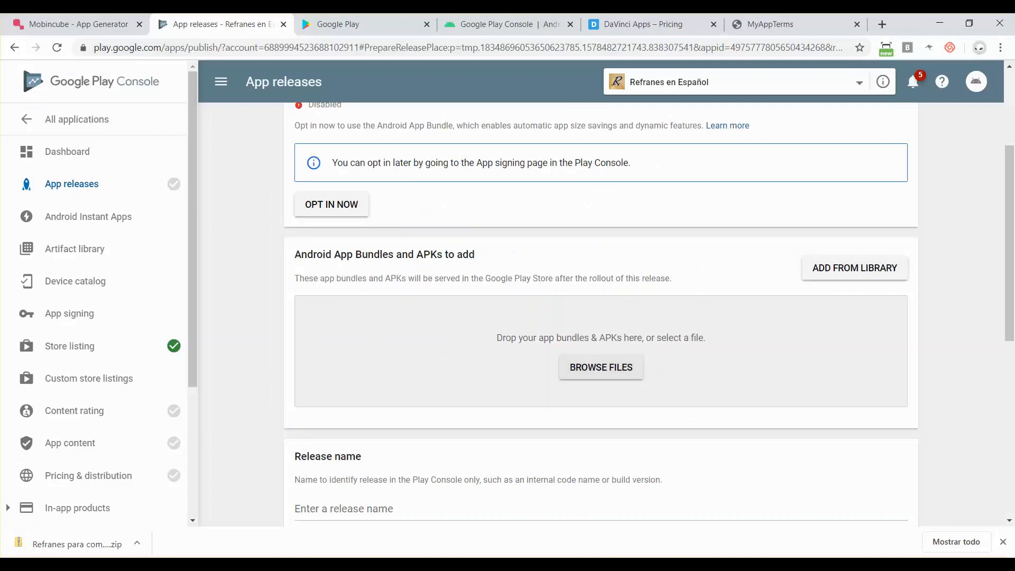
pyautogui.click(417, 565)
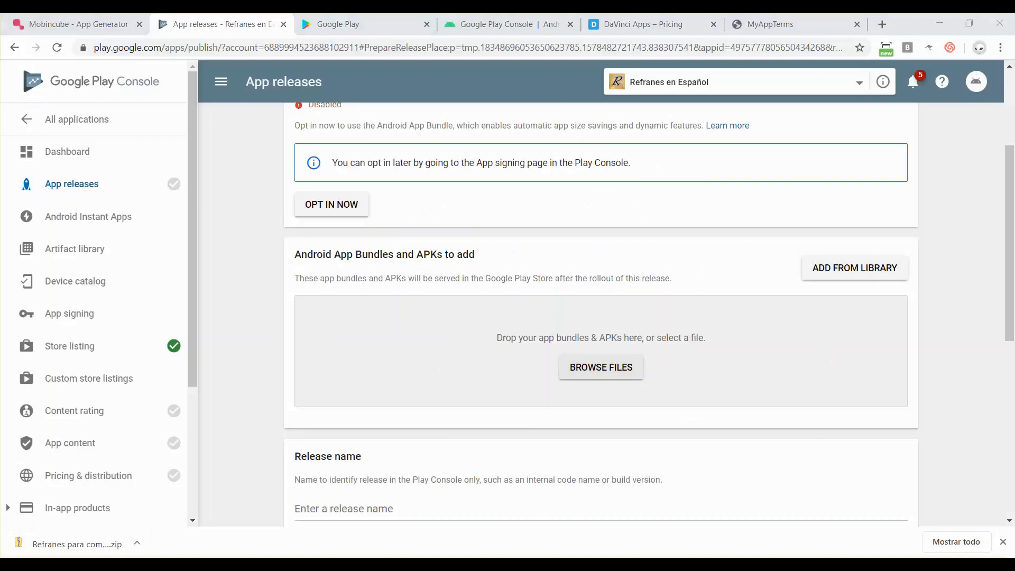
pyautogui.hotkey('alt', 'Tab')
pyautogui.moveTo(219, 100); pyautogui.dragTo(436, 391)
pyautogui.hotkey('alt', 'Tab')
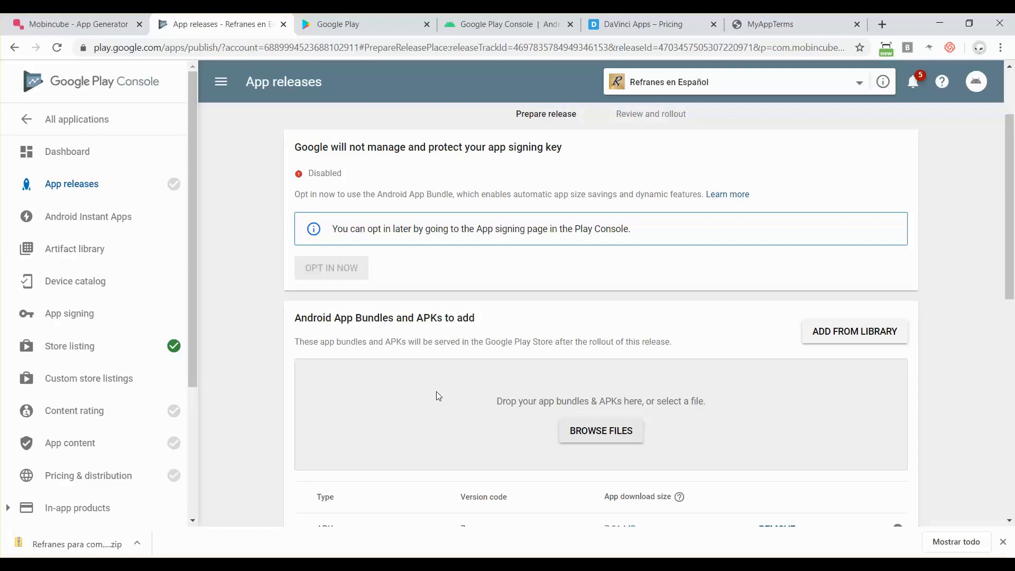
pyautogui.scroll(-2, 693, 414)
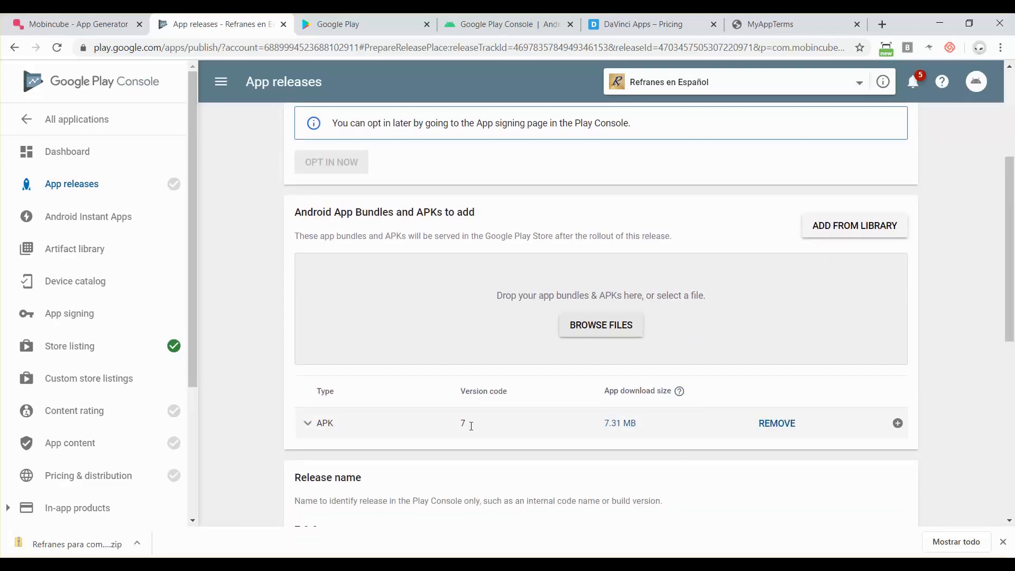
pyautogui.scroll(-2, 522, 425)
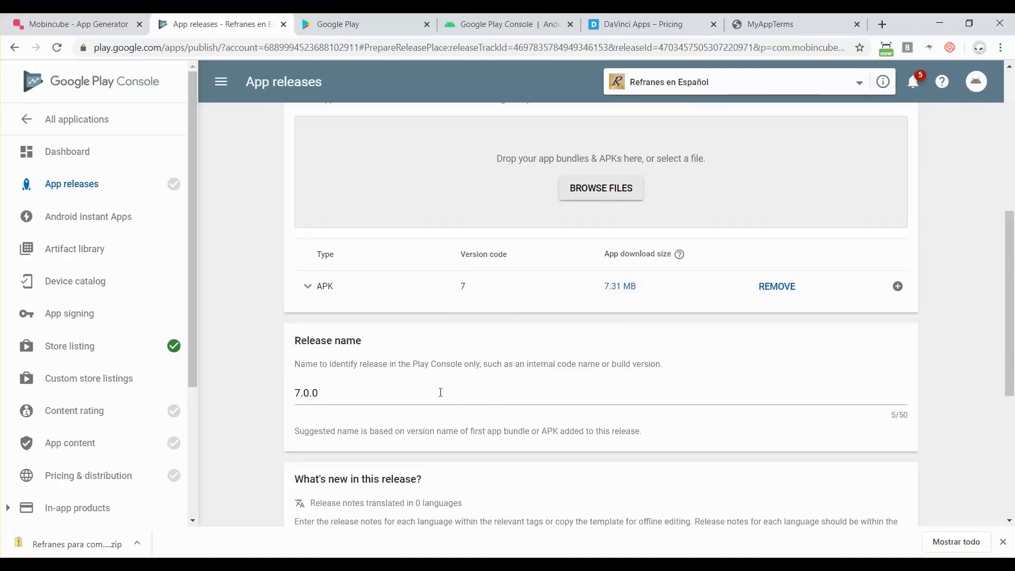
pyautogui.scroll(-3, 441, 392)
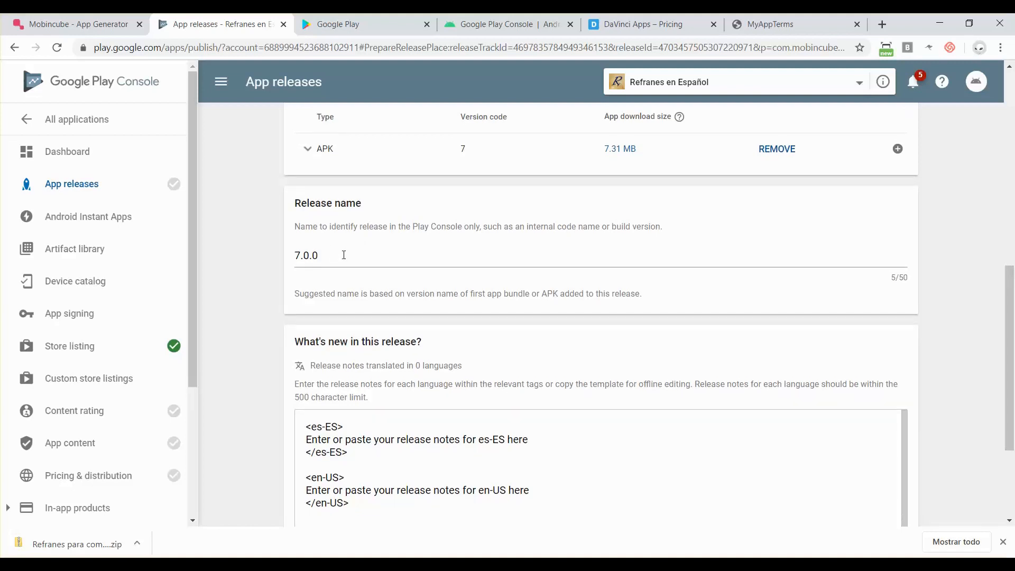
pyautogui.scroll(-1, 405, 452)
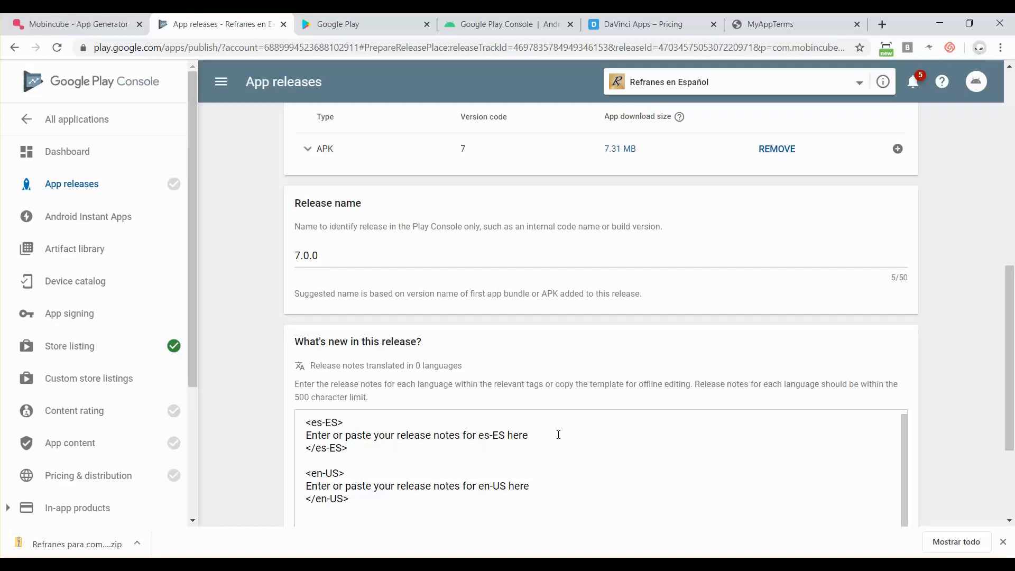
# - Replace the es-ES placeholder release notes with 'Our first release!'
pyautogui.moveTo(555, 435); pyautogui.dragTo(297, 436)
pyautogui.write('Our p')
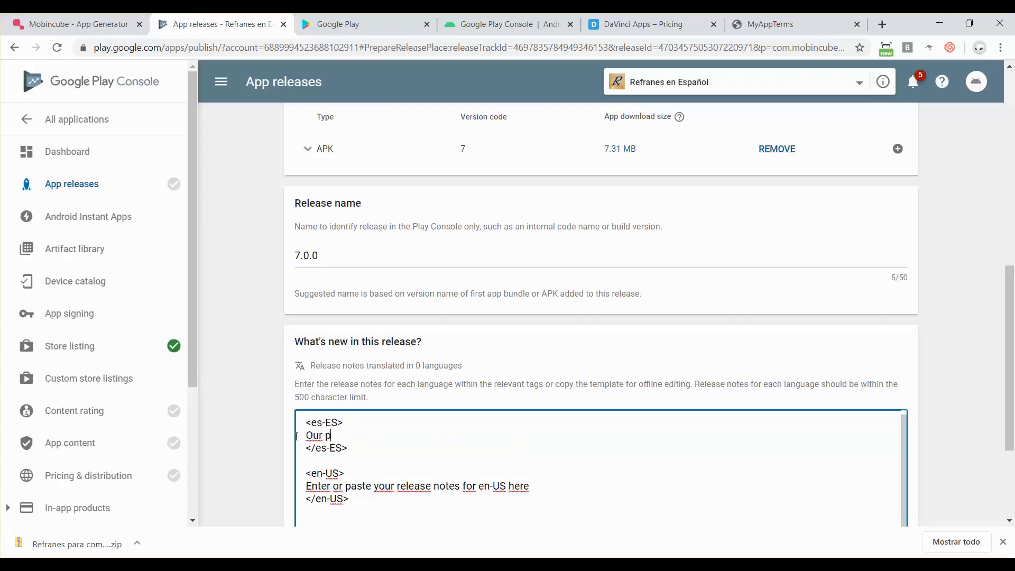
pyautogui.press('BackSpace')
pyautogui.write('first release!')
# - Replace the en-US placeholder notes with 'Primera versión' and save the release
pyautogui.moveTo(546, 493); pyautogui.dragTo(274, 489)
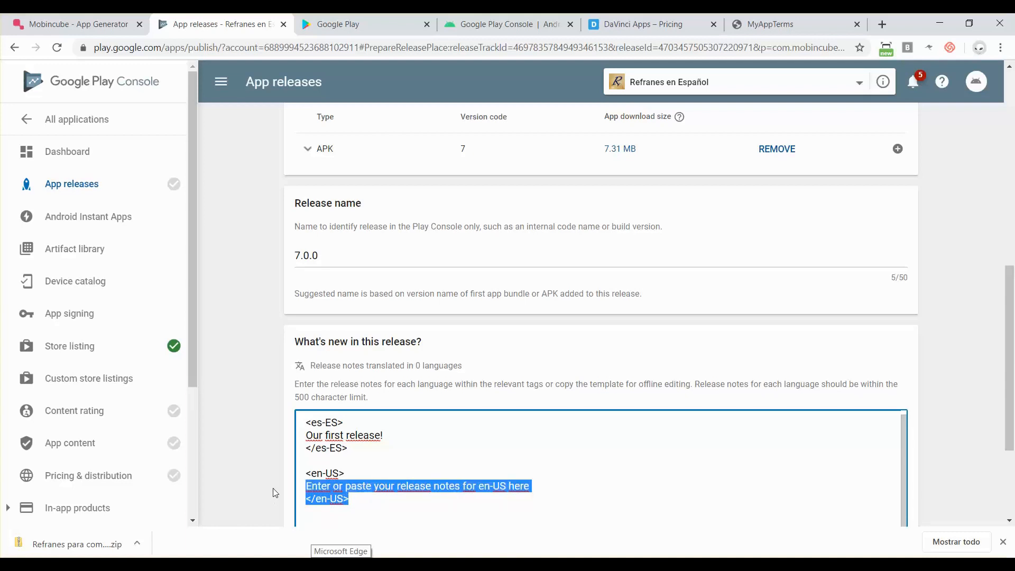
pyautogui.moveTo(547, 492); pyautogui.dragTo(279, 495)
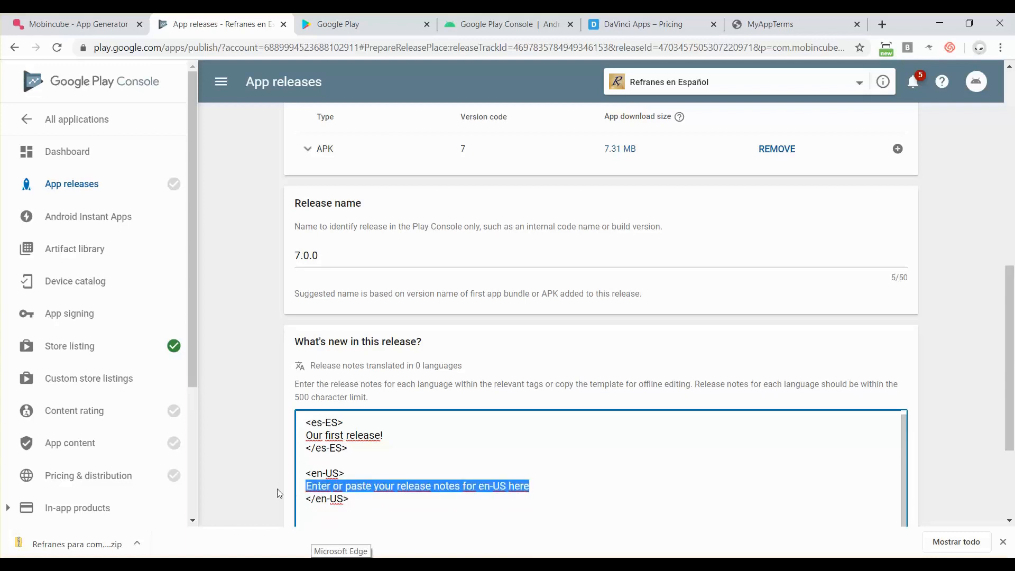
pyautogui.write('Primera versión')
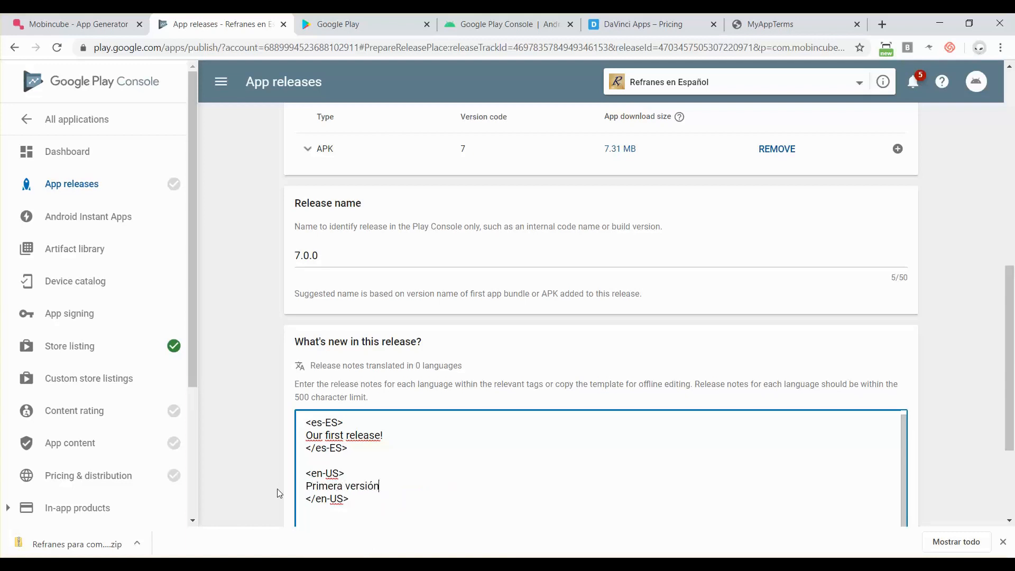
pyautogui.scroll(-3, 279, 493)
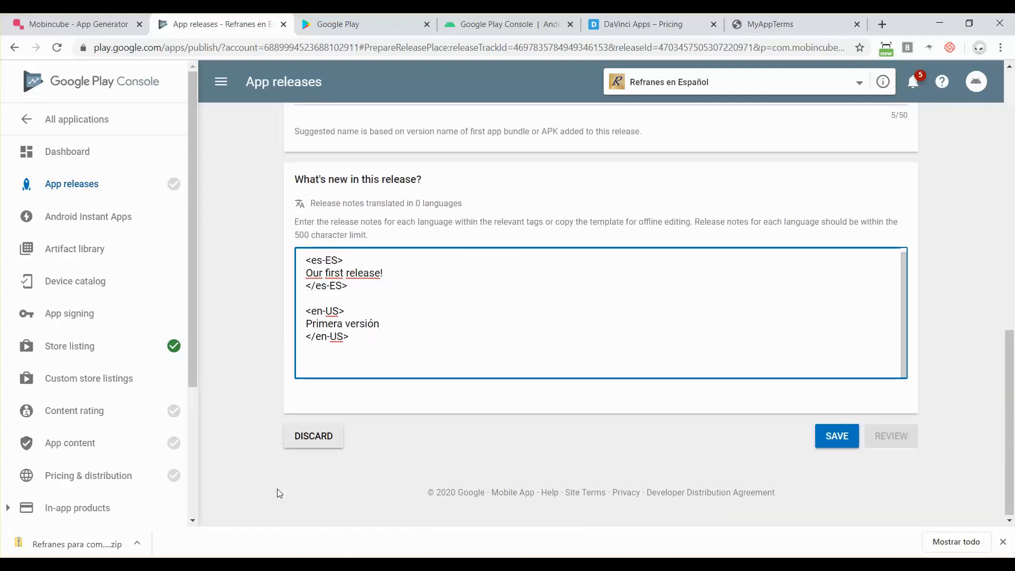
pyautogui.scroll(1, 277, 488)
pyautogui.click(821, 469)
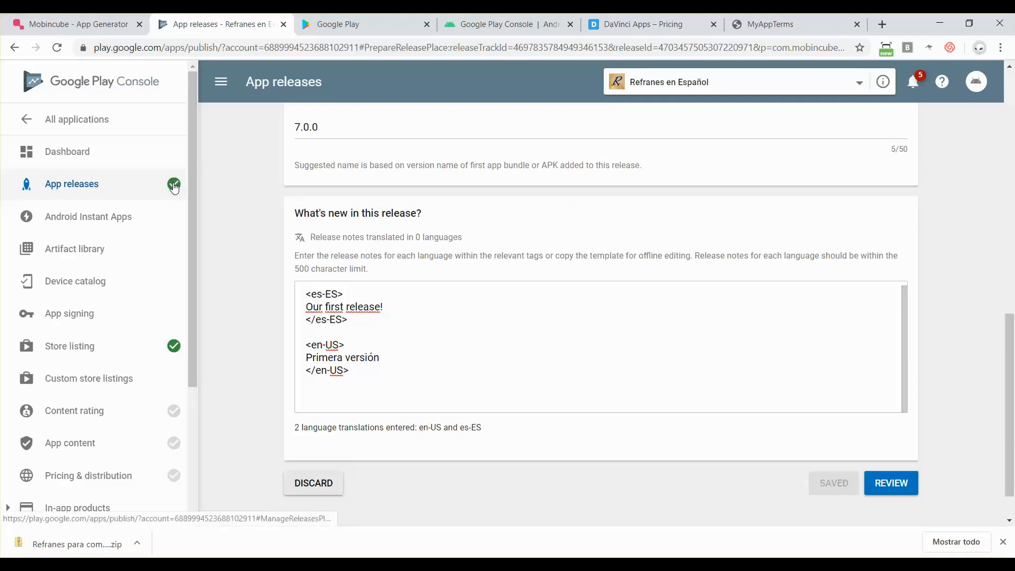
pyautogui.scroll(1, 784, 281)
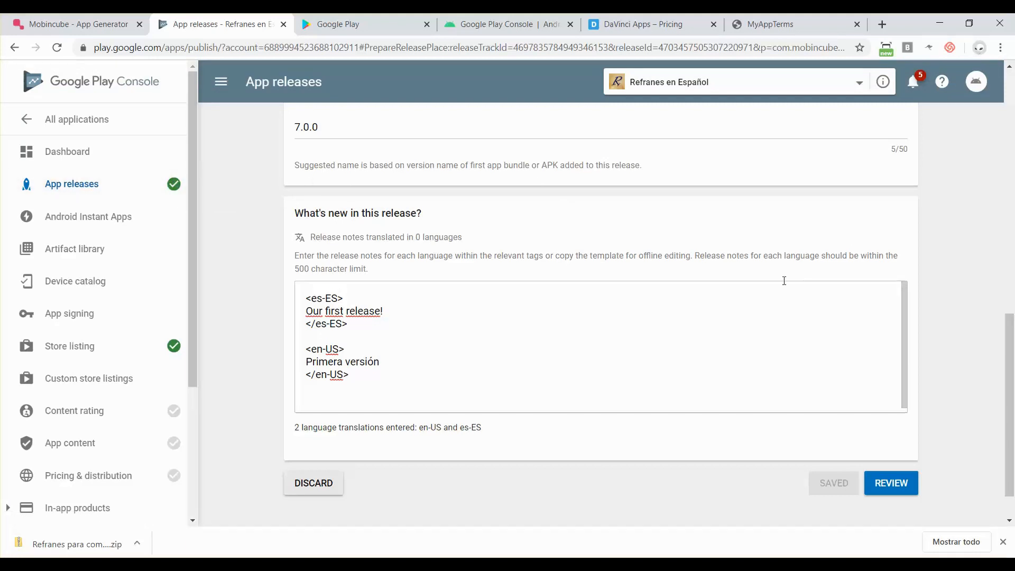
pyautogui.scroll(9, 950, 273)
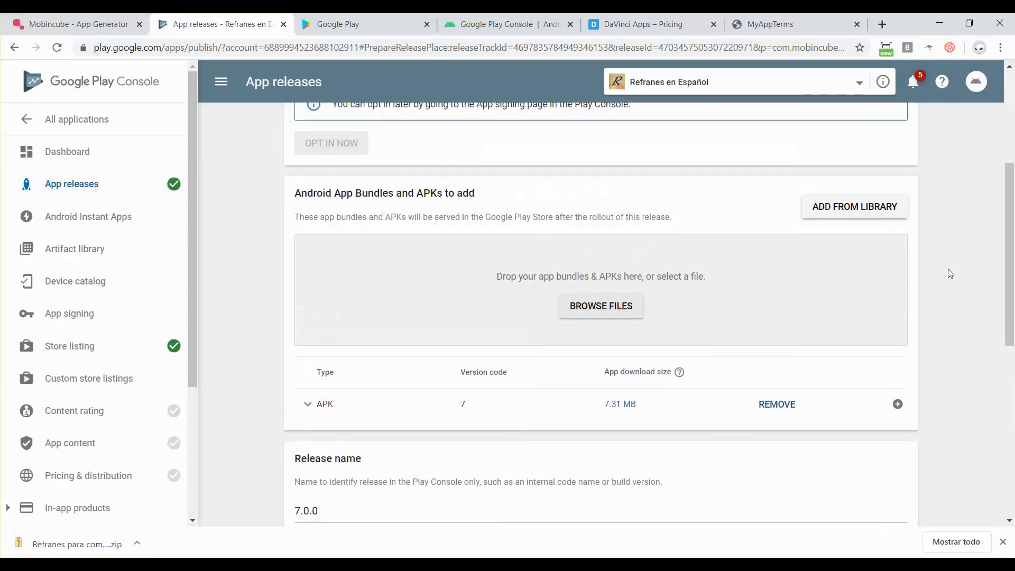
pyautogui.scroll(-10, 947, 275)
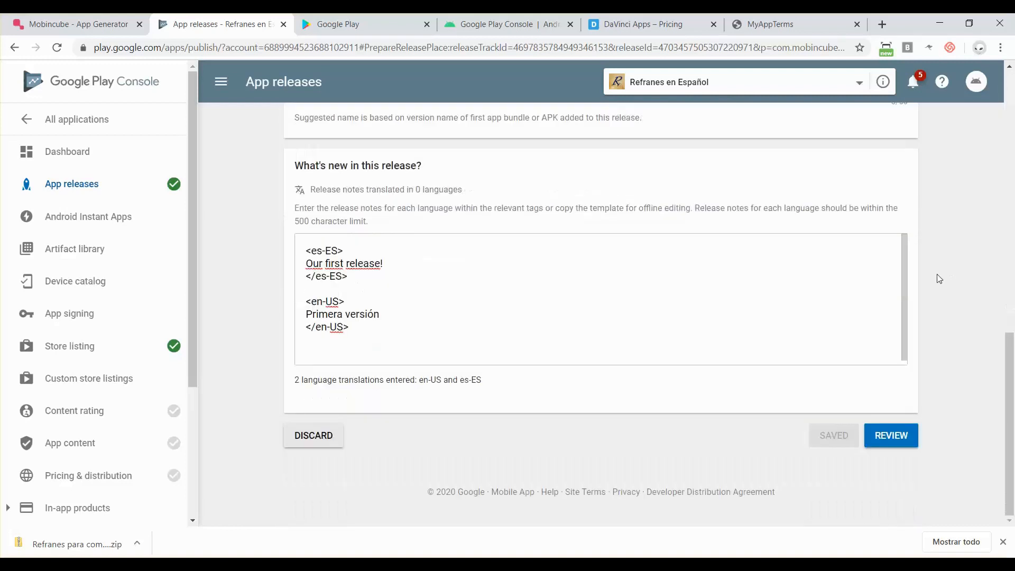
# - Move release 7.0.0 to its review page and check the Unoptimized APK warning for APK 7
pyautogui.click(901, 441)
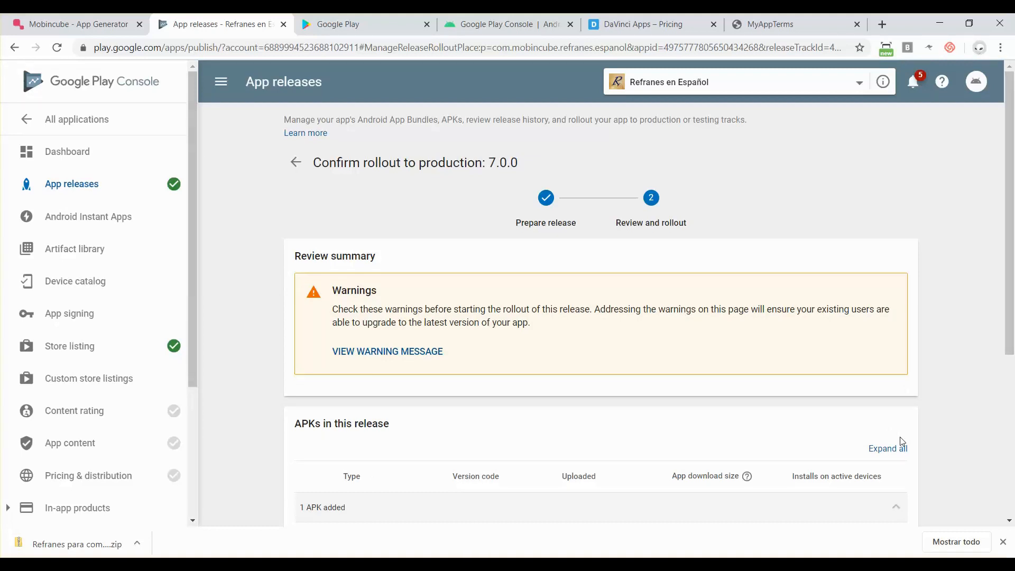
pyautogui.scroll(-1, 524, 379)
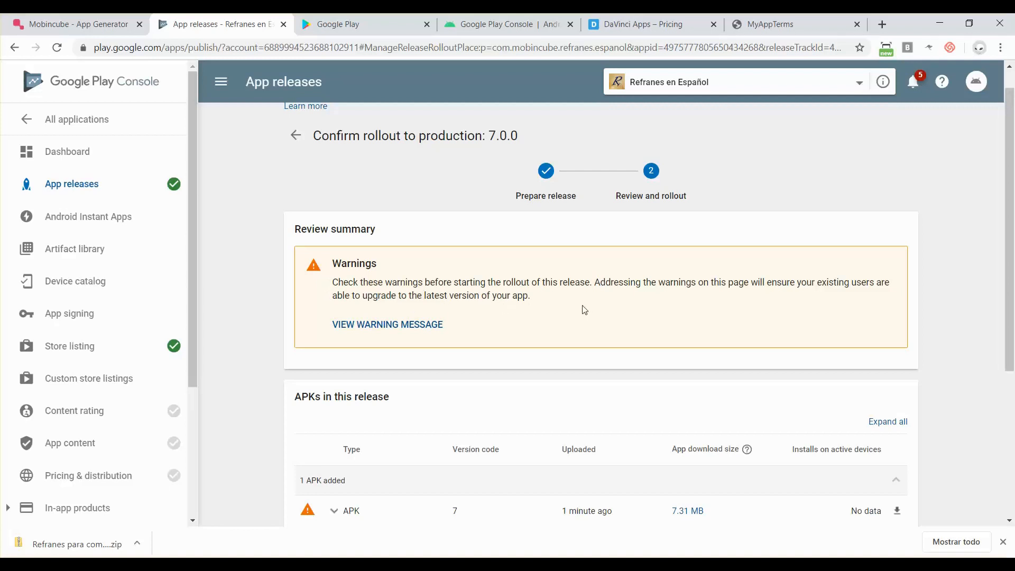
pyautogui.scroll(-2, 387, 330)
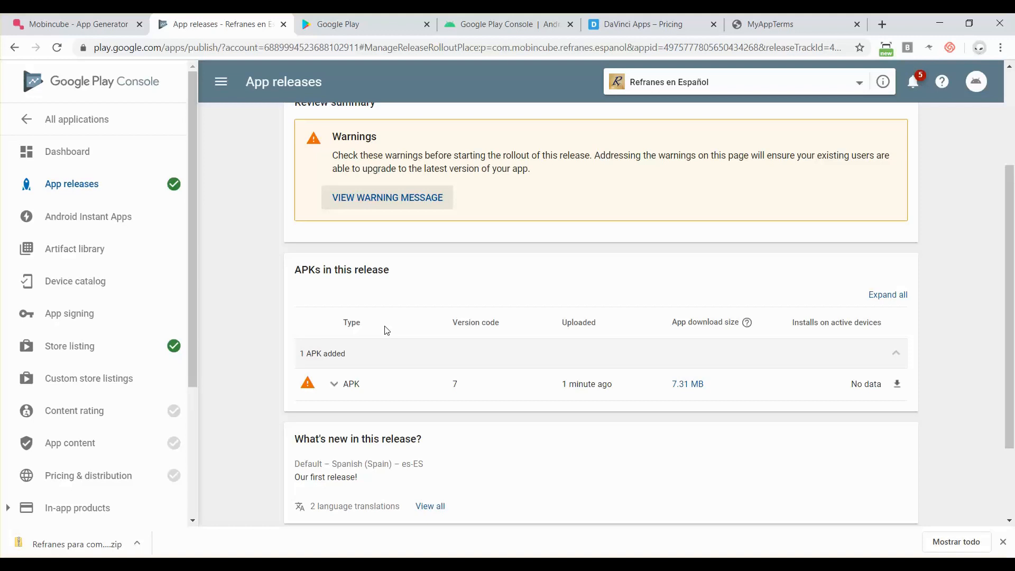
pyautogui.scroll(-2, 386, 330)
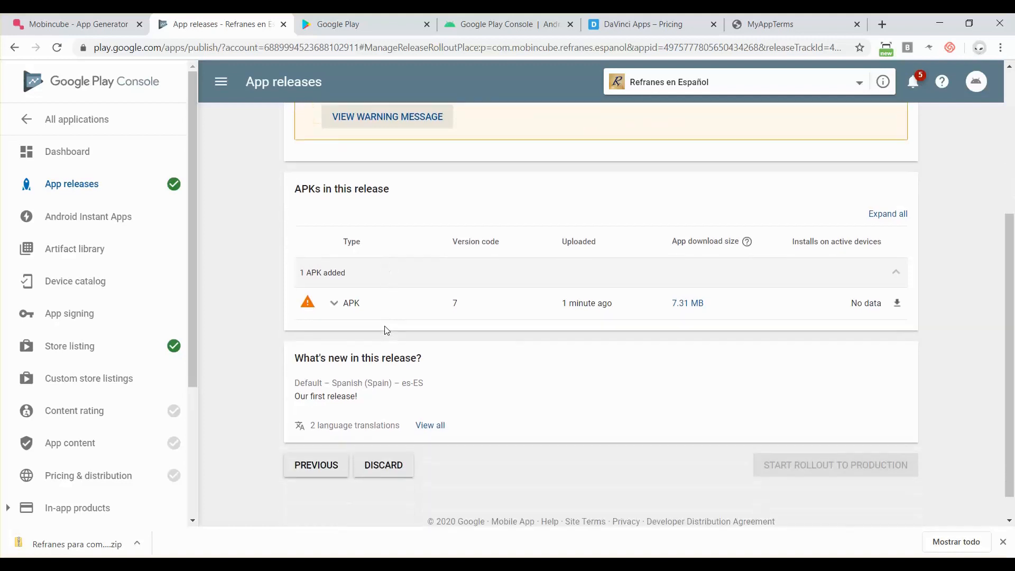
pyautogui.scroll(3, 385, 331)
pyautogui.click(376, 216)
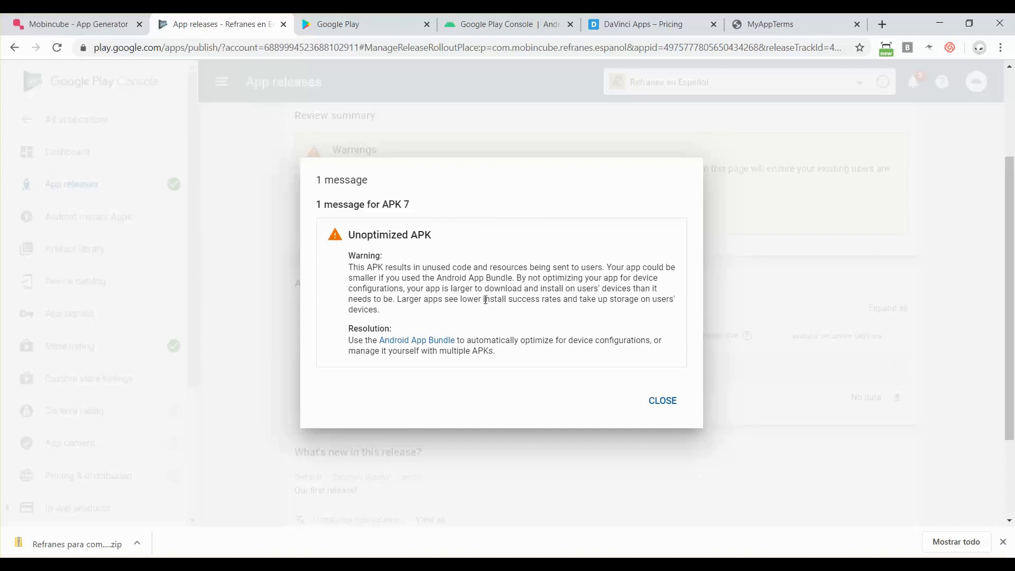
pyautogui.click(669, 406)
pyautogui.scroll(3, 380, 351)
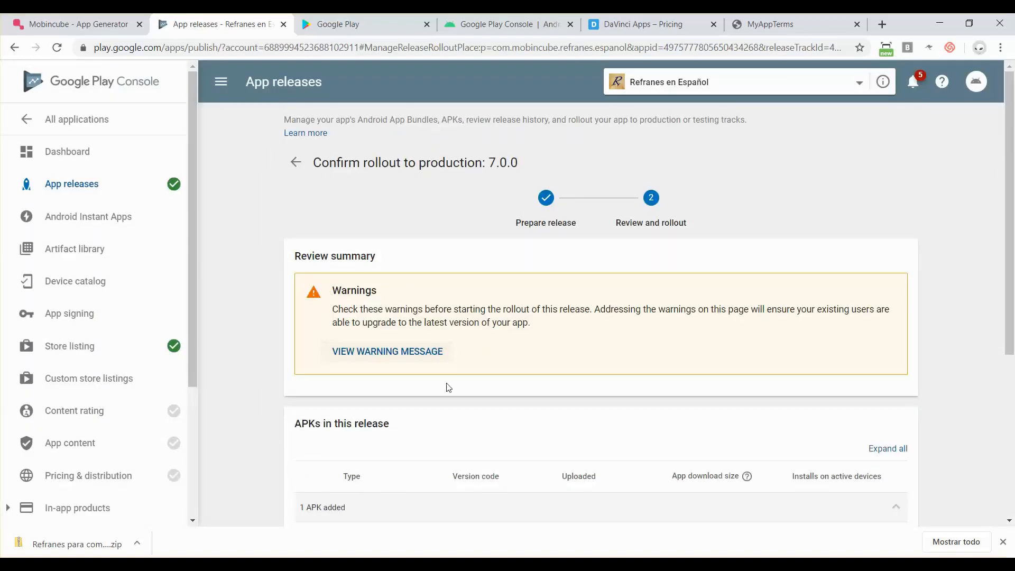
pyautogui.scroll(-5, 450, 388)
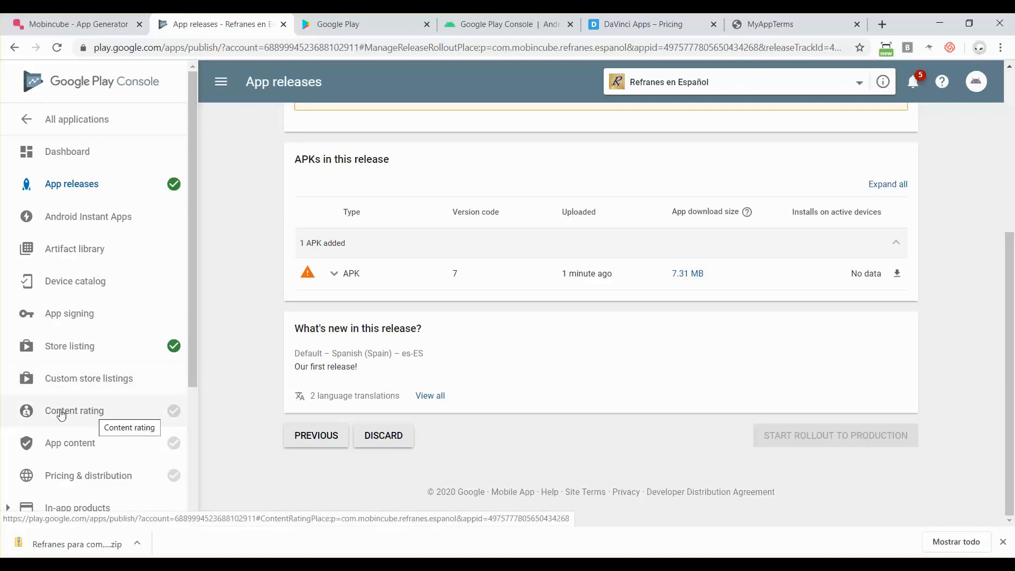
# - Tick the Content guidelines and US export laws consents in Pricing & distribution and save the draft
pyautogui.click(89, 477)
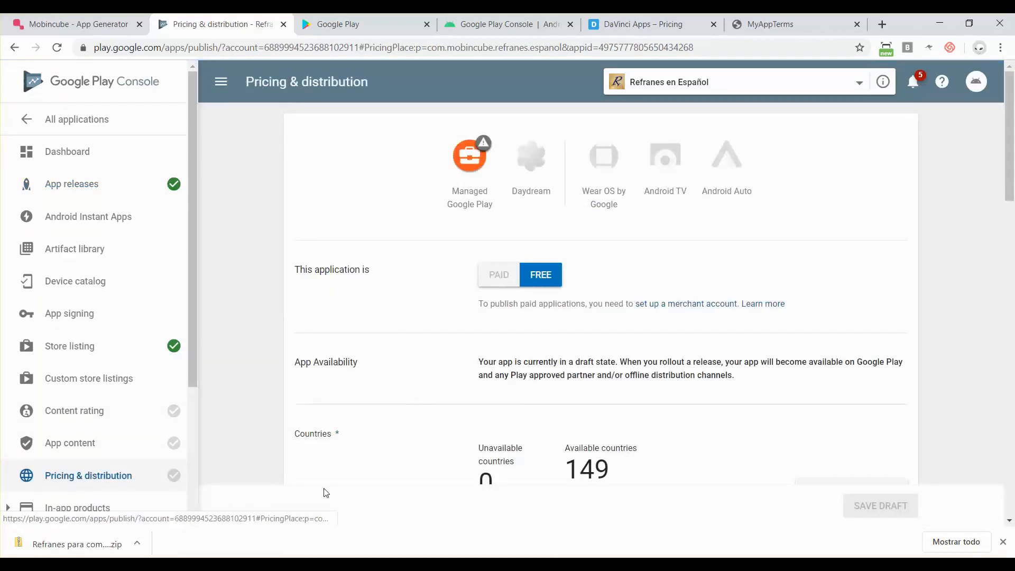
pyautogui.scroll(-5, 608, 410)
pyautogui.scroll(-18, 607, 411)
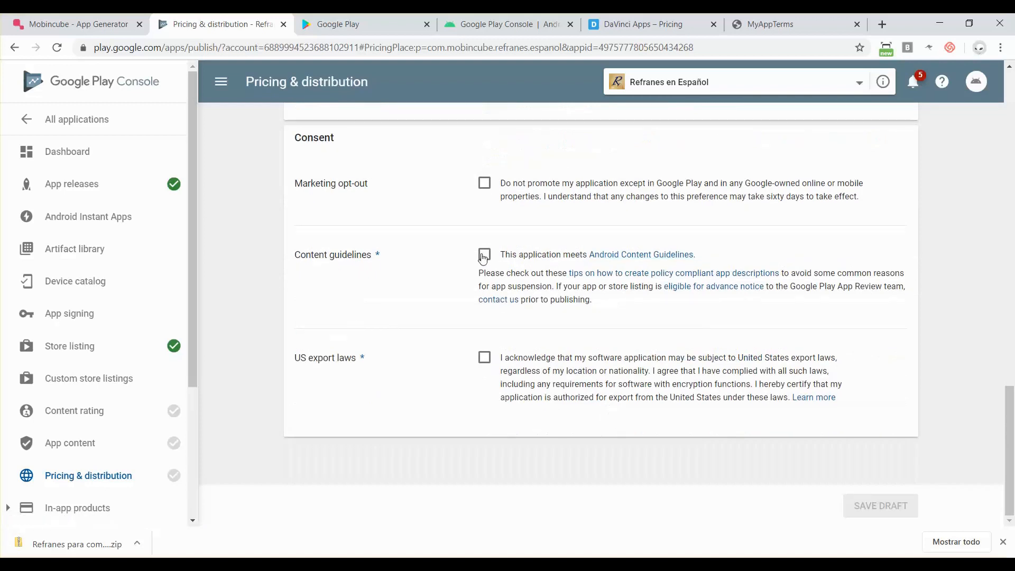
pyautogui.click(483, 256)
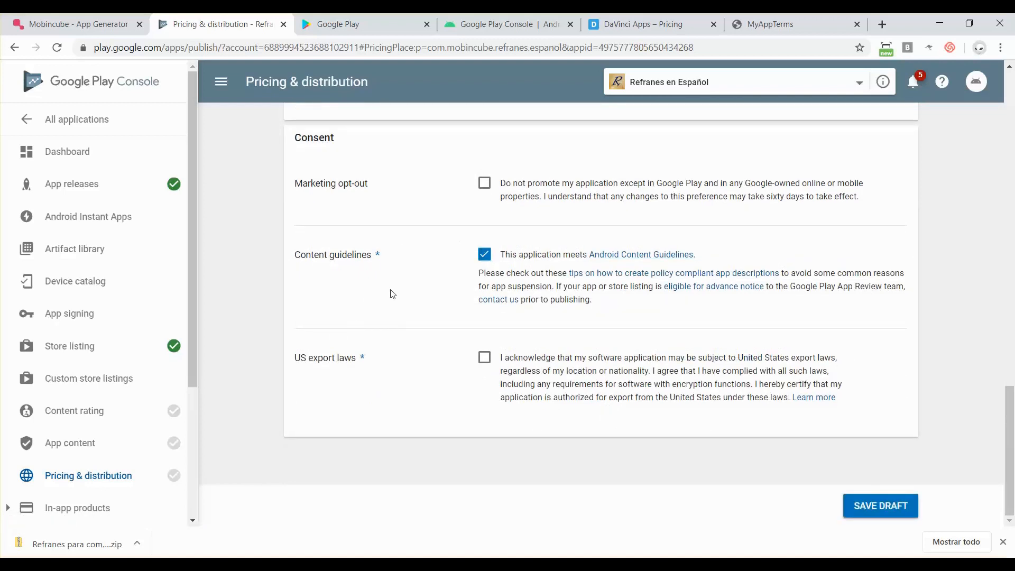
pyautogui.click(486, 360)
pyautogui.click(863, 508)
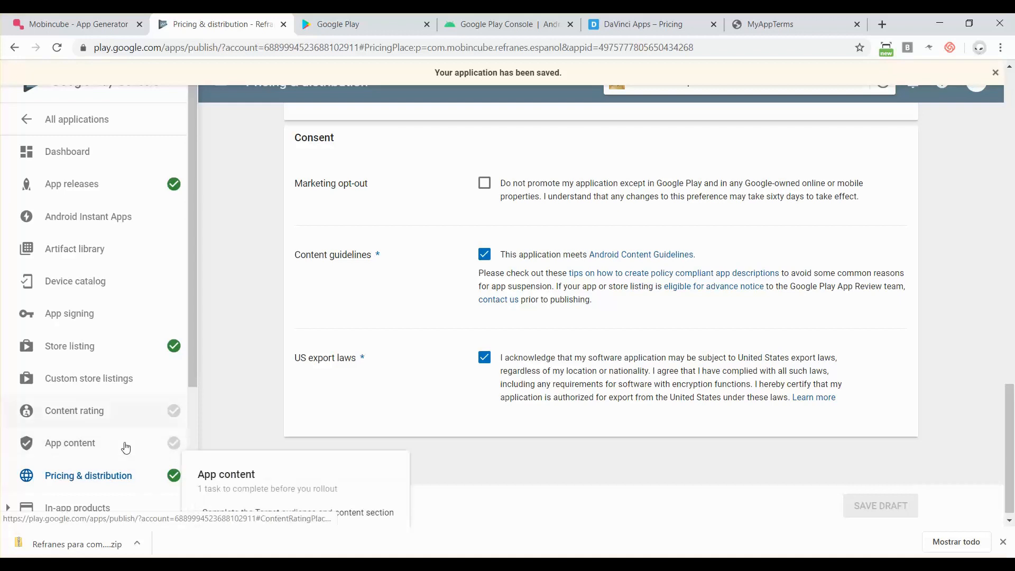
# - Start the content rating questionnaire and enter the contact e-mail address in both e-mail fields
pyautogui.click(87, 418)
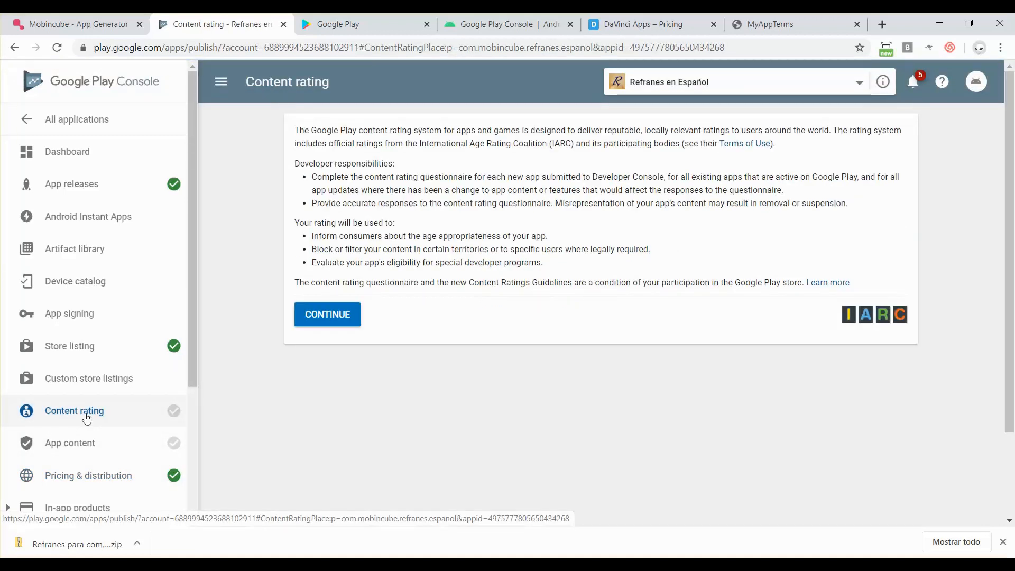
pyautogui.click(328, 328)
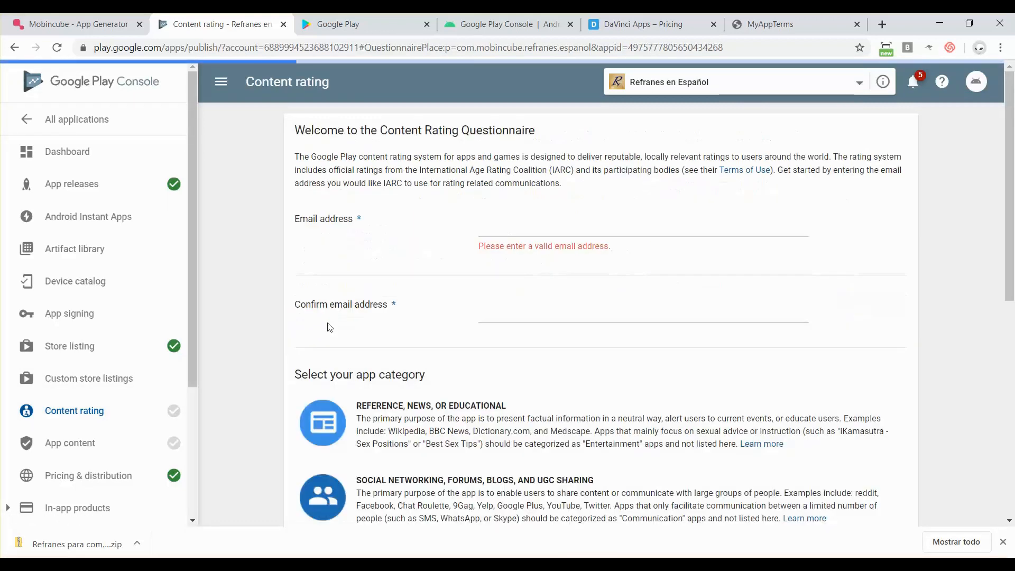
pyautogui.click(501, 231)
pyautogui.write('miserv')
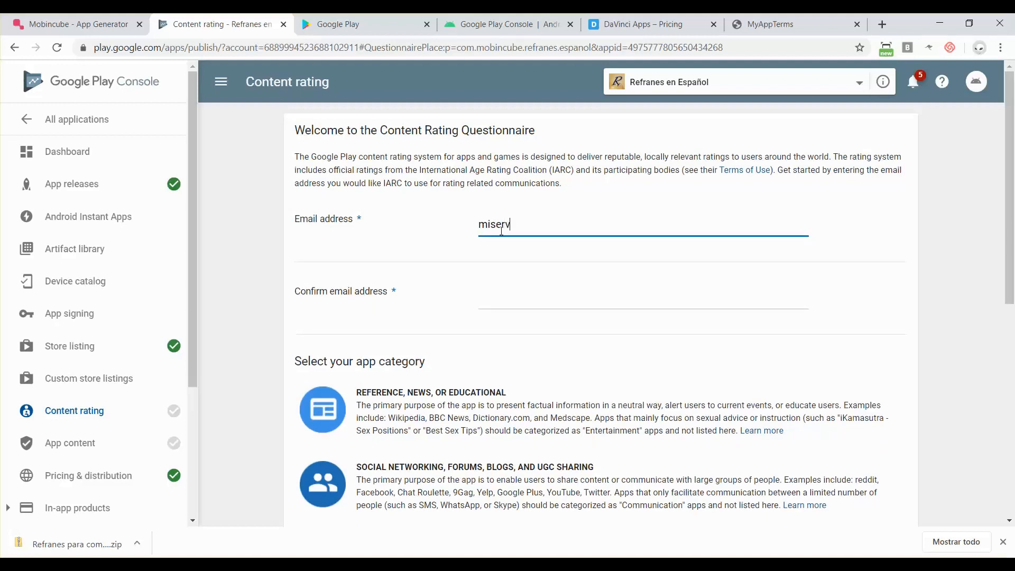
pyautogui.press('BackSpace')
pyautogui.write('email@miservidor.com')
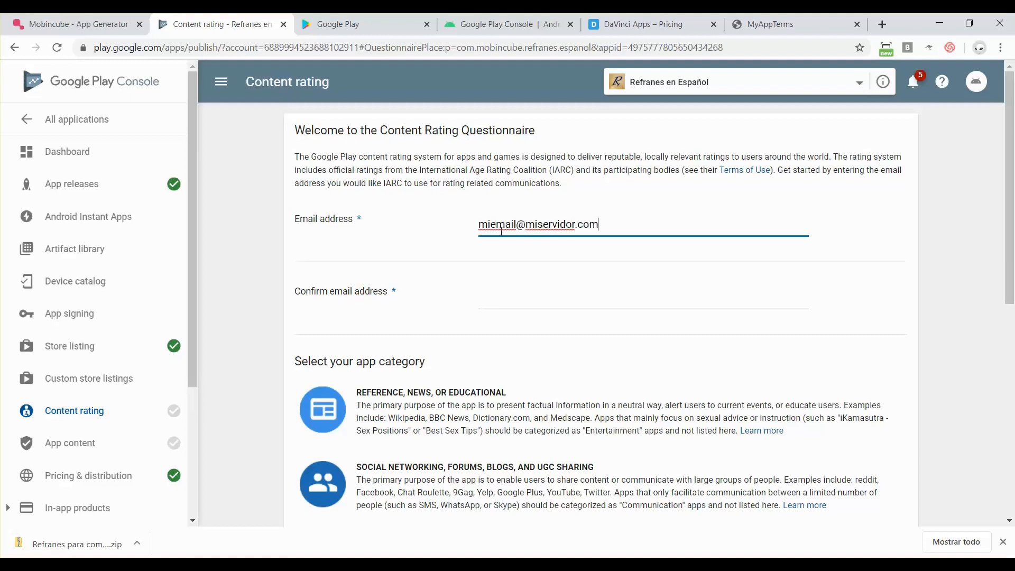
pyautogui.press('Tab')
pyautogui.write('miemail')
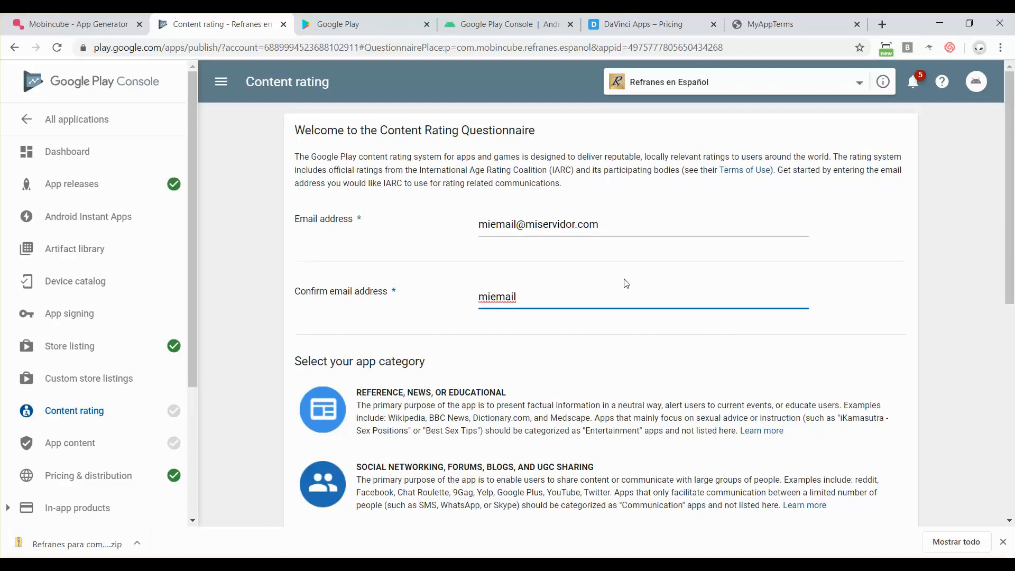
pyautogui.write('@miservidor.com')
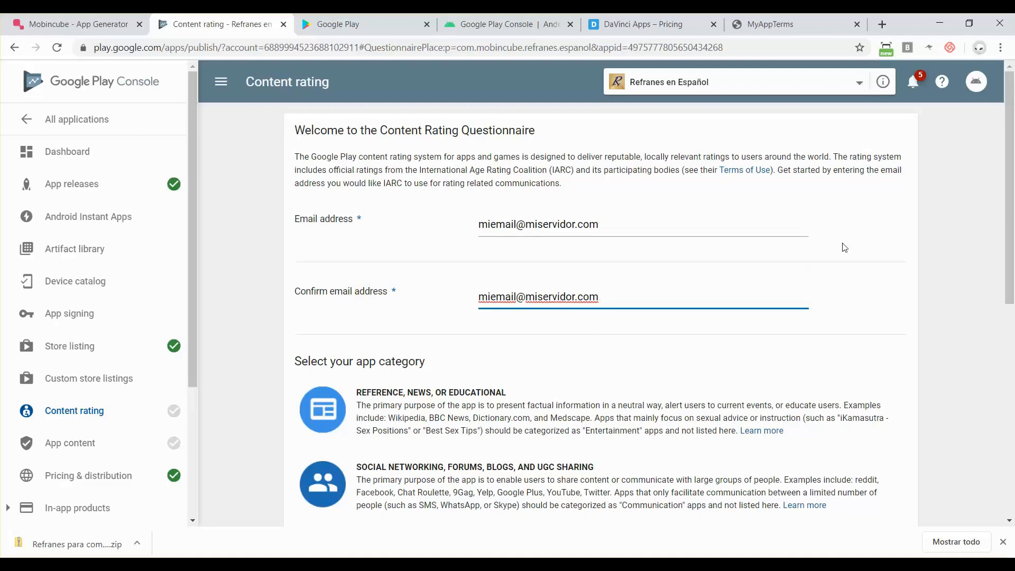
pyautogui.scroll(-3, 844, 247)
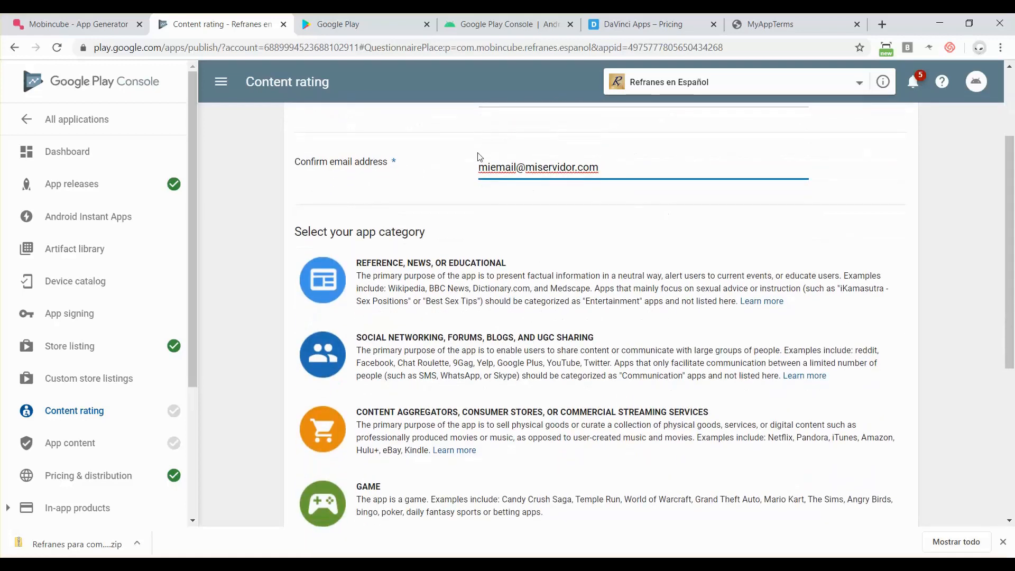
pyautogui.scroll(-1, 552, 217)
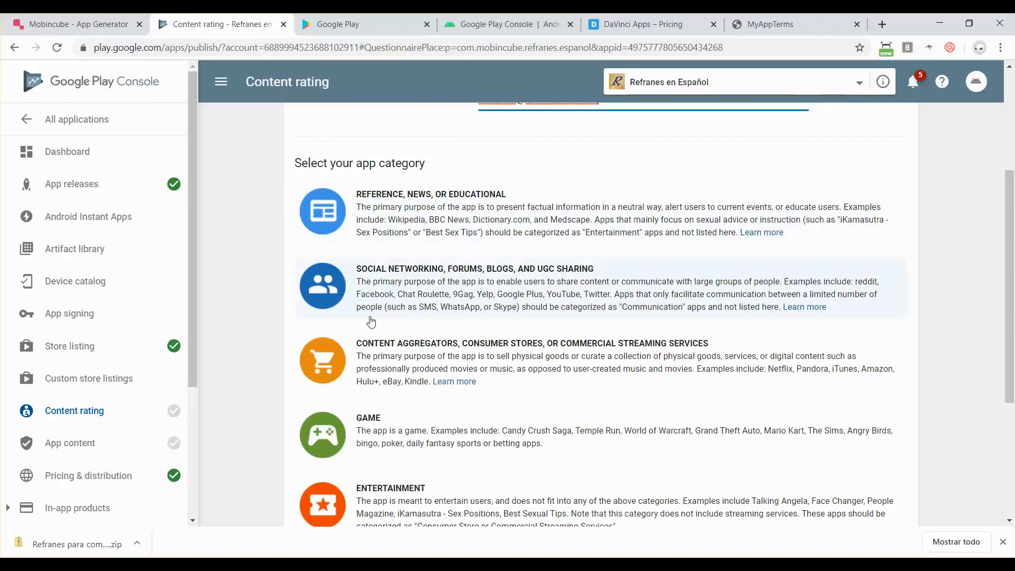
# - Choose the Reference, News, or Educational category and answer the Violence questions
pyautogui.click(480, 231)
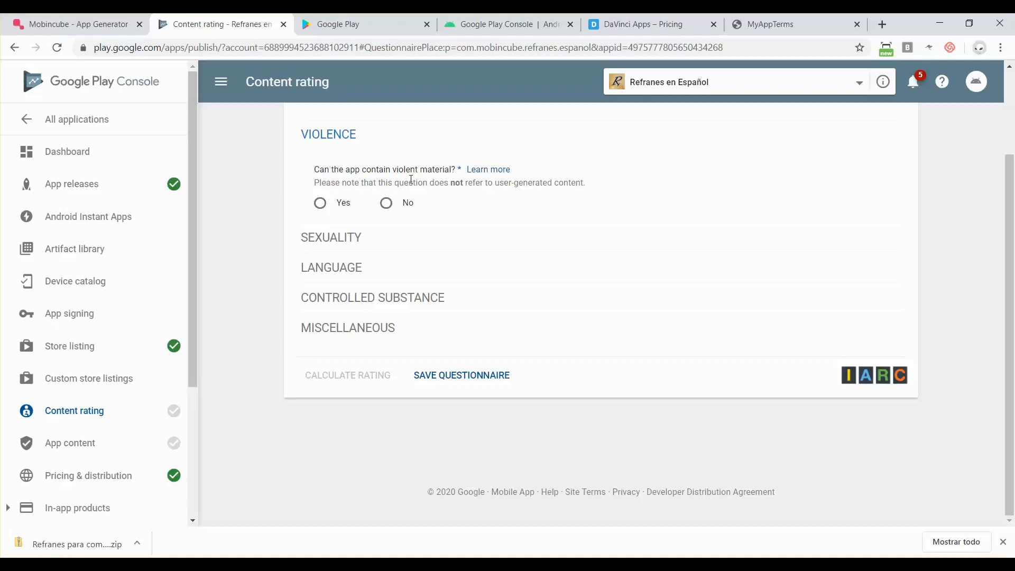
pyautogui.click(324, 210)
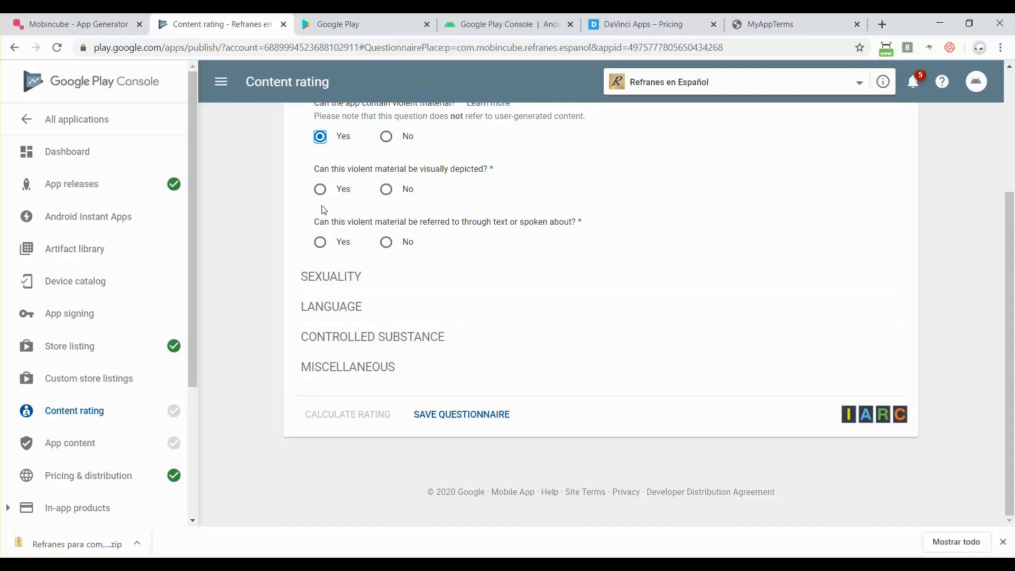
pyautogui.scroll(2, 279, 196)
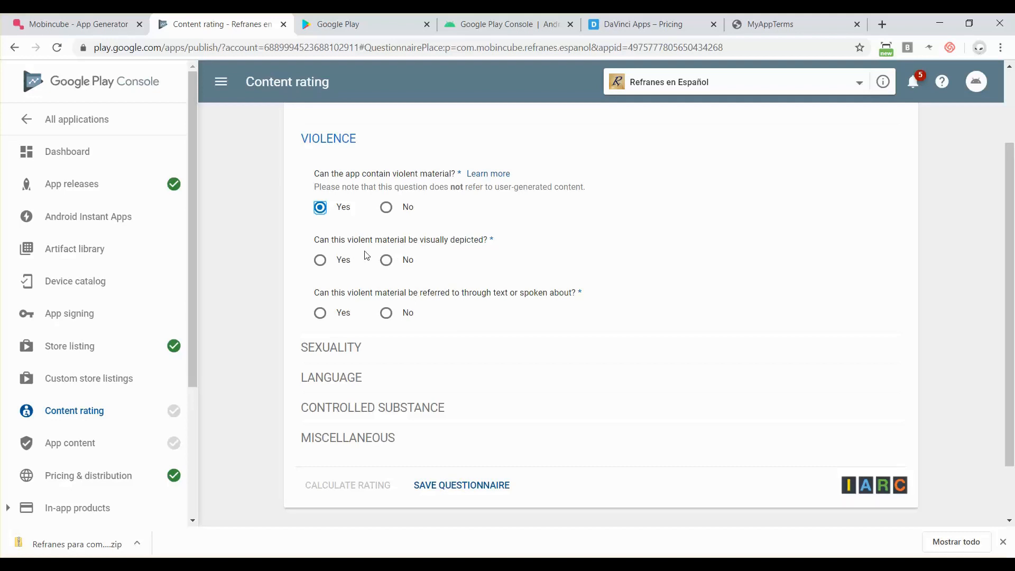
pyautogui.click(320, 265)
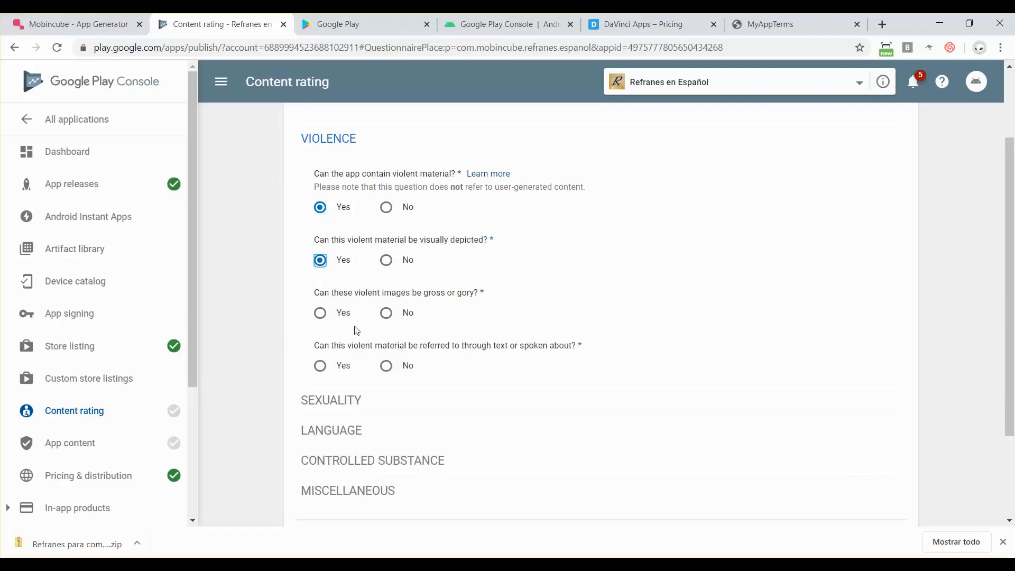
pyautogui.click(387, 313)
pyautogui.click(320, 366)
pyautogui.scroll(-2, 320, 372)
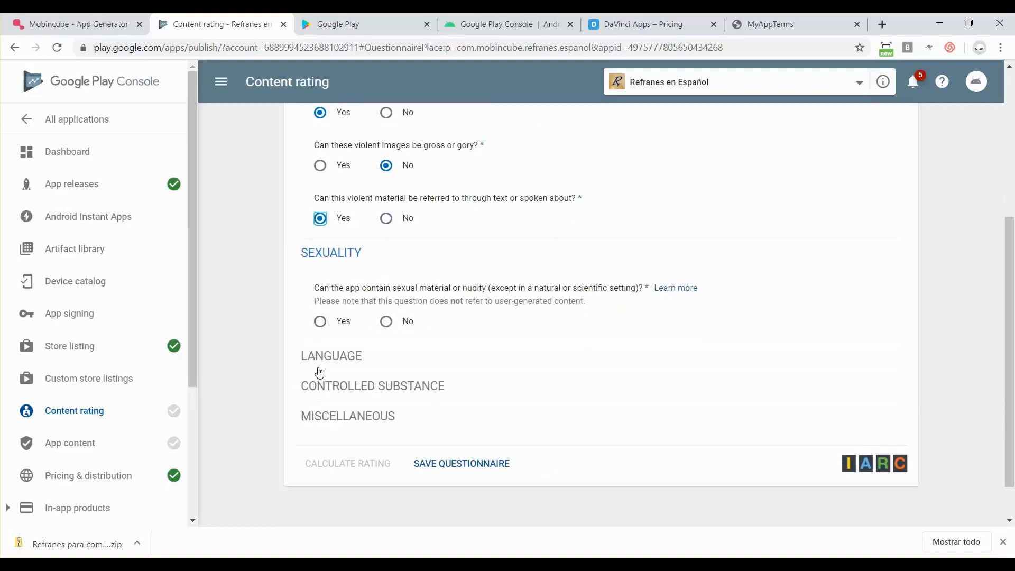
# - Answer the Sexuality, Language and Controlled Substance questions, with offensive language and drug references set to No
pyautogui.click(321, 320)
pyautogui.scroll(-2, 321, 323)
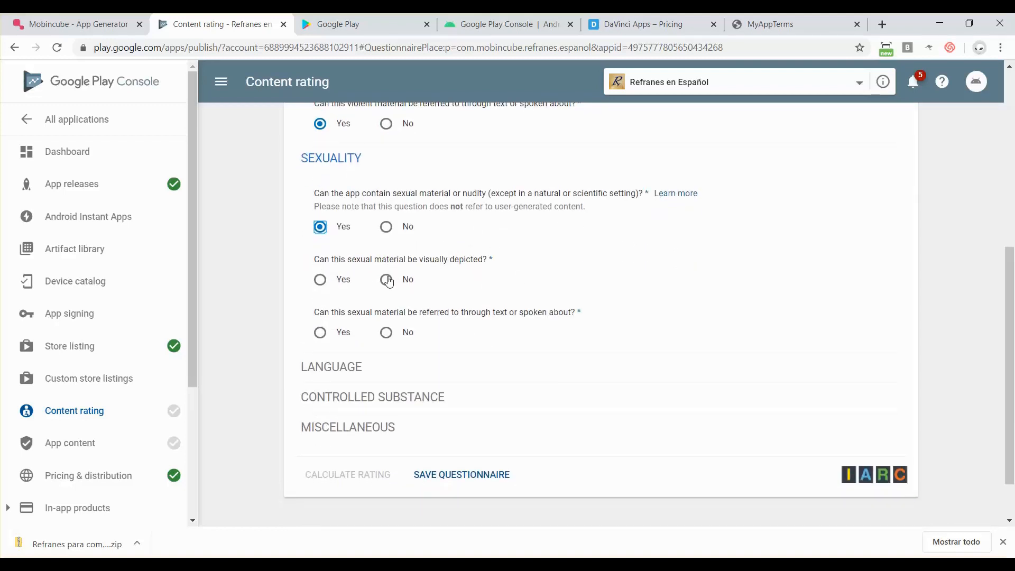
pyautogui.click(387, 280)
pyautogui.click(387, 334)
pyautogui.scroll(-2, 385, 339)
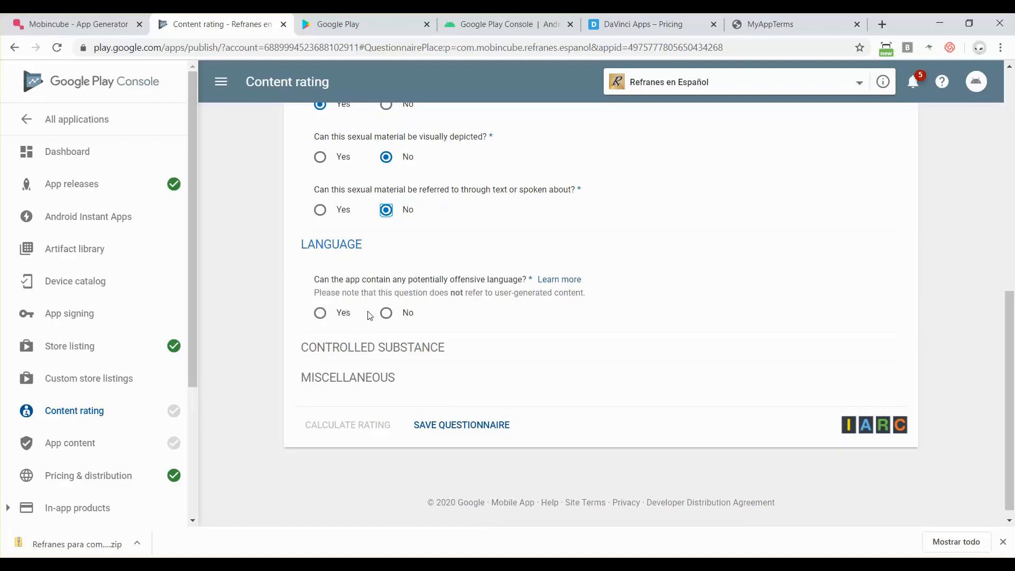
pyautogui.click(320, 313)
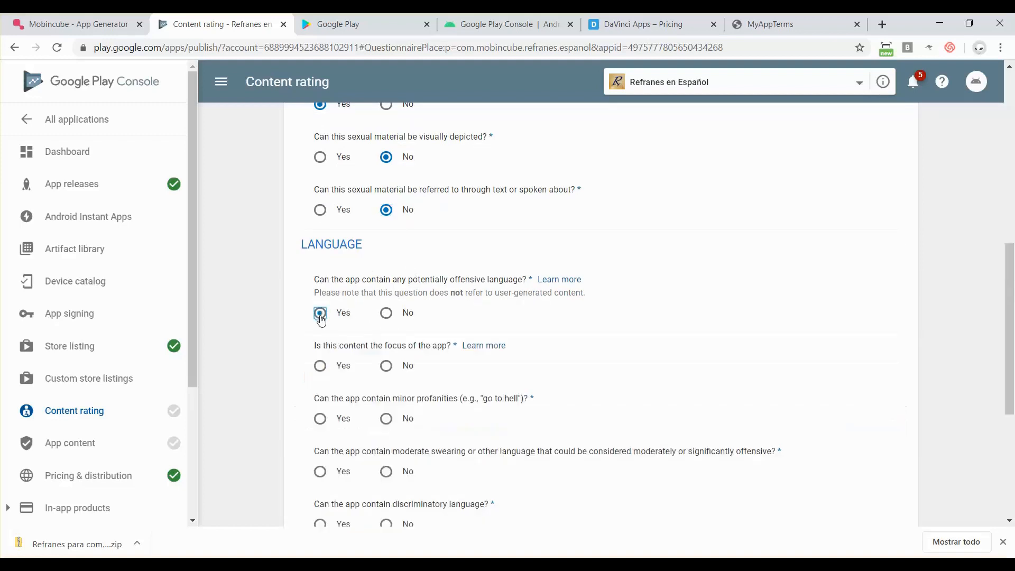
pyautogui.scroll(-2, 321, 318)
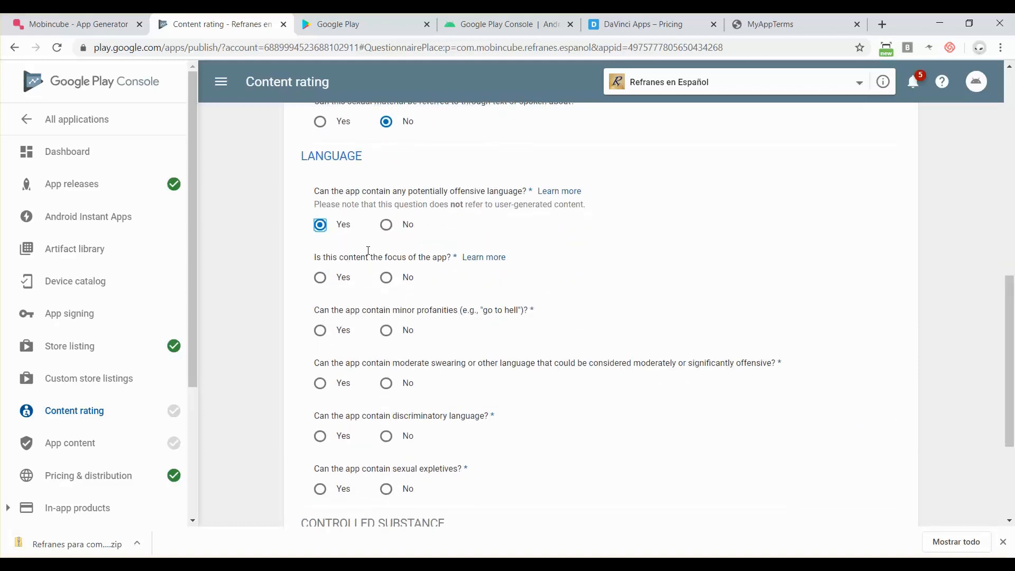
pyautogui.click(386, 225)
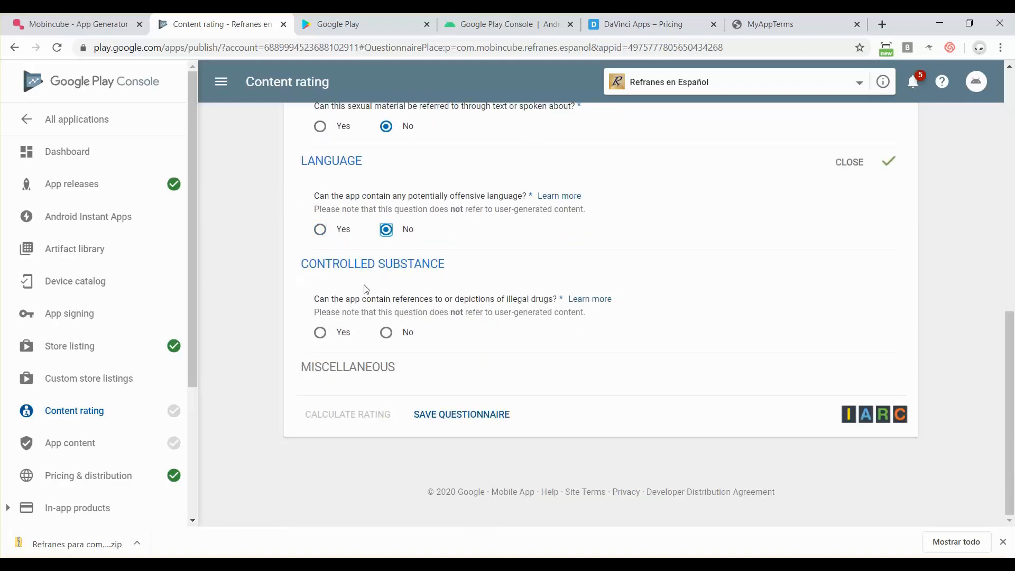
pyautogui.click(388, 335)
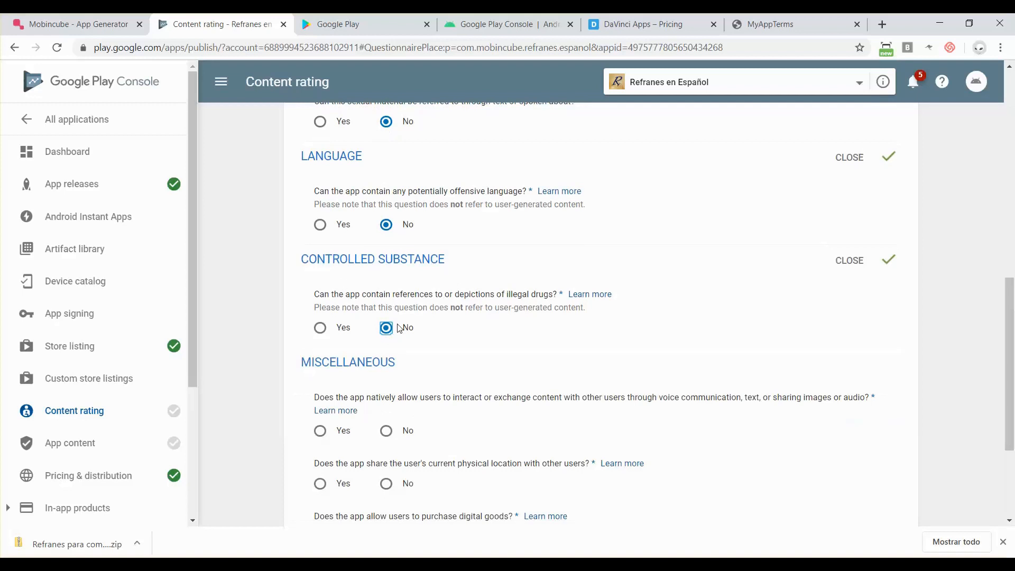
# - Answer No to user interaction, location sharing and digital purchases, then save the questionnaire
pyautogui.scroll(-3, 399, 328)
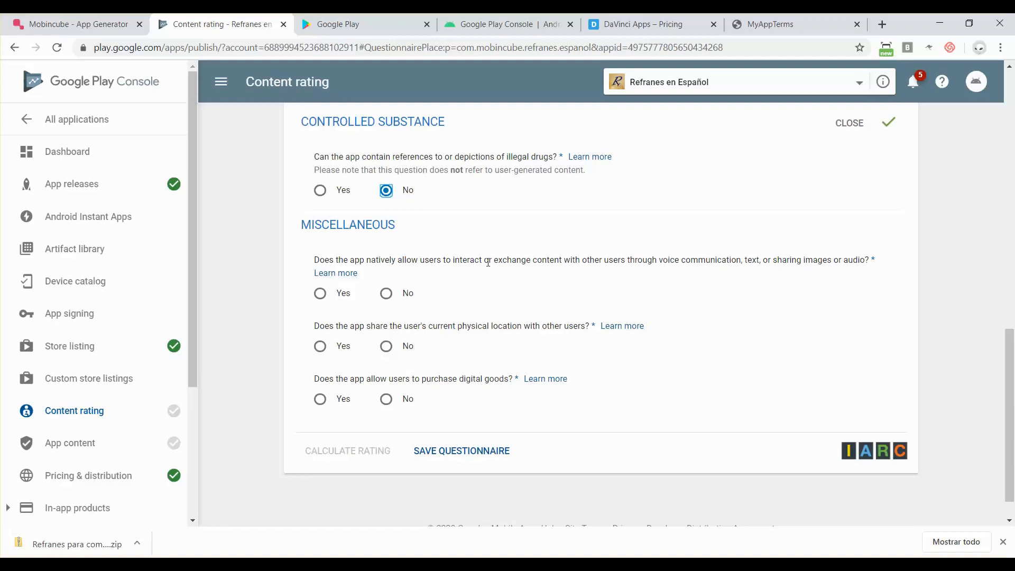
pyautogui.click(390, 300)
pyautogui.scroll(-1, 390, 301)
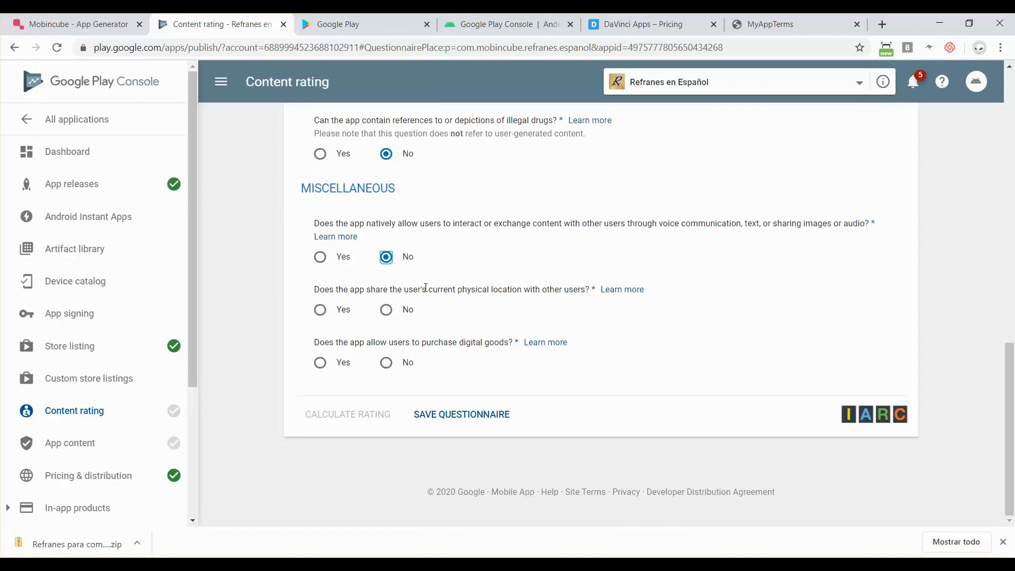
pyautogui.click(388, 312)
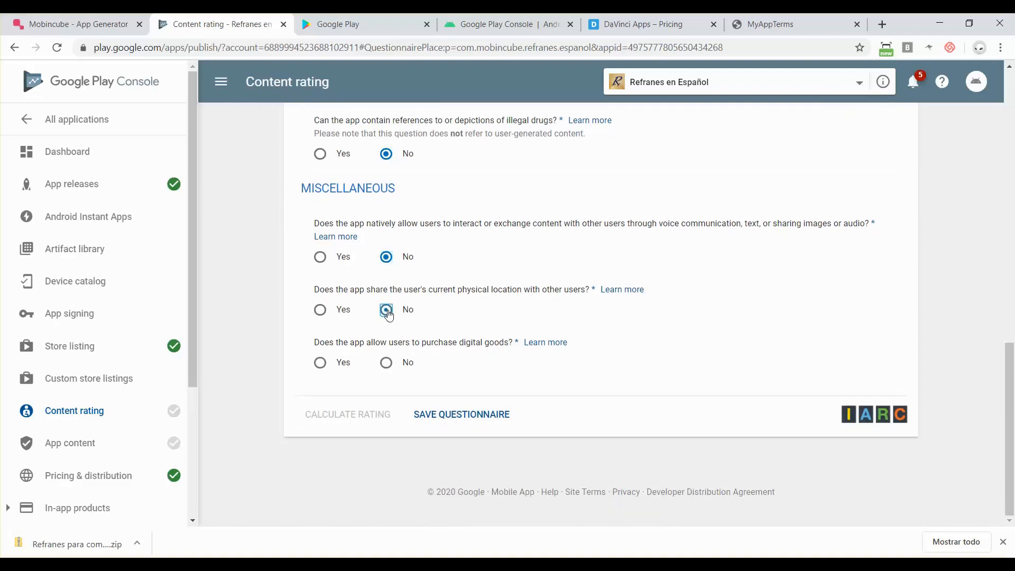
pyautogui.click(385, 364)
pyautogui.click(459, 417)
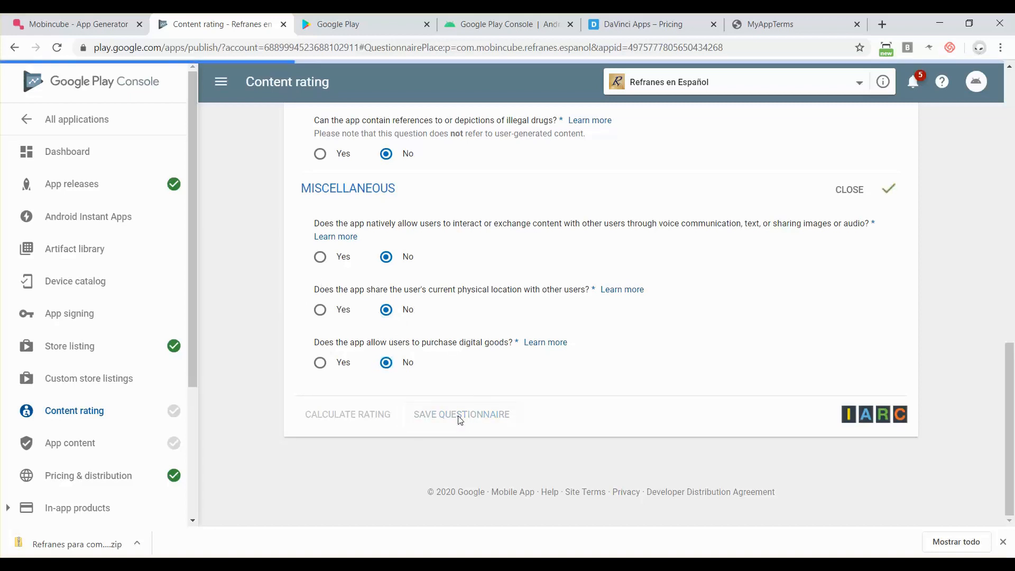
# - Calculate the content rating (ESRB Everyone 10+, PEGI 3, USK 6+, IARC 3+) and apply it
pyautogui.click(355, 414)
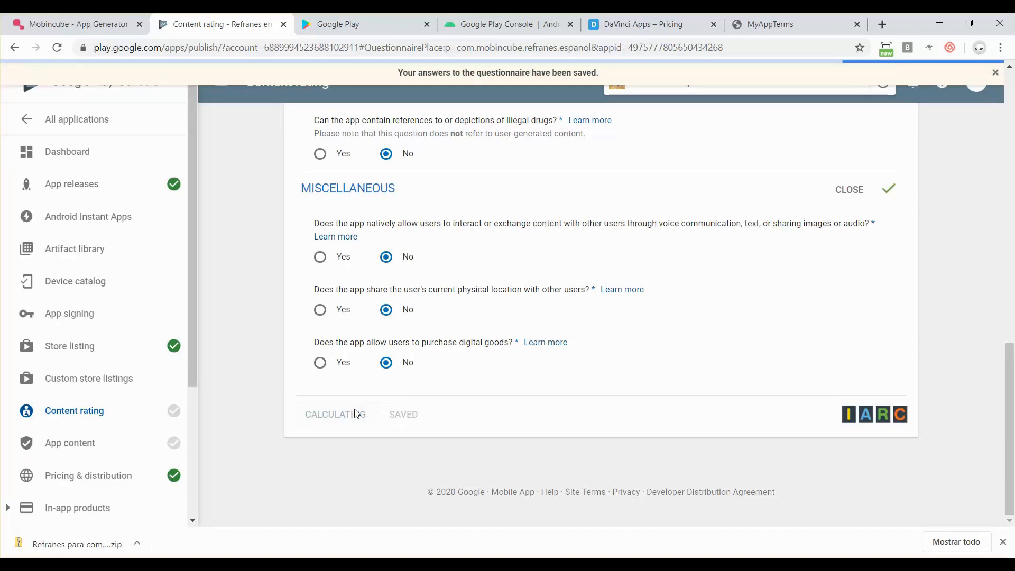
pyautogui.scroll(-3, 370, 414)
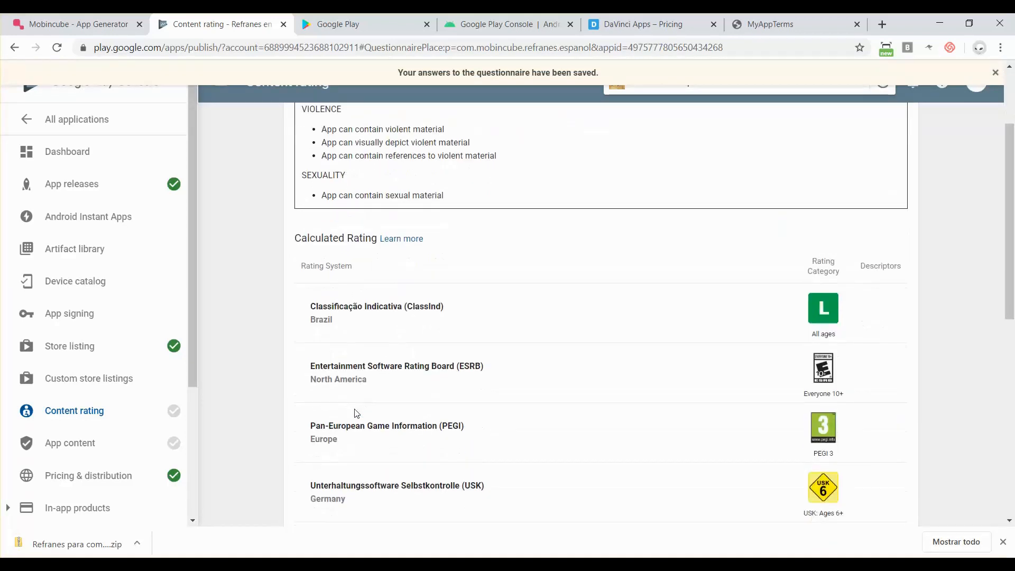
pyautogui.scroll(-7, 844, 452)
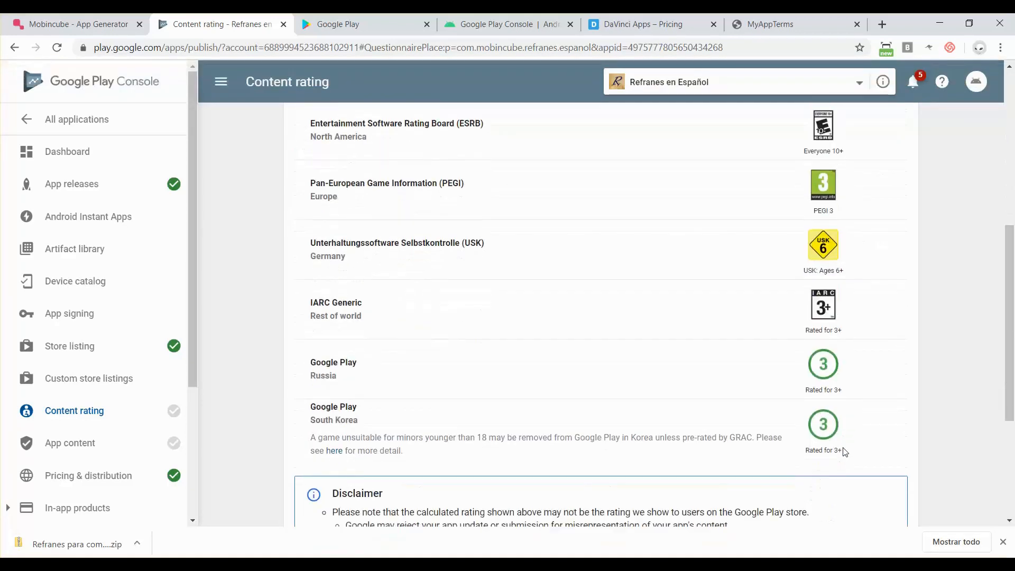
pyautogui.scroll(10, 844, 452)
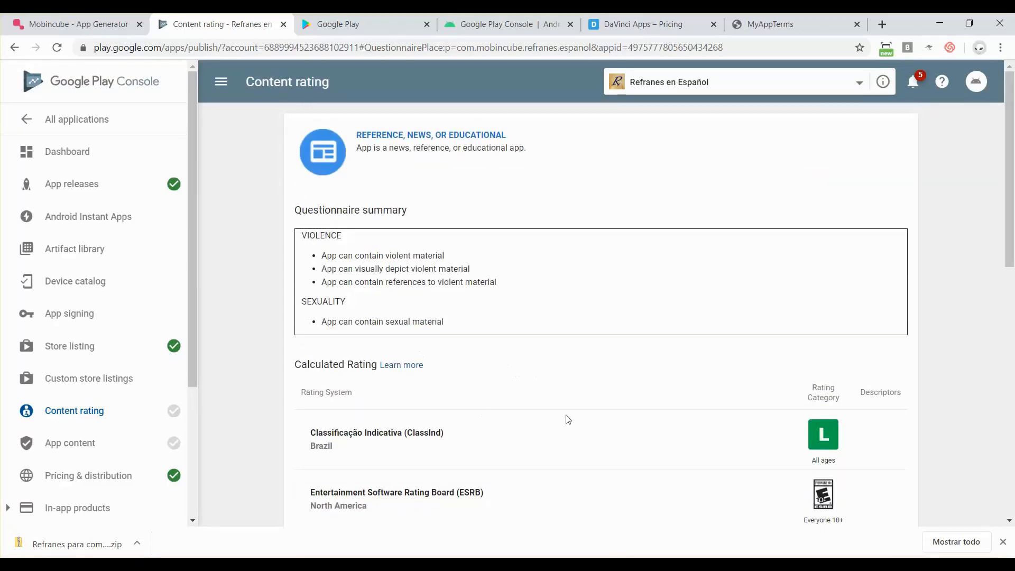
pyautogui.scroll(-10, 422, 371)
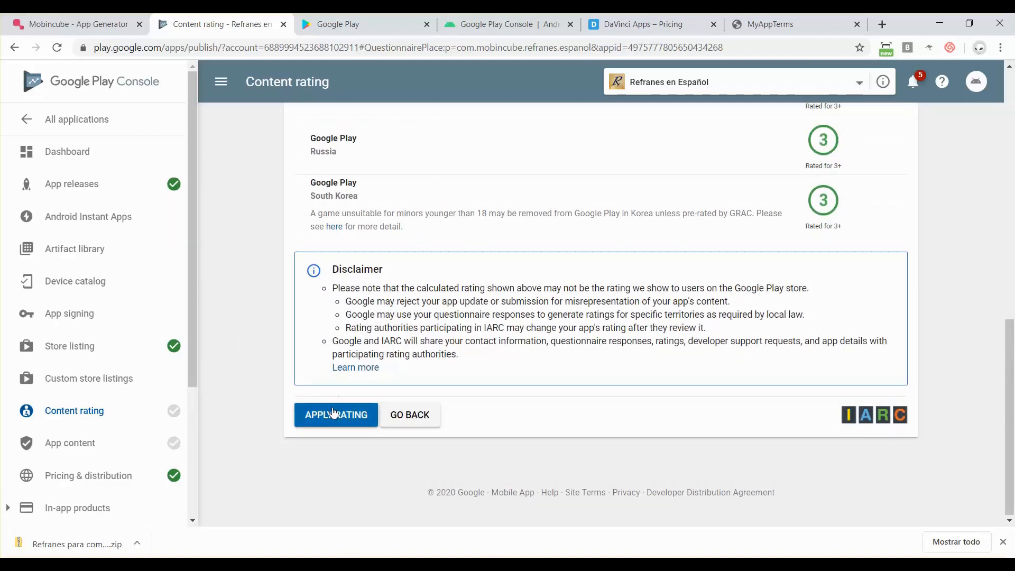
pyautogui.click(333, 412)
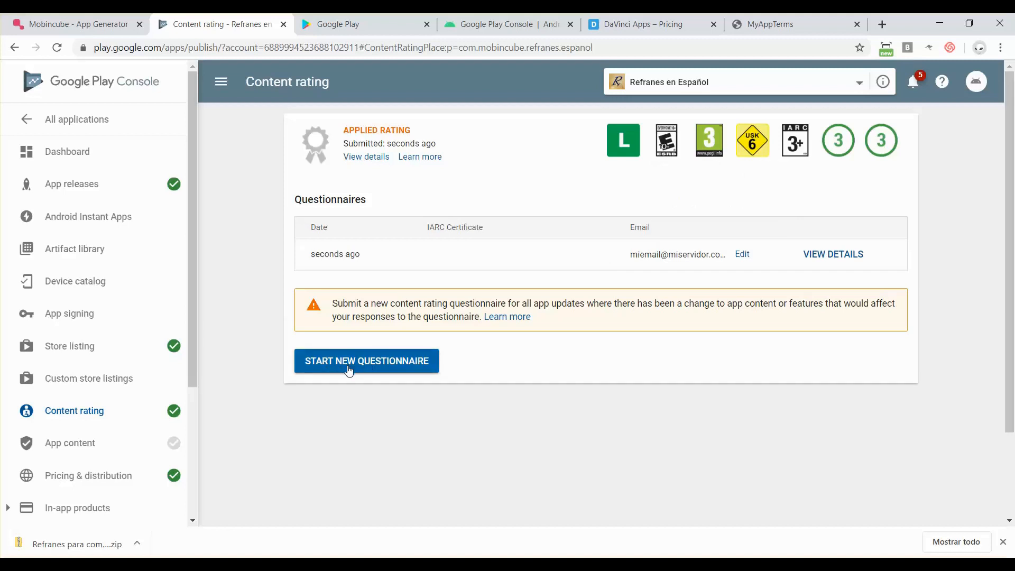
# - Start the target audience declaration and select the 16-17 and 18 and over age groups
pyautogui.click(63, 446)
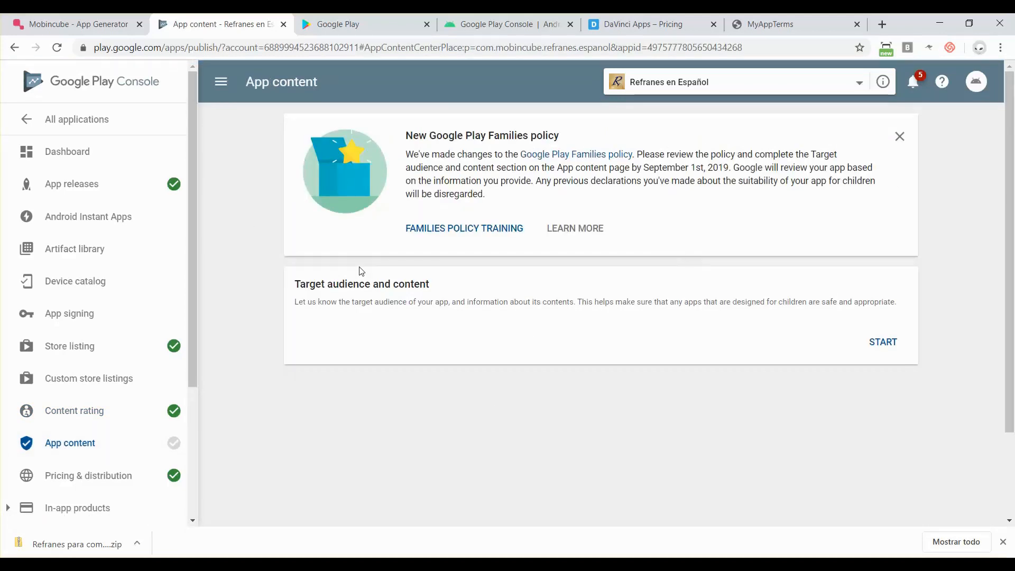
pyautogui.click(884, 343)
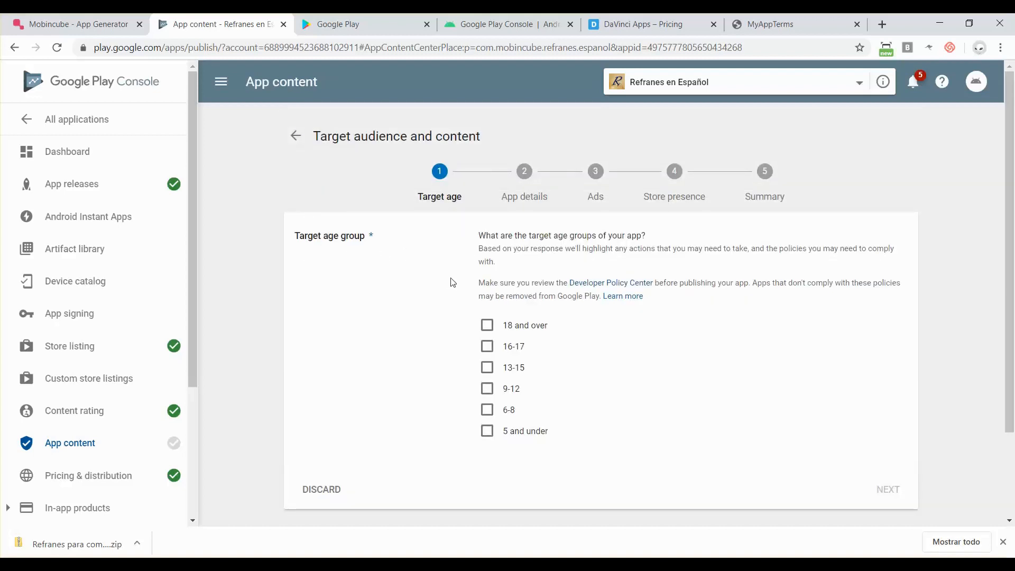
pyautogui.click(487, 346)
pyautogui.click(488, 326)
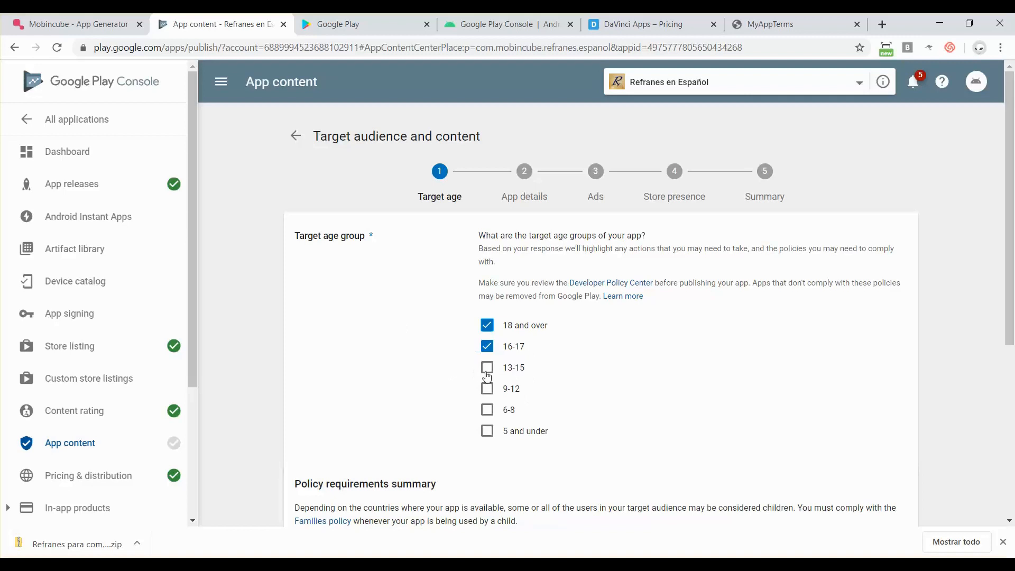
pyautogui.scroll(-2, 487, 370)
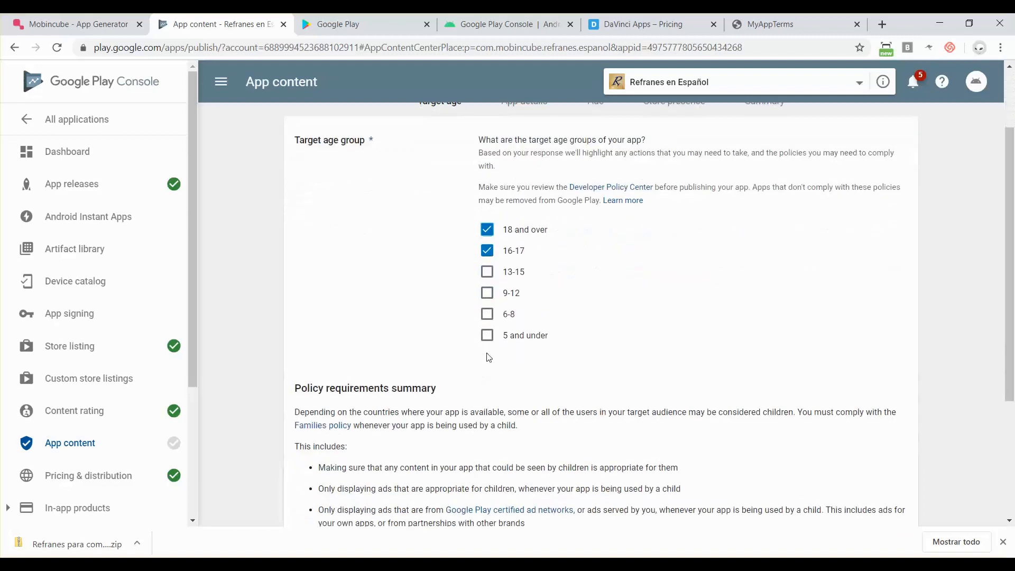
pyautogui.scroll(-3, 489, 358)
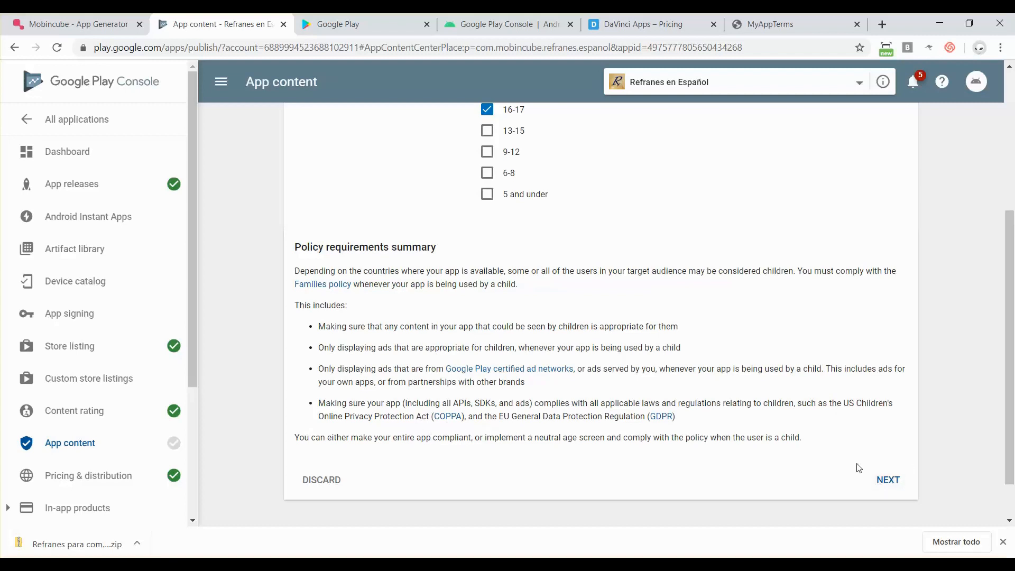
pyautogui.click(881, 477)
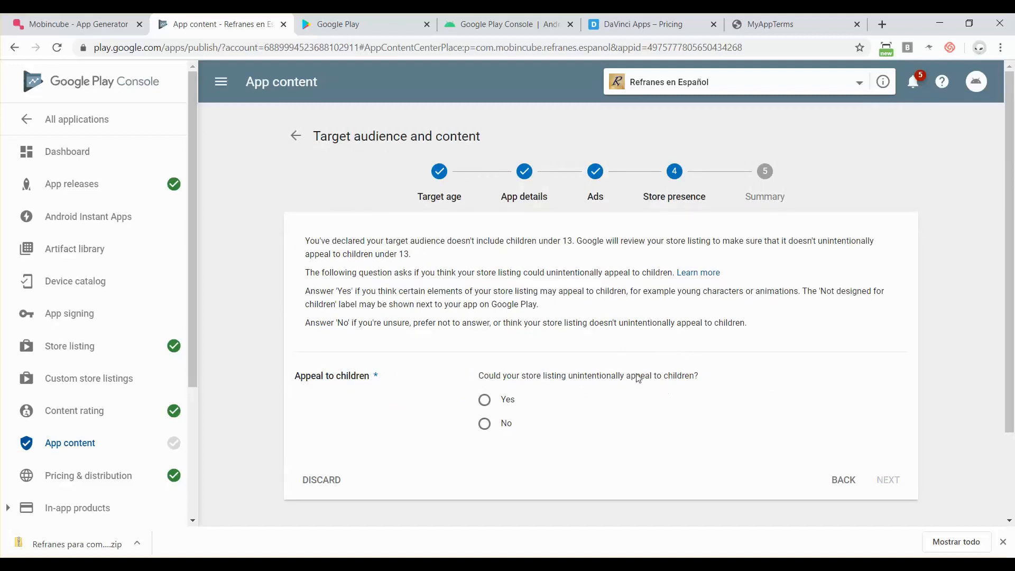
# - Declare that the listing does not appeal to children and submit the target audience declaration
pyautogui.click(485, 426)
pyautogui.click(888, 482)
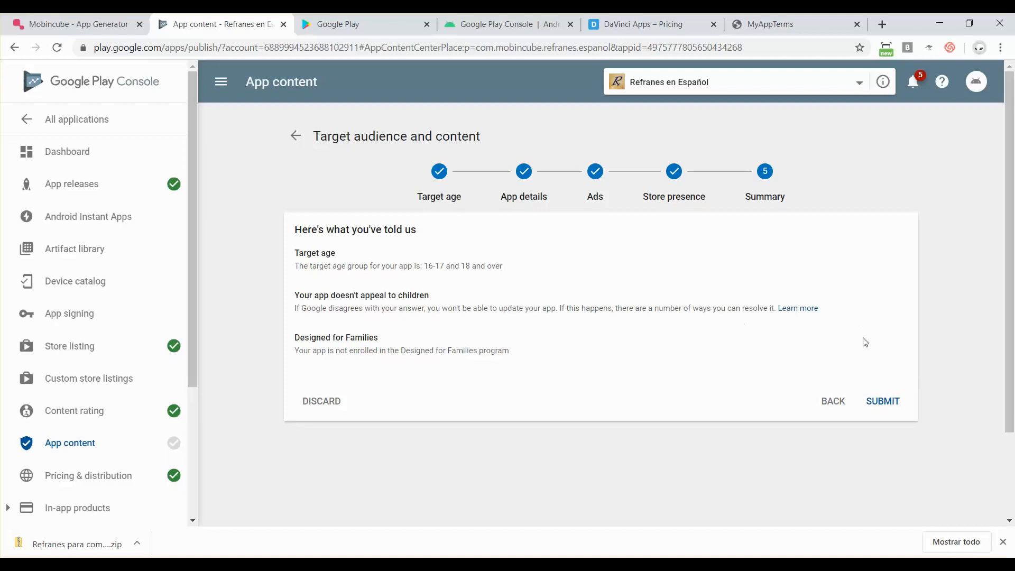
pyautogui.click(894, 403)
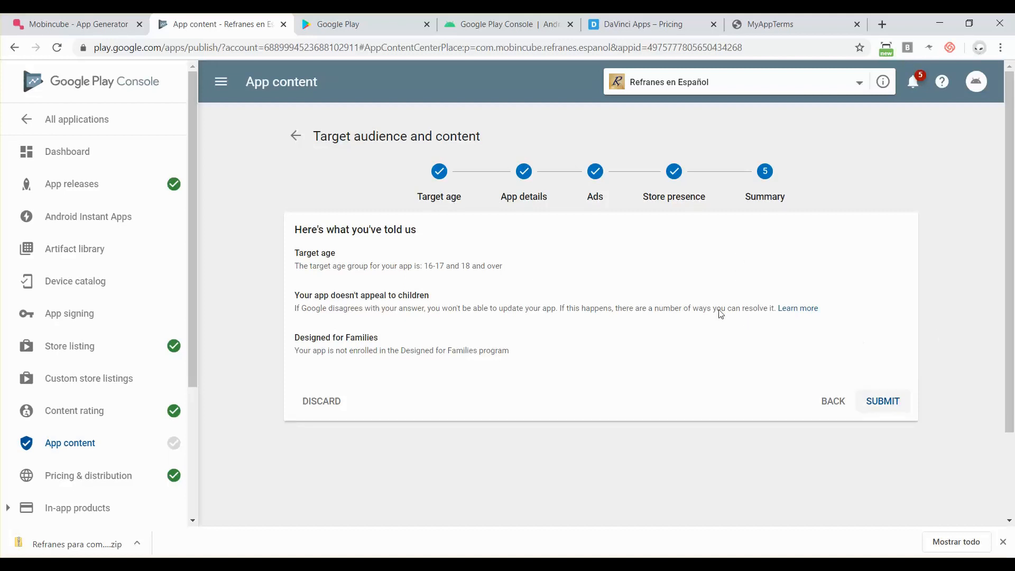
pyautogui.click(891, 407)
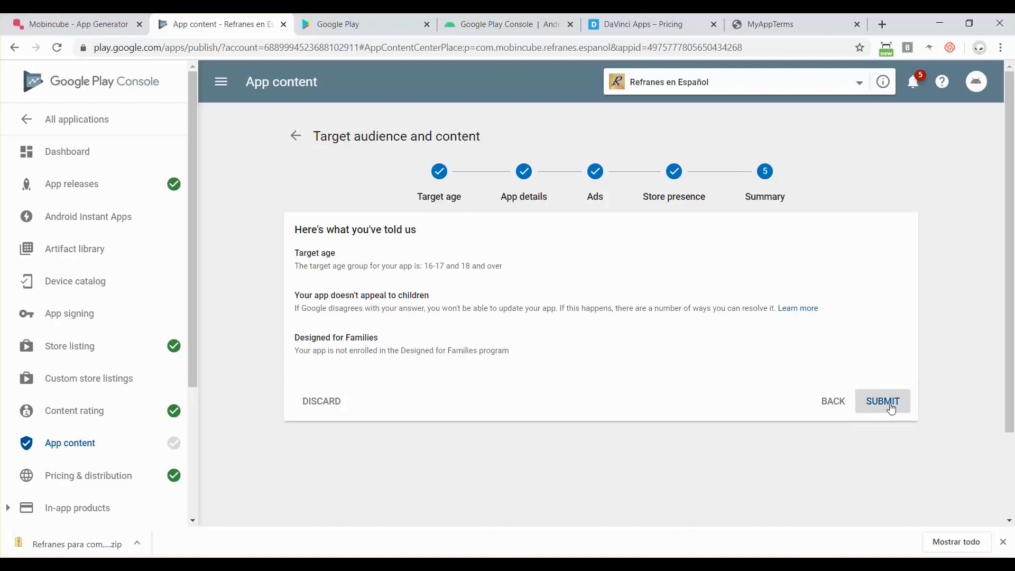
pyautogui.click(892, 404)
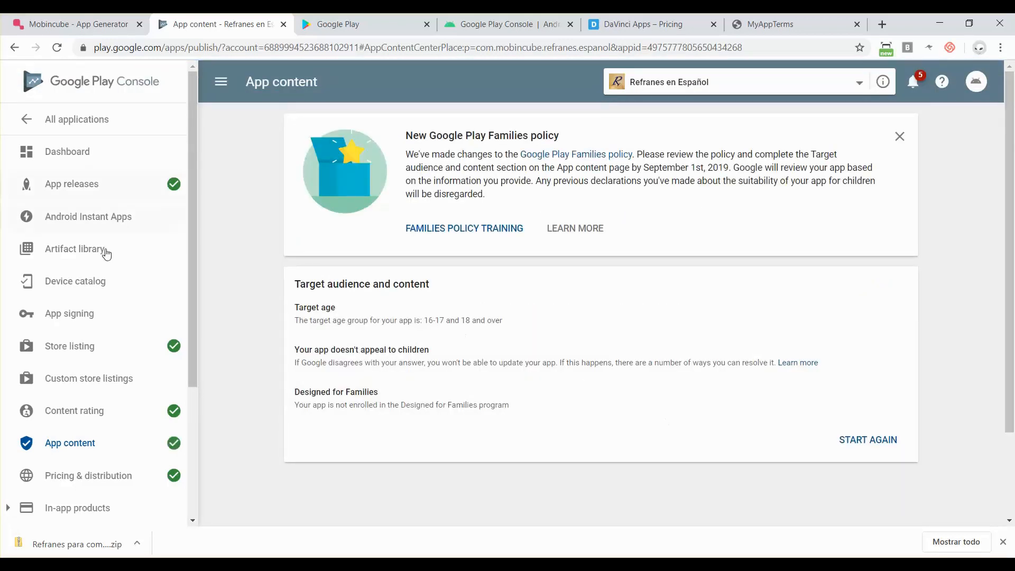
# - Reopen production release 7.0.0 for editing and bring it back to the rollout review page
pyautogui.scroll(-3, 167, 328)
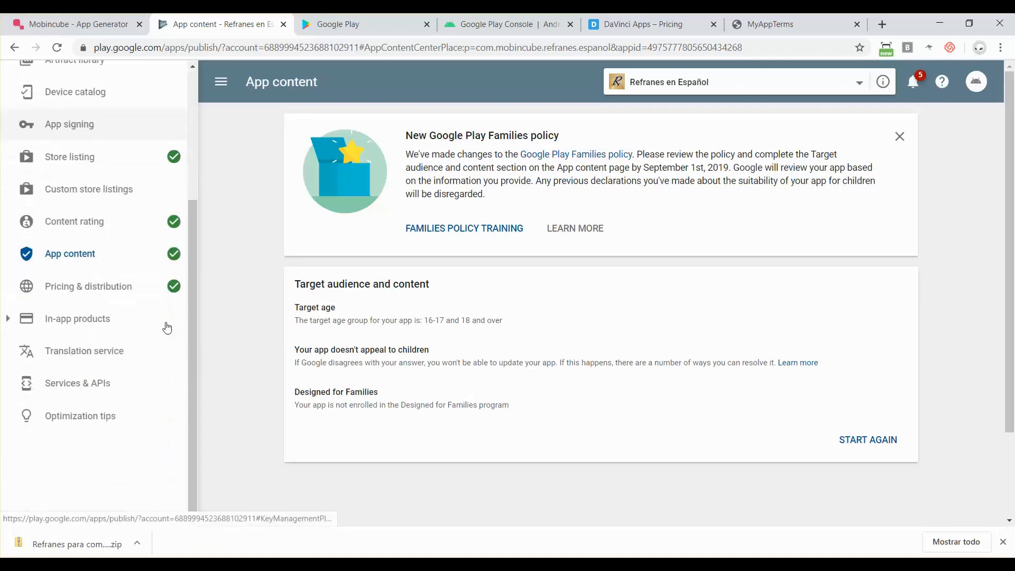
pyautogui.scroll(3, 167, 328)
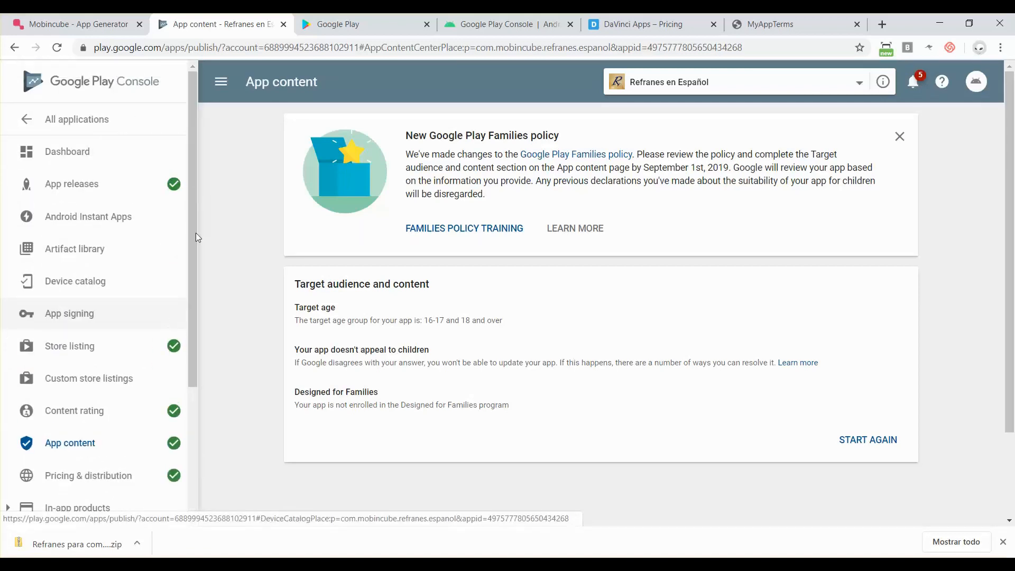
pyautogui.click(75, 184)
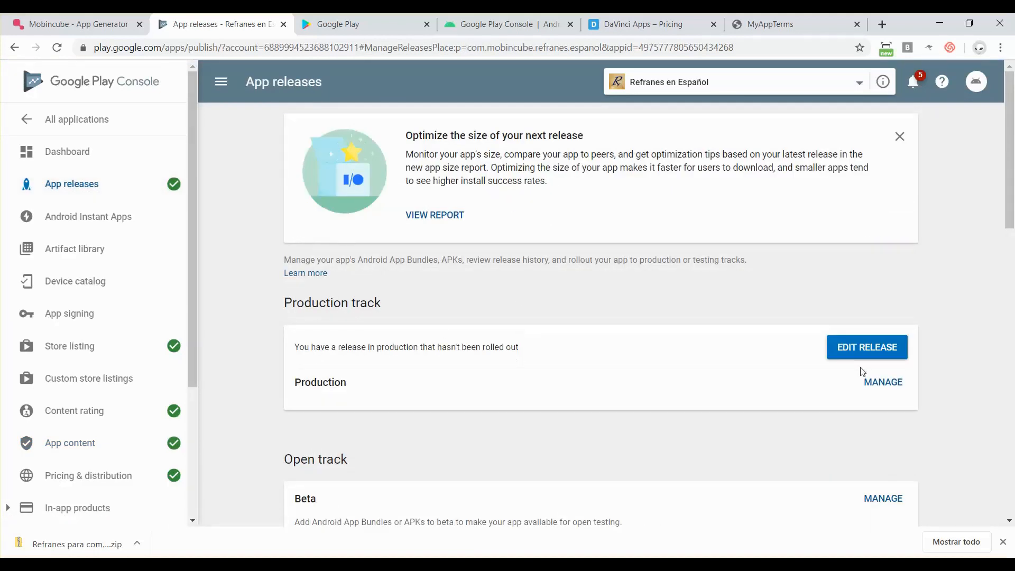
pyautogui.click(863, 350)
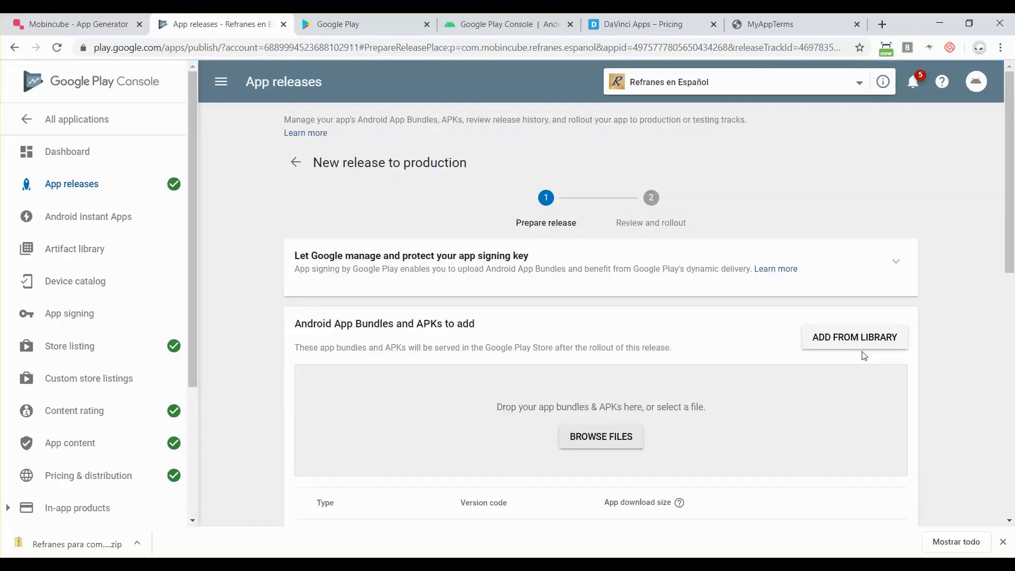
pyautogui.scroll(-2, 689, 318)
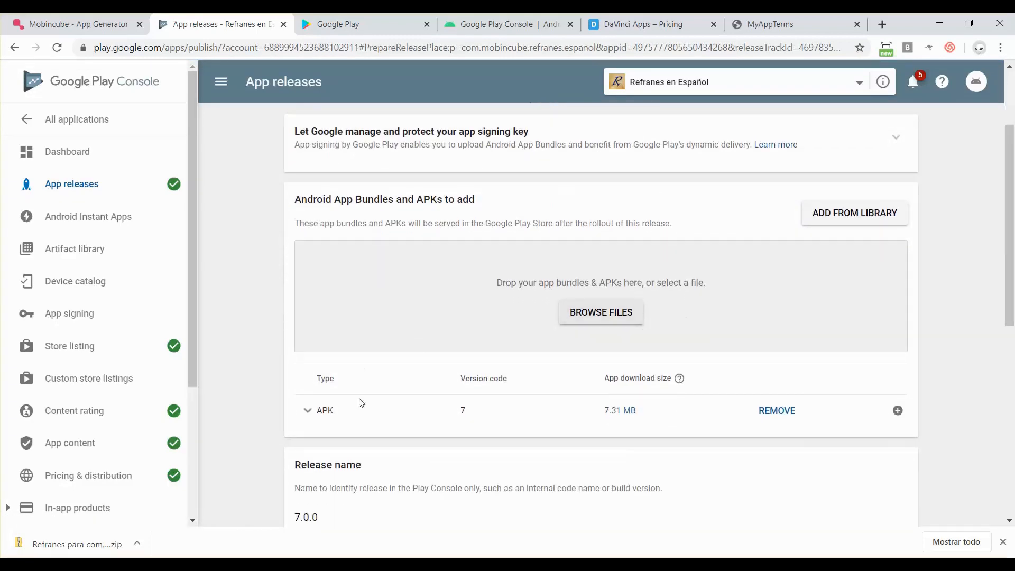
pyautogui.scroll(-4, 534, 443)
pyautogui.scroll(-4, 535, 440)
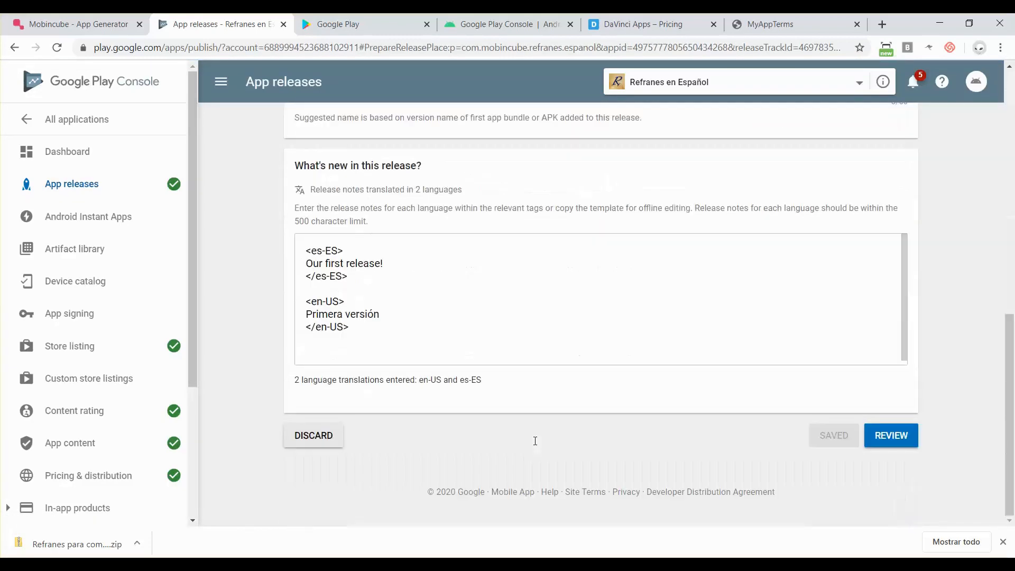
pyautogui.click(891, 438)
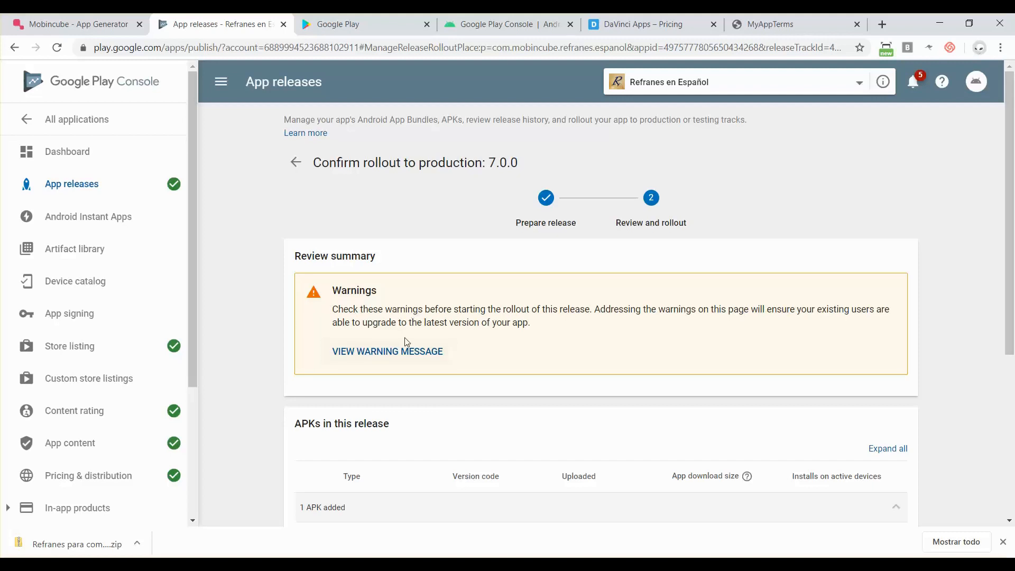
pyautogui.scroll(-2, 520, 324)
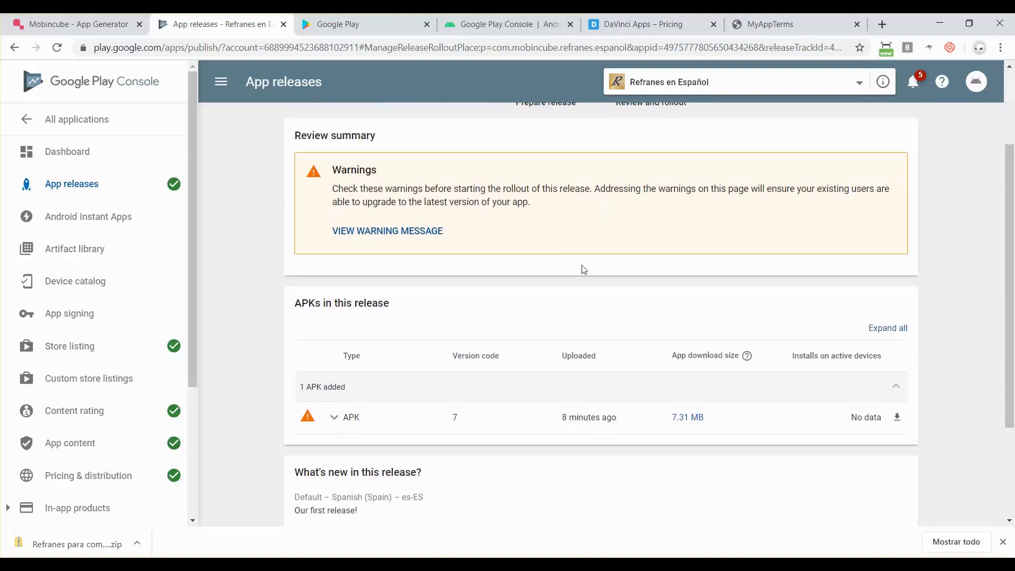
pyautogui.scroll(-3, 583, 271)
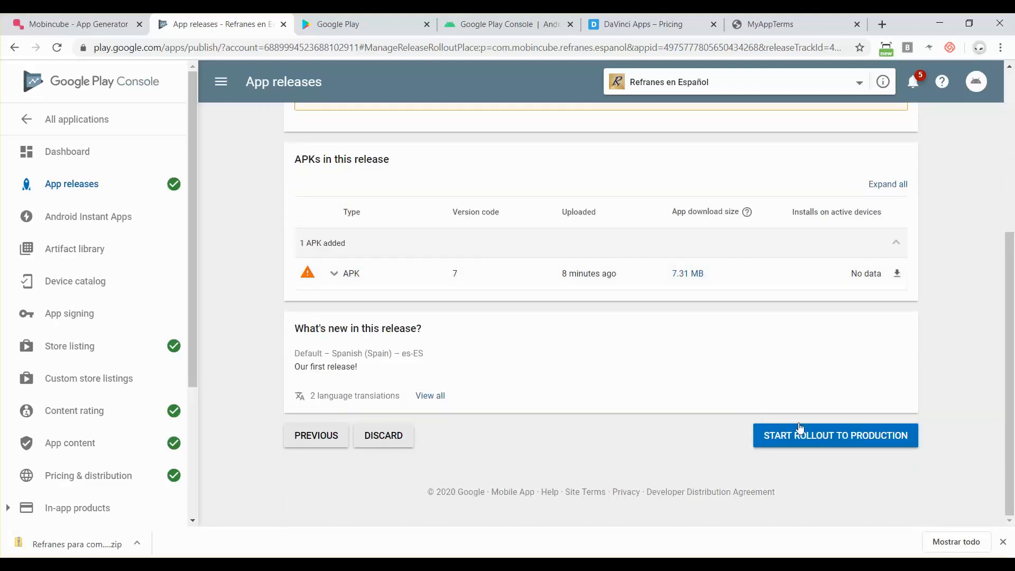
# - Start the rollout of release 7.0.0 to production and confirm making it available to everyone
pyautogui.click(825, 438)
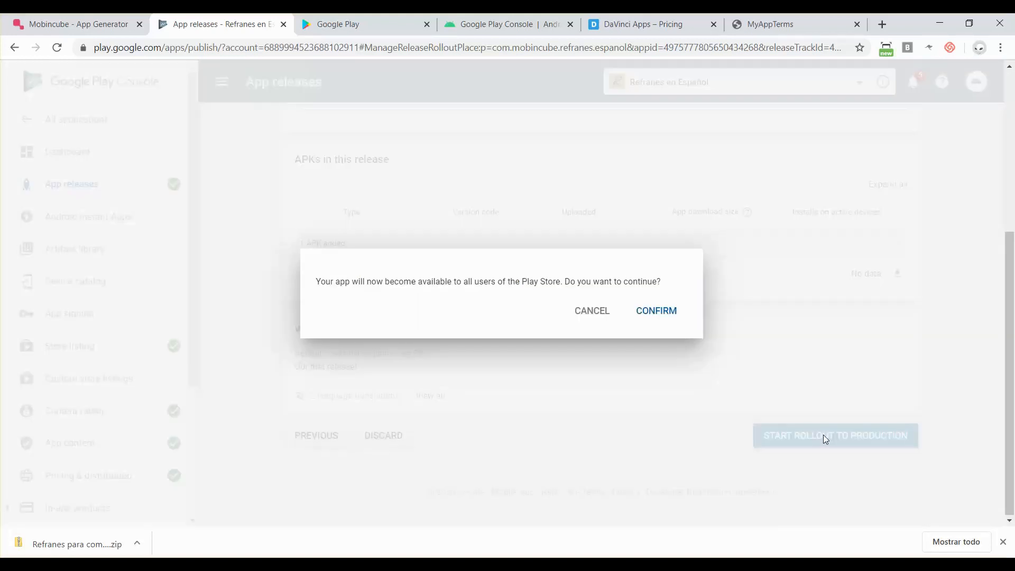
pyautogui.click(655, 312)
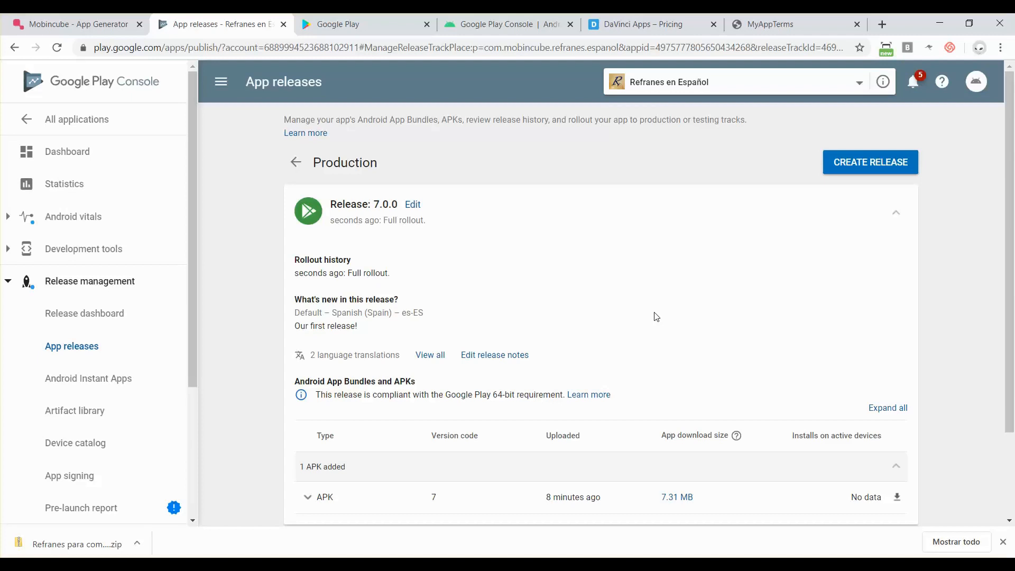
pyautogui.scroll(-2, 724, 357)
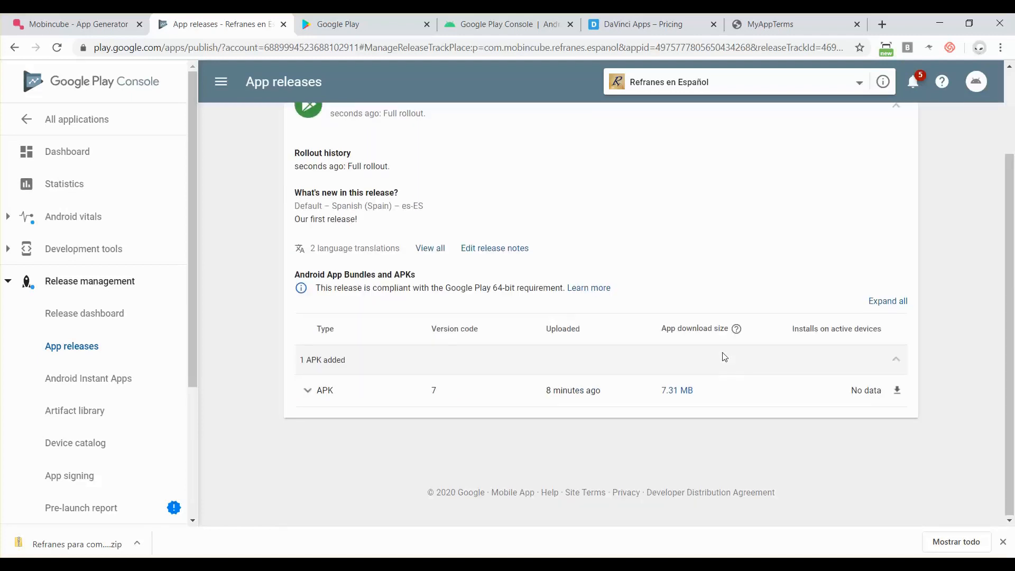
pyautogui.scroll(1, 724, 357)
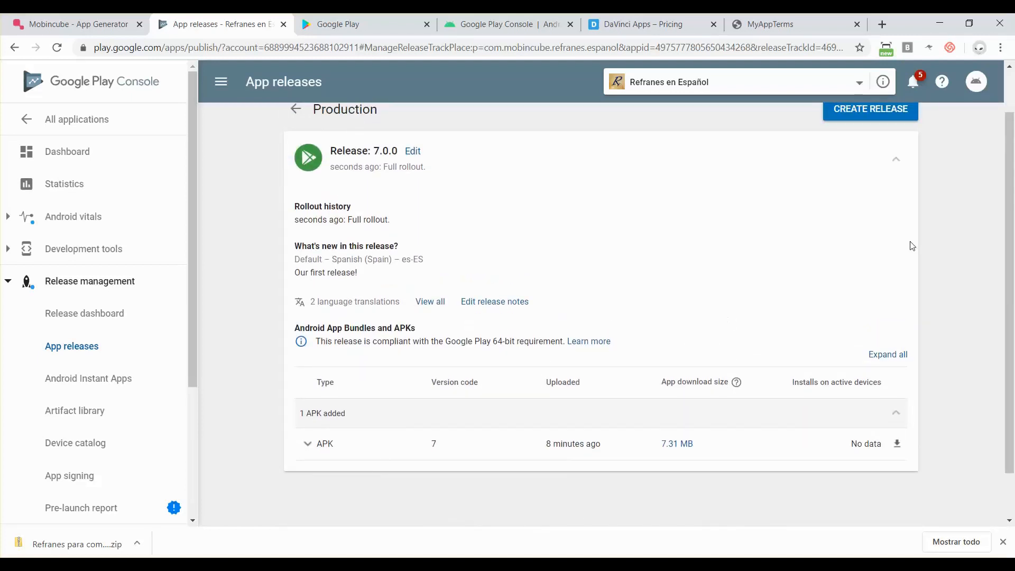
pyautogui.scroll(1, 912, 246)
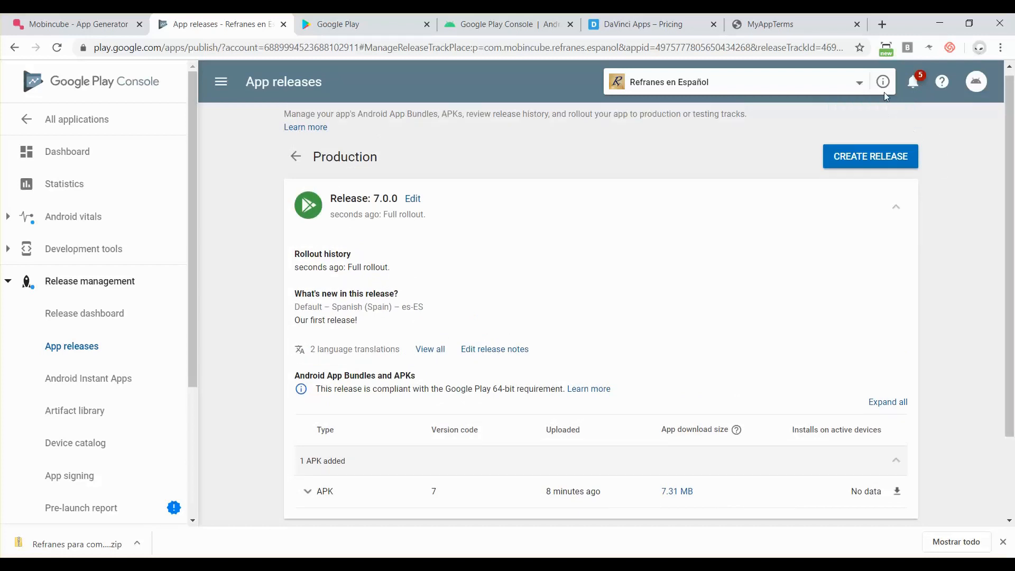
pyautogui.moveTo(883, 87)
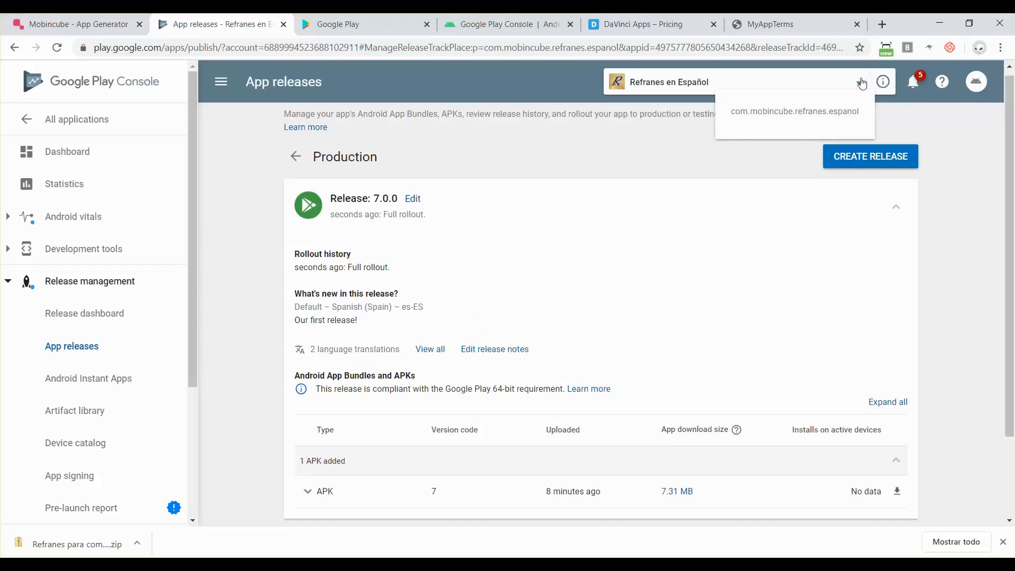
# - Switch to the All applications list and find Refranes en Español marked Pending publication
pyautogui.click(859, 83)
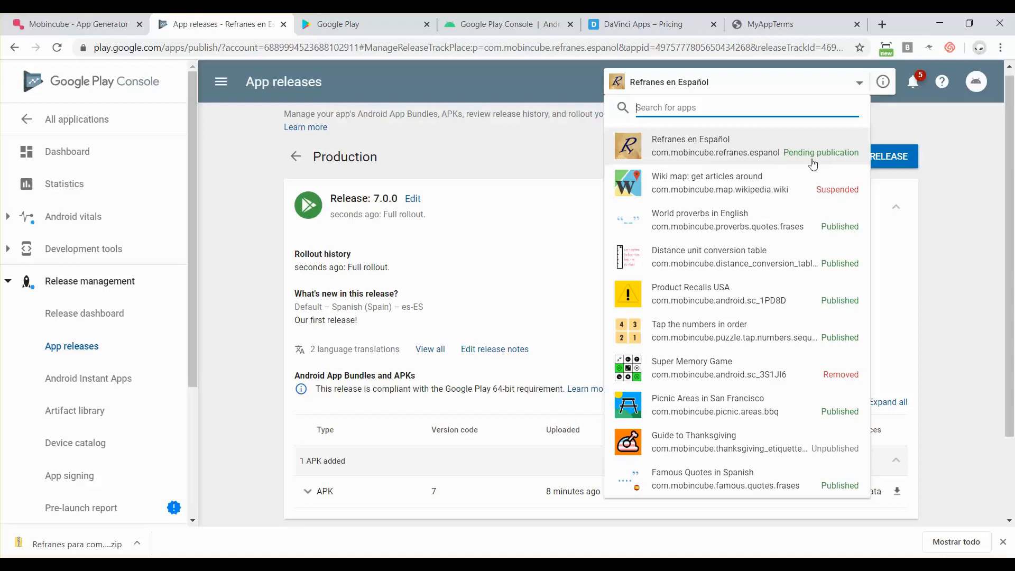
pyautogui.click(68, 121)
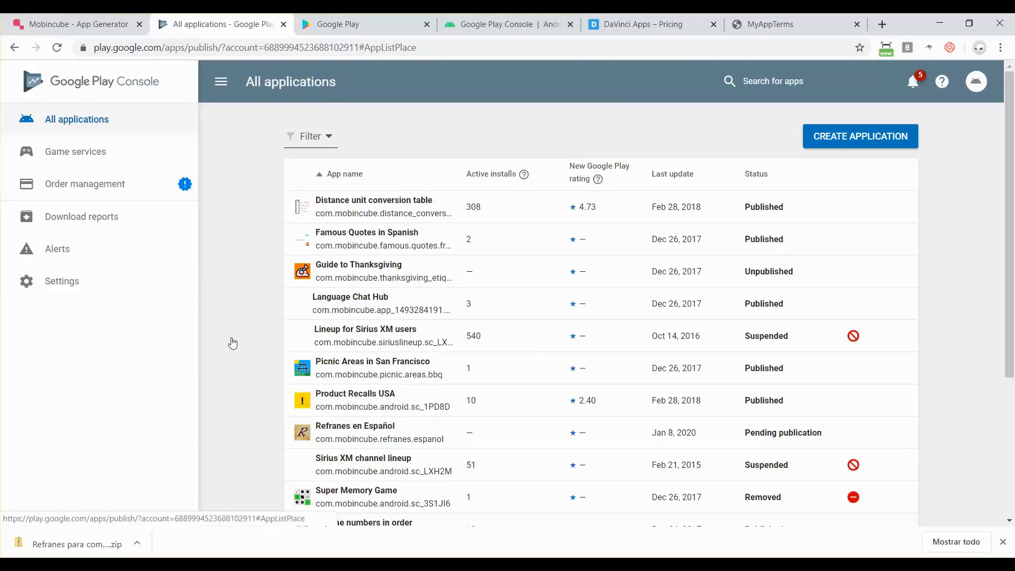
pyautogui.scroll(-3, 229, 342)
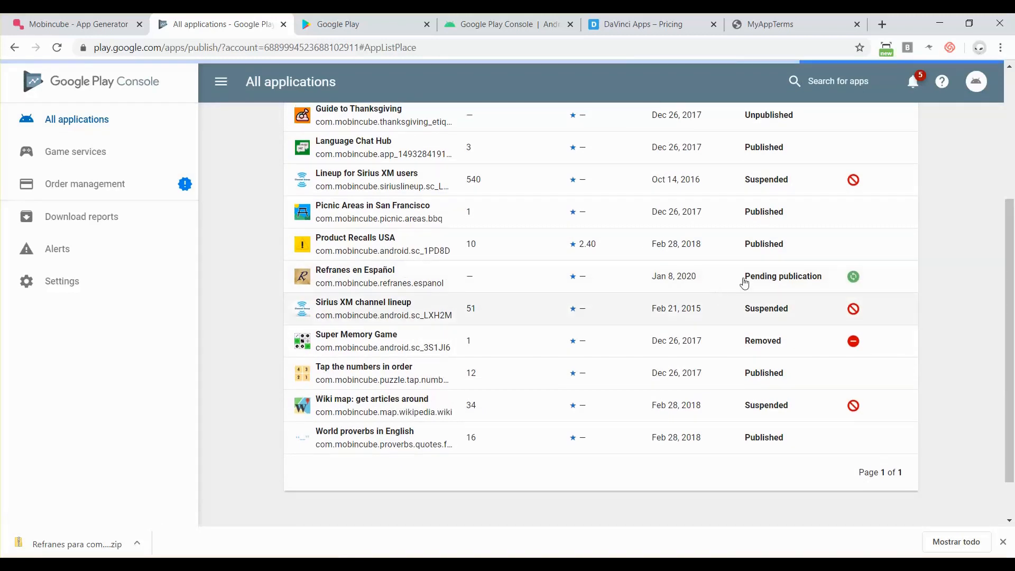